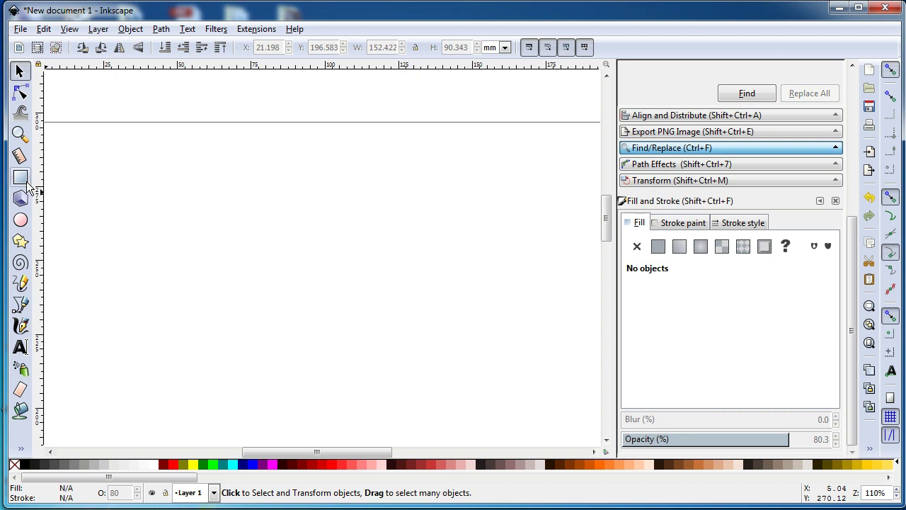
Draw a large grey rectangle, about 153 × 86 mm, across the page
key("r")
left_click_drag(99, 143, 550, 397)
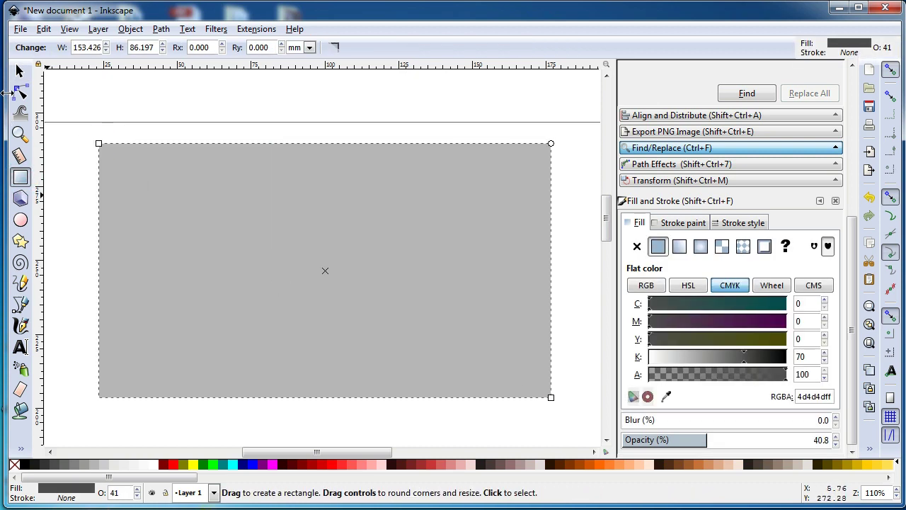
Zoom into the rectangle's upper left and draw a small circle about 8.7 mm wide there
left_click(20, 133)
left_click_drag(136, 123, 294, 277)
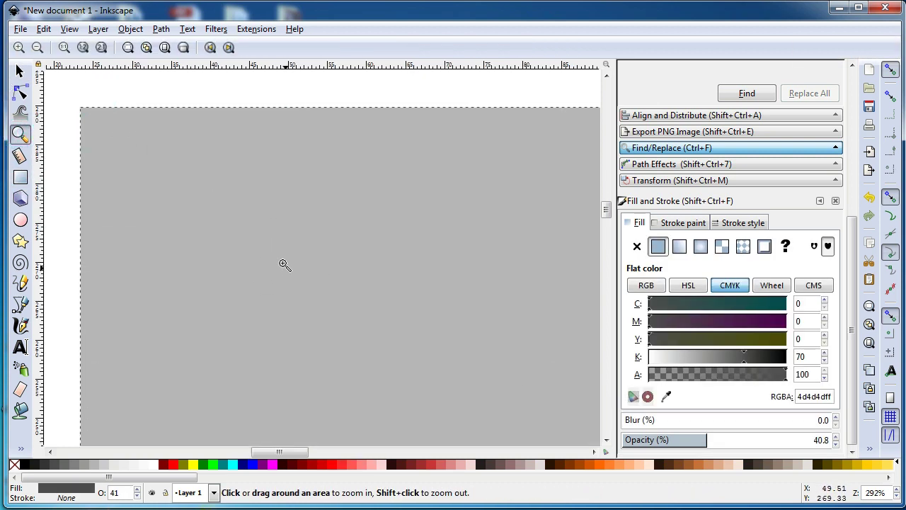
left_click(20, 219)
left_click_drag(186, 196, 221, 229)
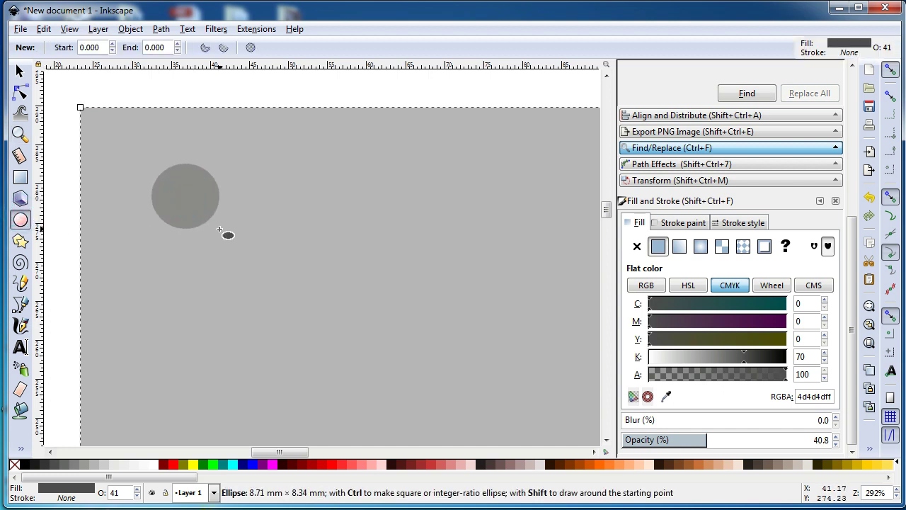
Select the small circle and zoom in closely on it
left_click(20, 71)
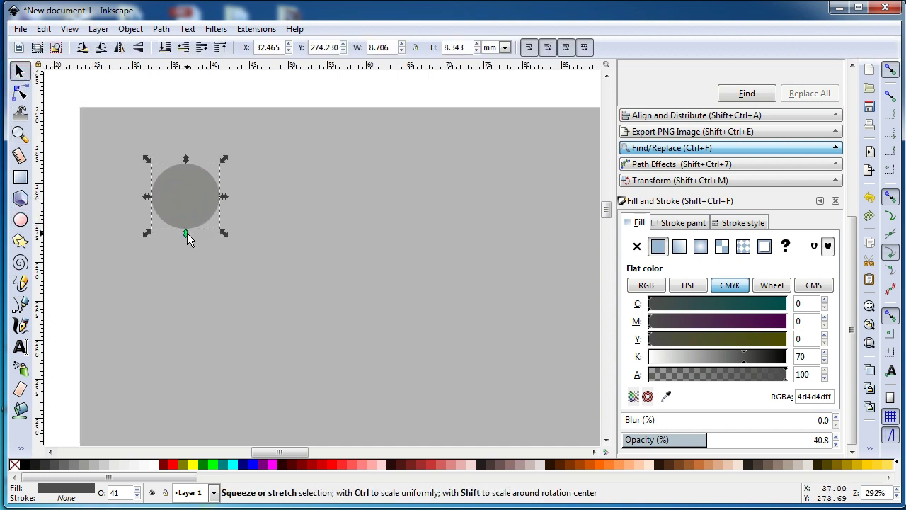
left_click(186, 233)
left_click(206, 96)
left_click(195, 177)
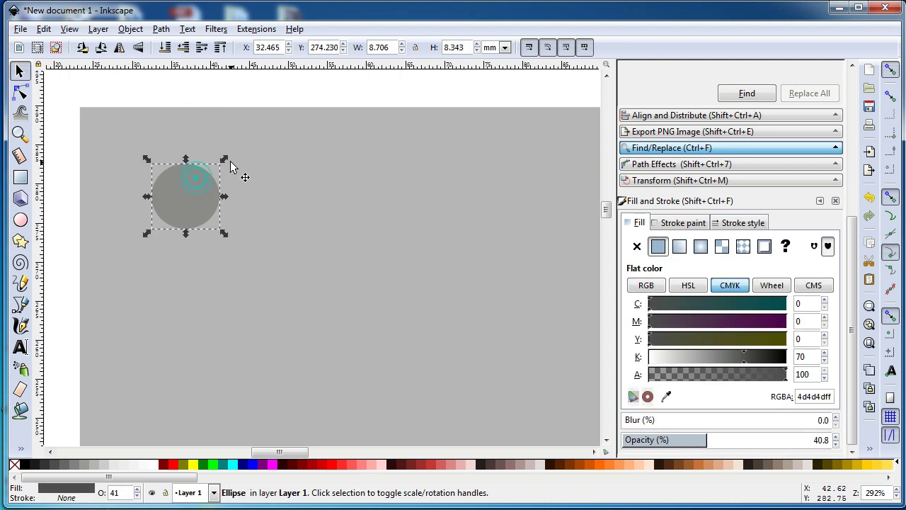
left_click(20, 134)
left_click_drag(104, 130, 324, 265)
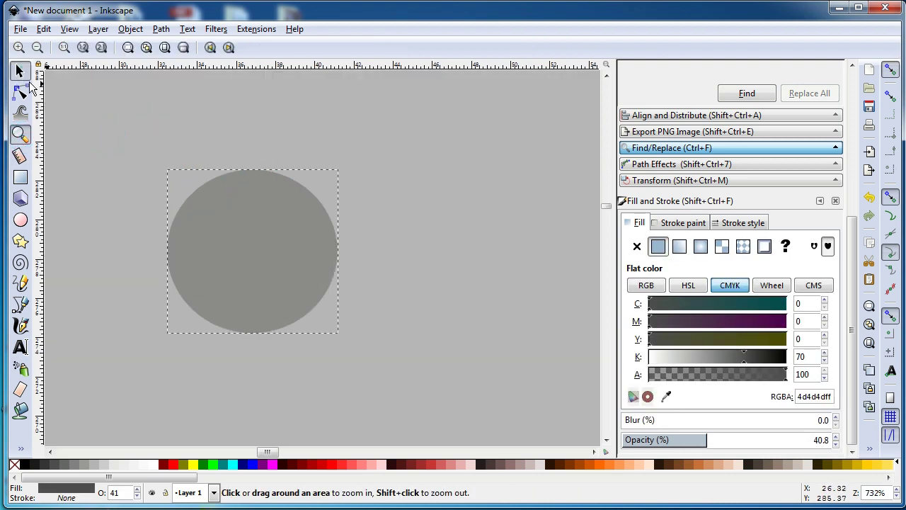
Fill the circle black at 100% opacity
left_click(20, 71)
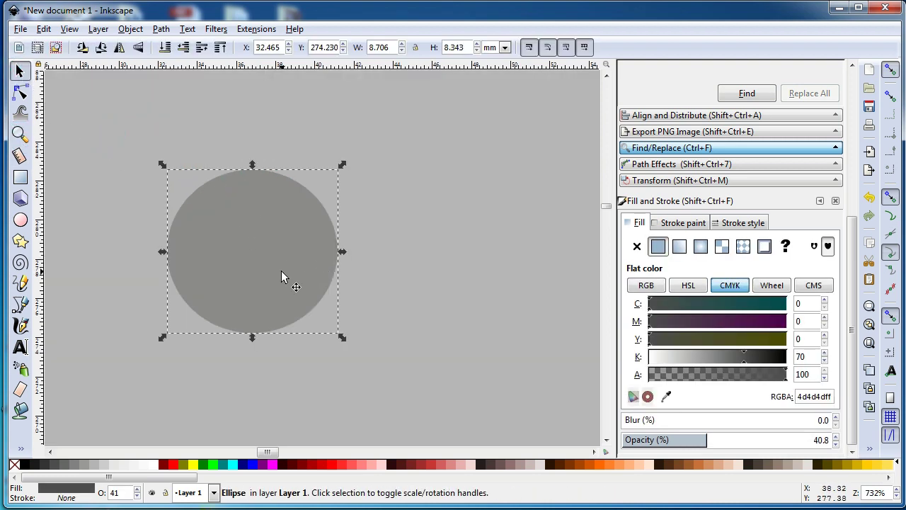
left_click(27, 465)
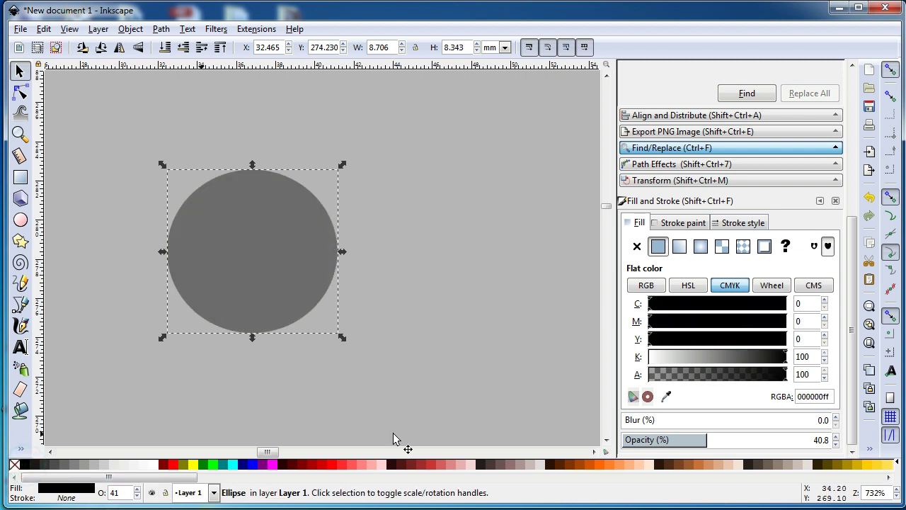
left_click_drag(723, 443, 830, 439)
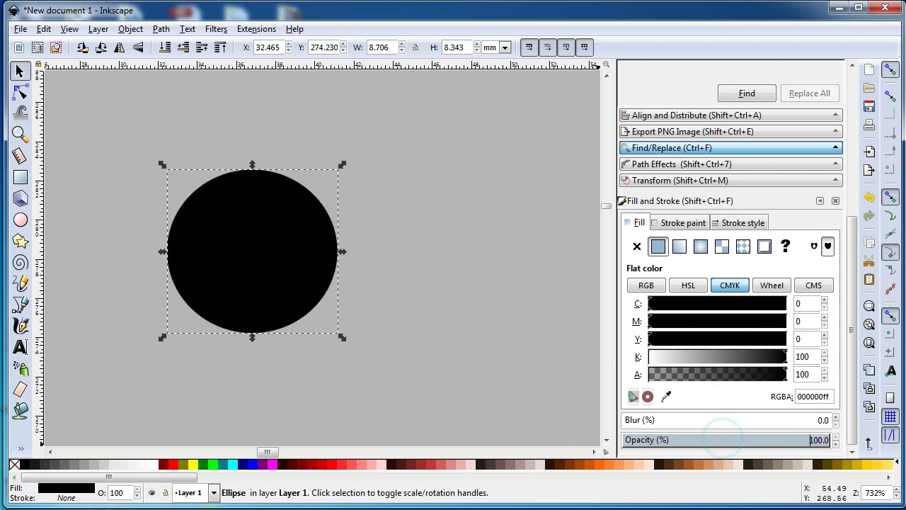
Duplicate the circle, fill the copy white and move it down below the black one
right_click(263, 228)
left_click(301, 323)
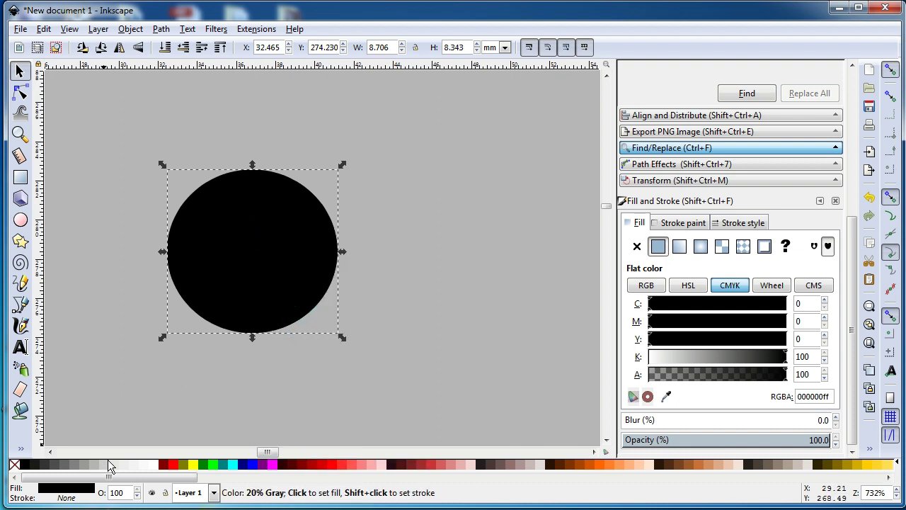
left_click(151, 466)
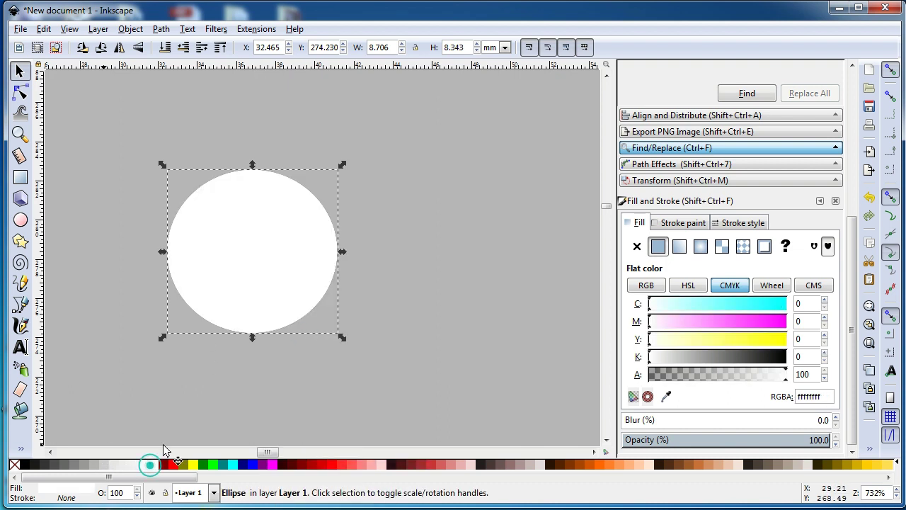
left_click_drag(255, 236, 255, 279)
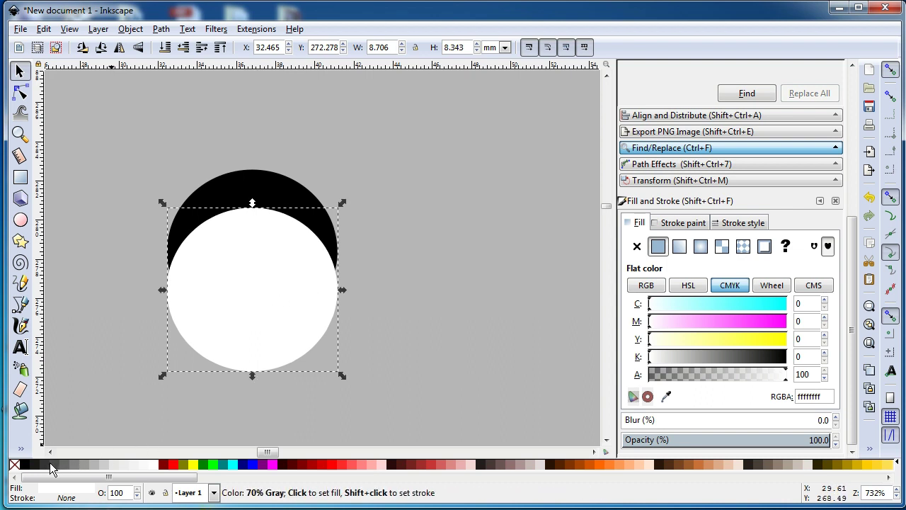
Fill the front circle dark grey (4d4d4d) and nudge it up slightly
left_click(51, 468)
left_click_drag(267, 301, 271, 281)
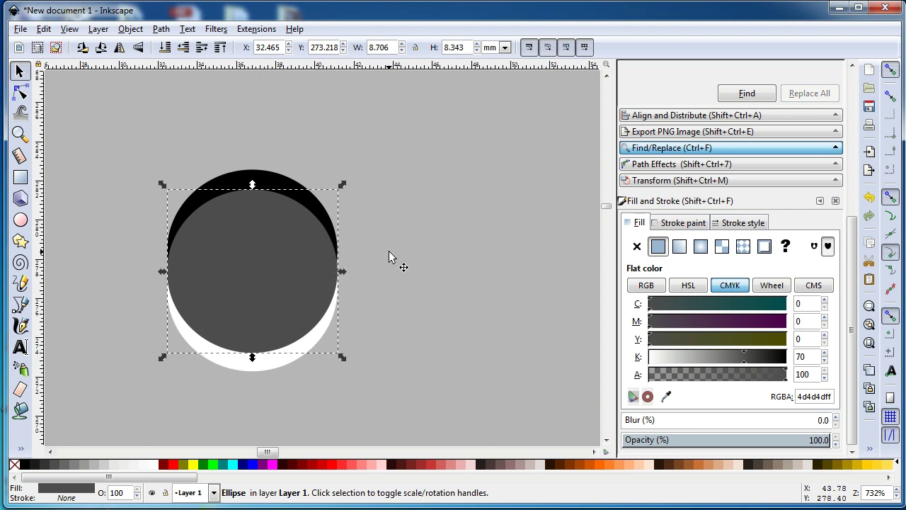
left_click(377, 231)
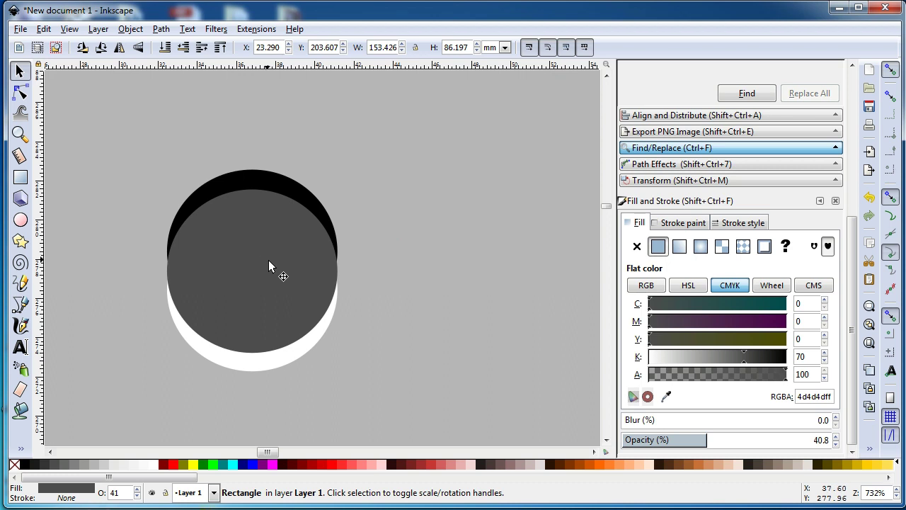
Cut a copy of the dark grey circle out of the black circle with Path > Difference
left_click(271, 265)
left_click(271, 176)
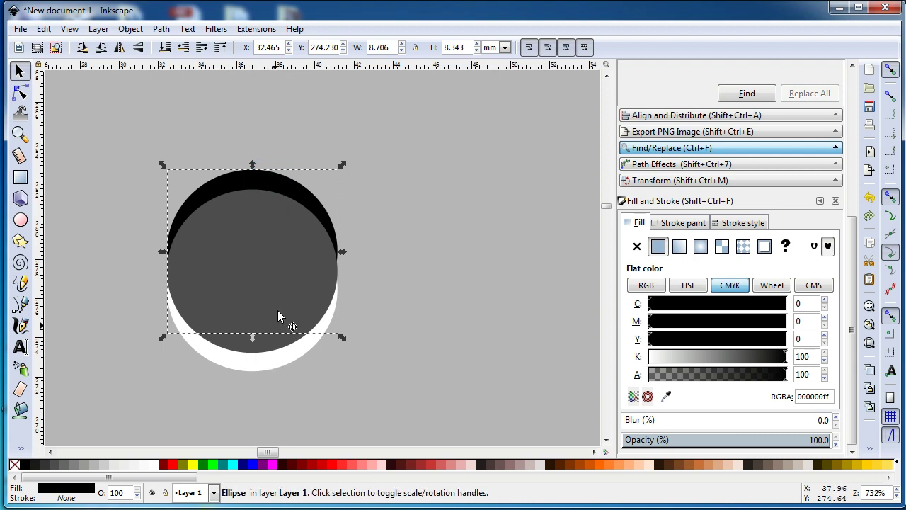
left_click(276, 288)
right_click(262, 262)
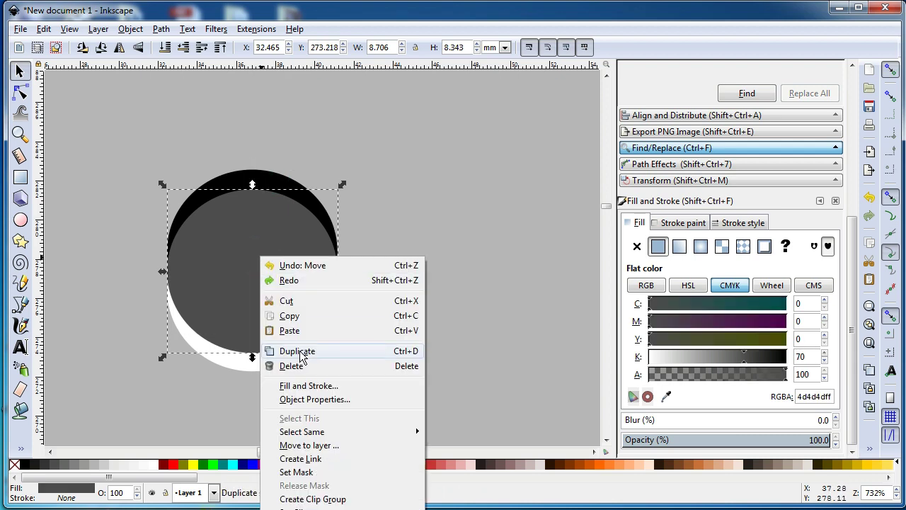
left_click(300, 352)
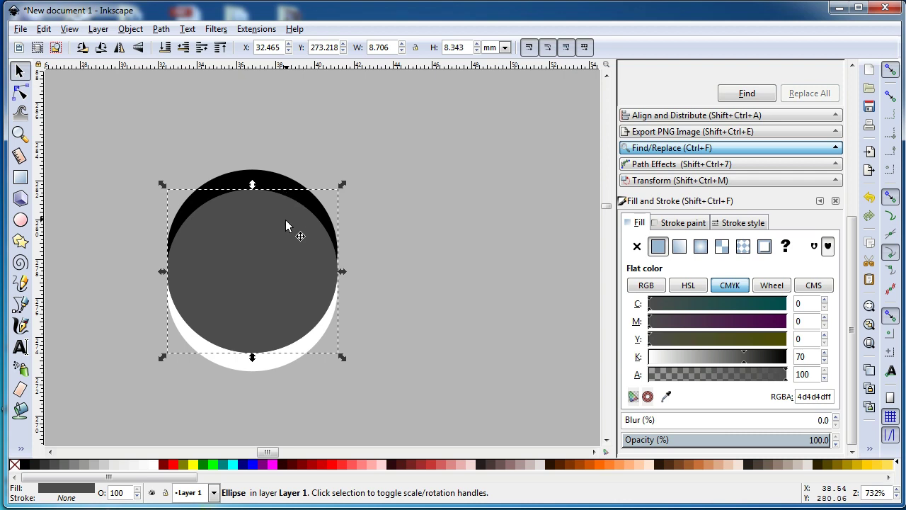
left_click(273, 177, "shift")
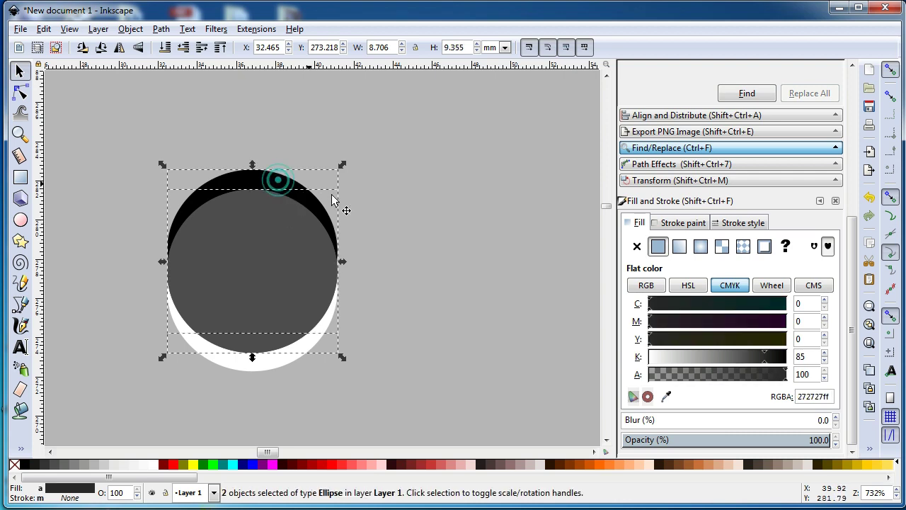
left_click(161, 29)
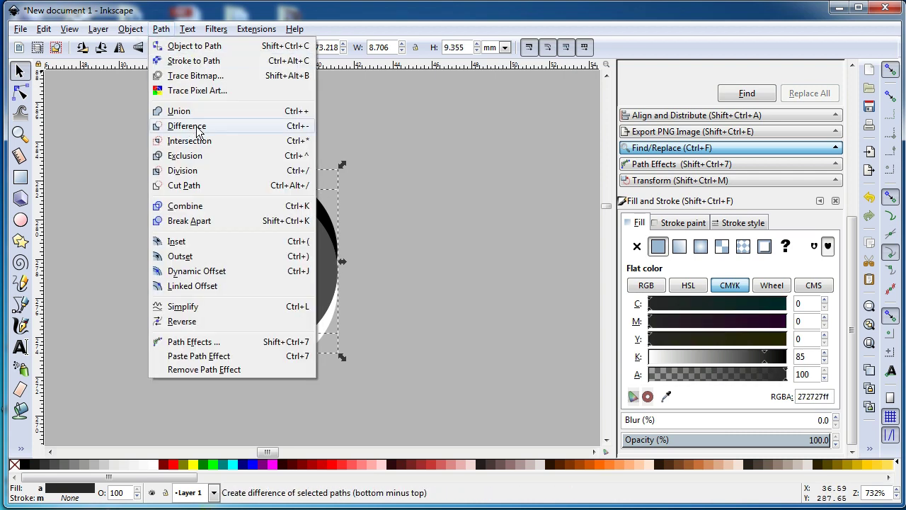
left_click(196, 125)
Subtract another dark grey circle copy from the white circle to form the white crescent
right_click(266, 294)
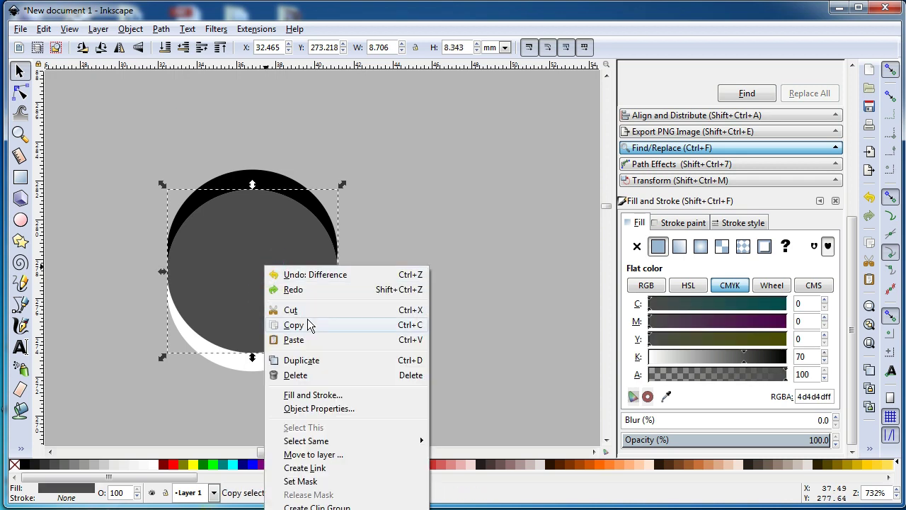
left_click(301, 360)
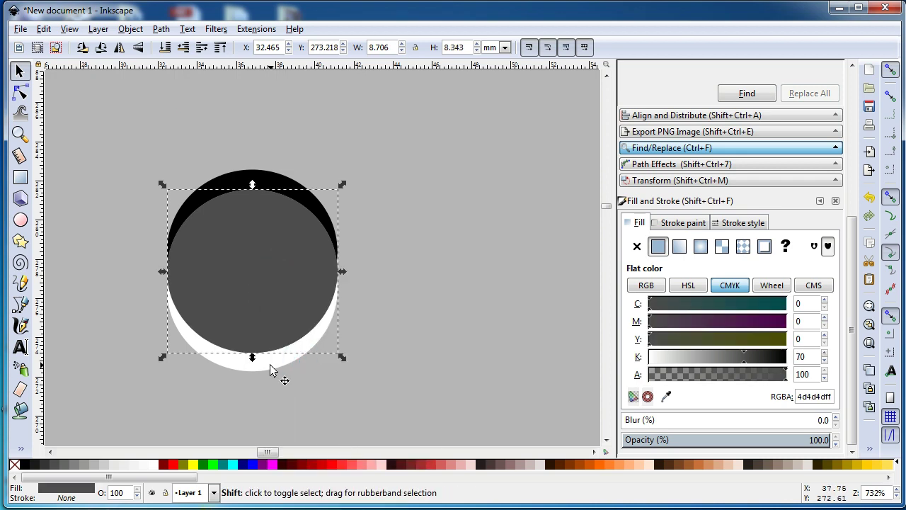
left_click(277, 367, "shift")
left_click(162, 30)
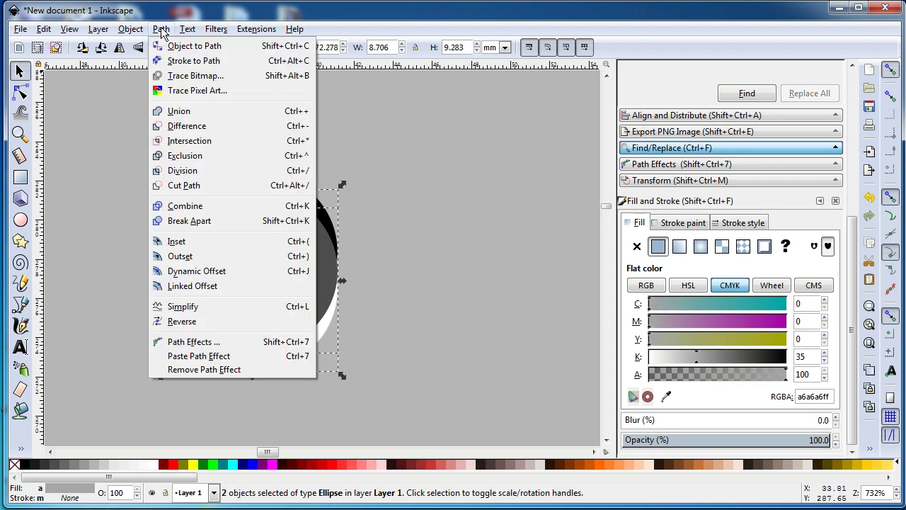
left_click(269, 138)
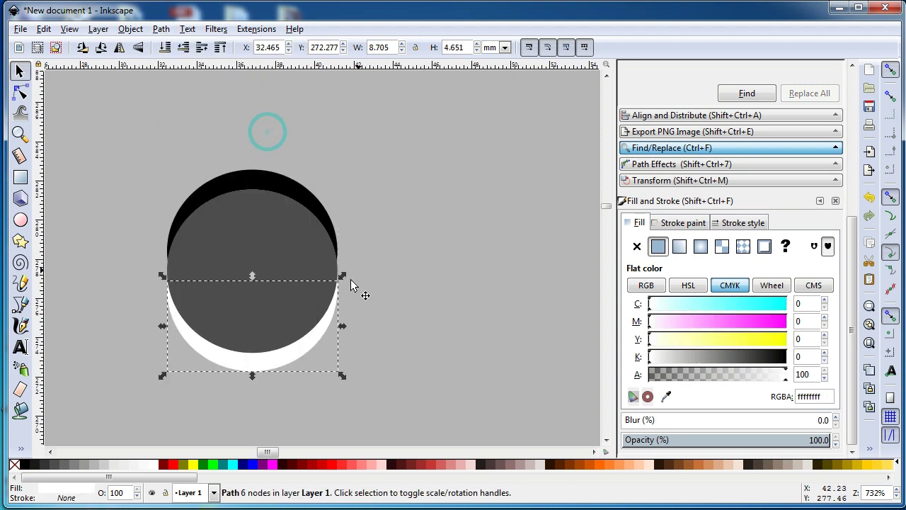
Select the black and white crescents, check their placement, and group them
left_click(292, 191)
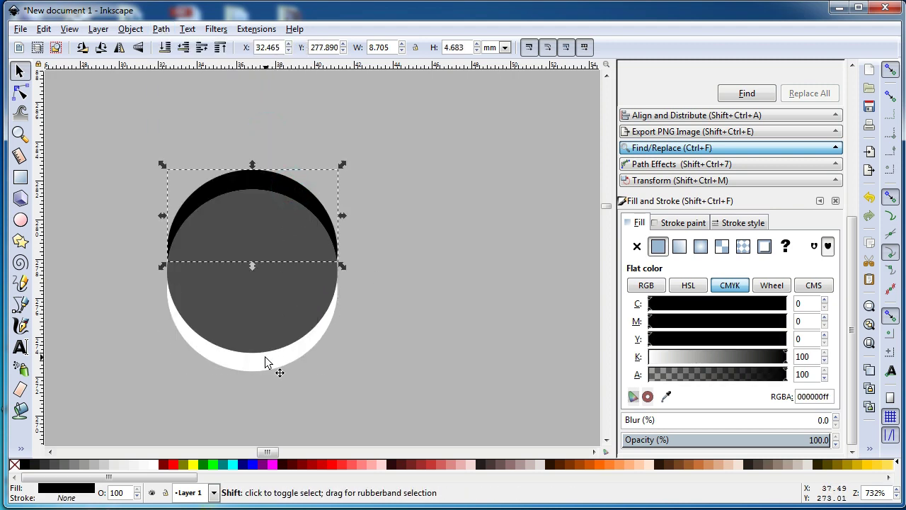
left_click(263, 357, "shift")
left_click(380, 249)
left_click(274, 182)
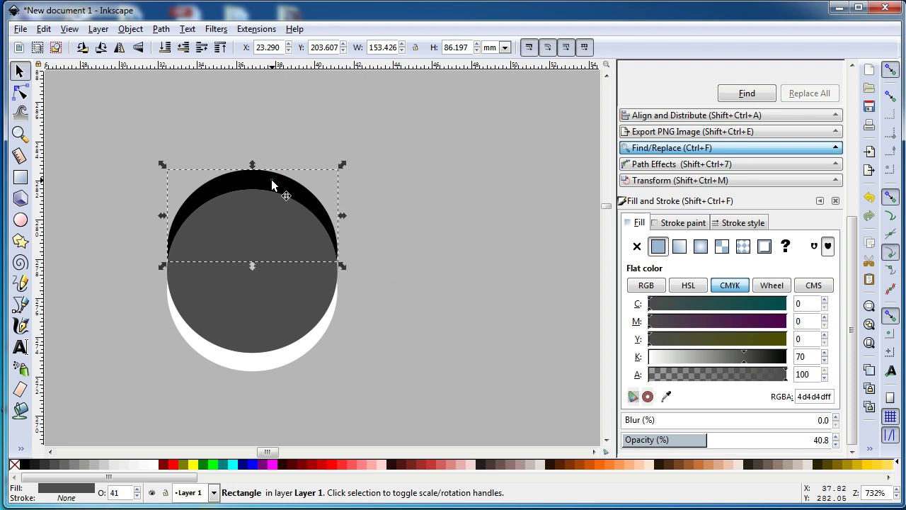
left_click(257, 368, "shift")
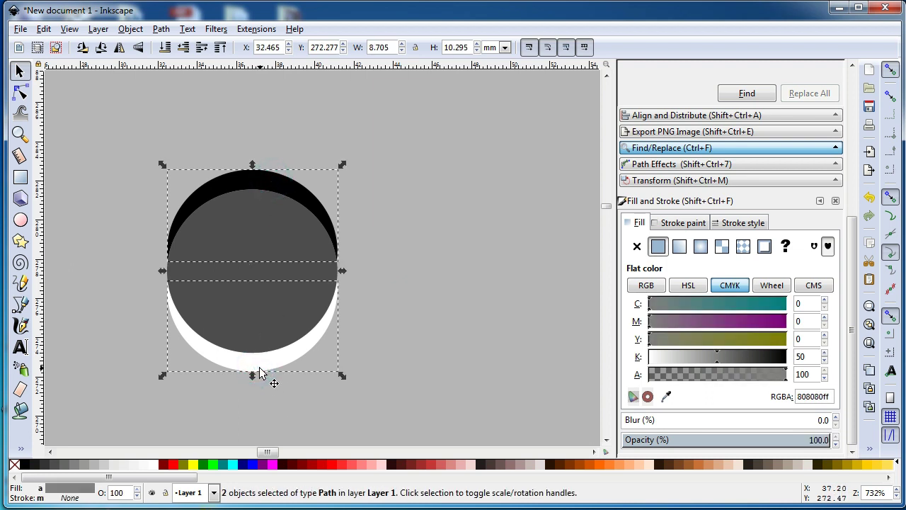
left_click_drag(259, 373, 432, 382)
key("ctrl")
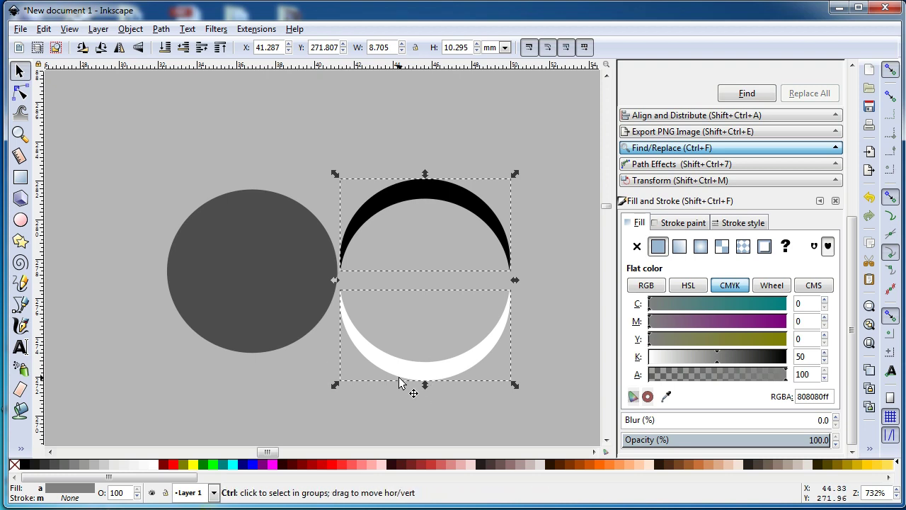
left_click_drag(399, 382, 227, 382)
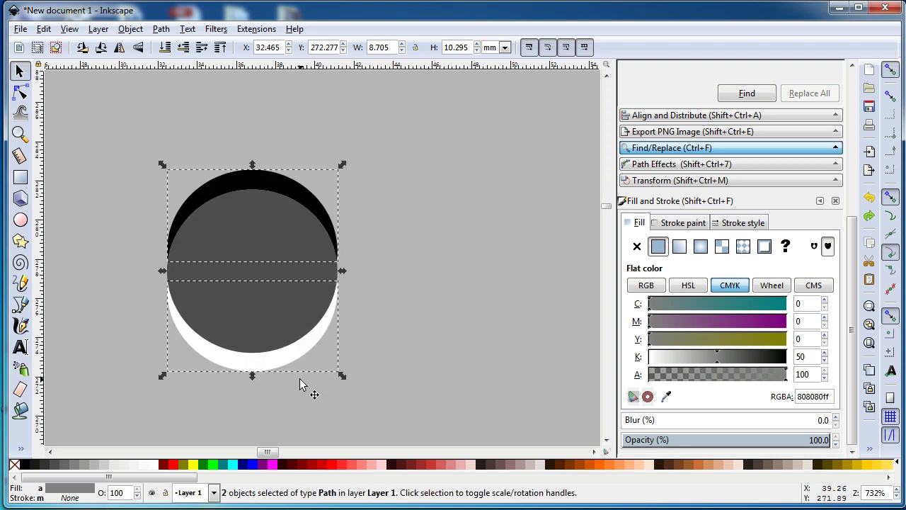
key("ctrl+g")
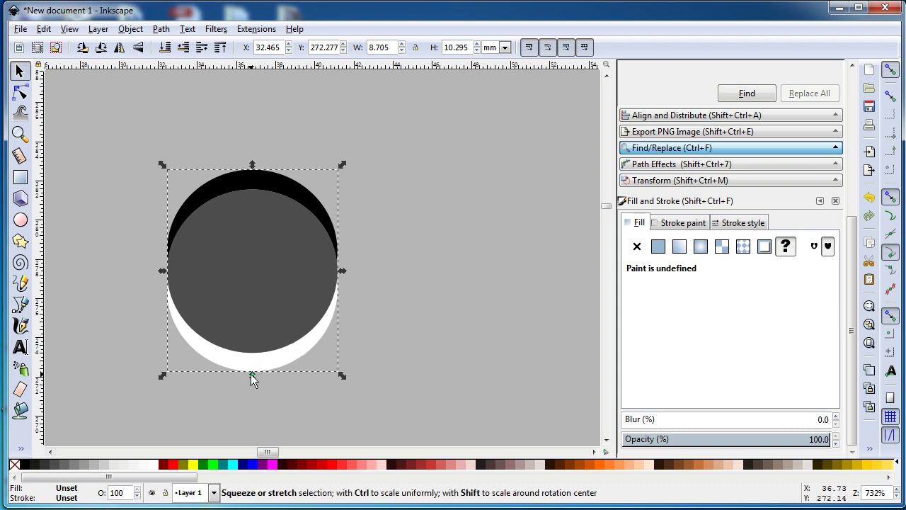
Squash the crescent group to about 8.2 mm tall and restore its opacity to 100%
left_click_drag(756, 444, 748, 444)
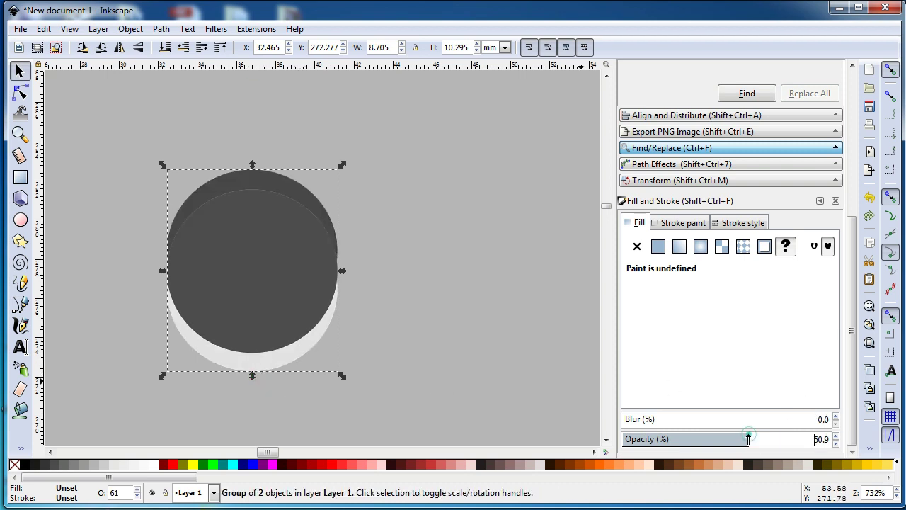
left_click(703, 440)
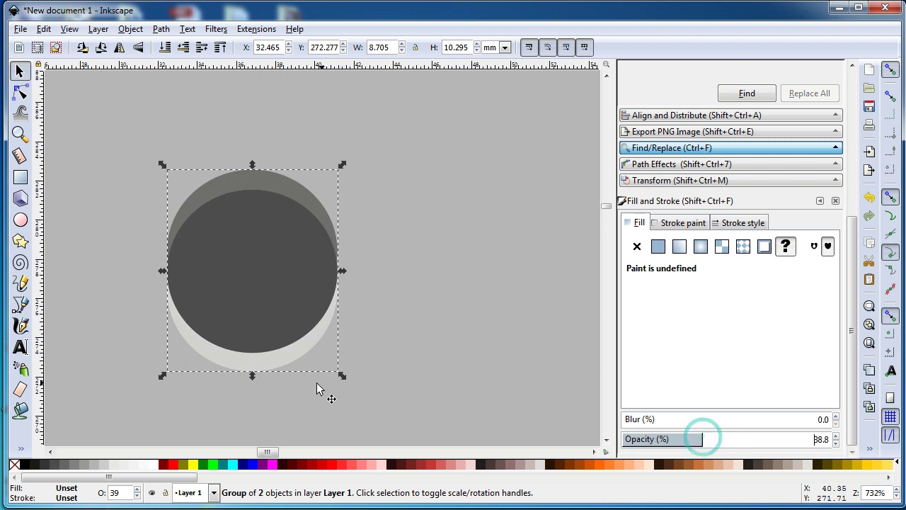
left_click_drag(252, 376, 250, 356)
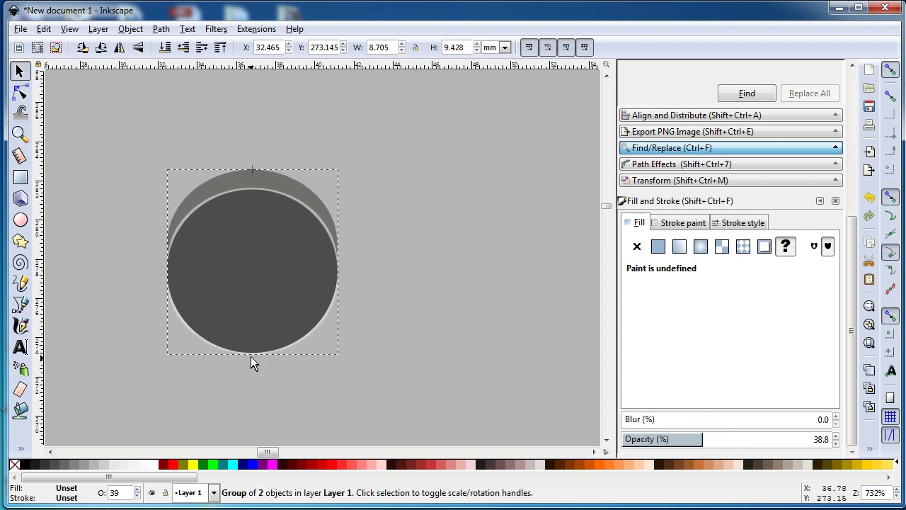
left_click_drag(251, 161, 250, 184)
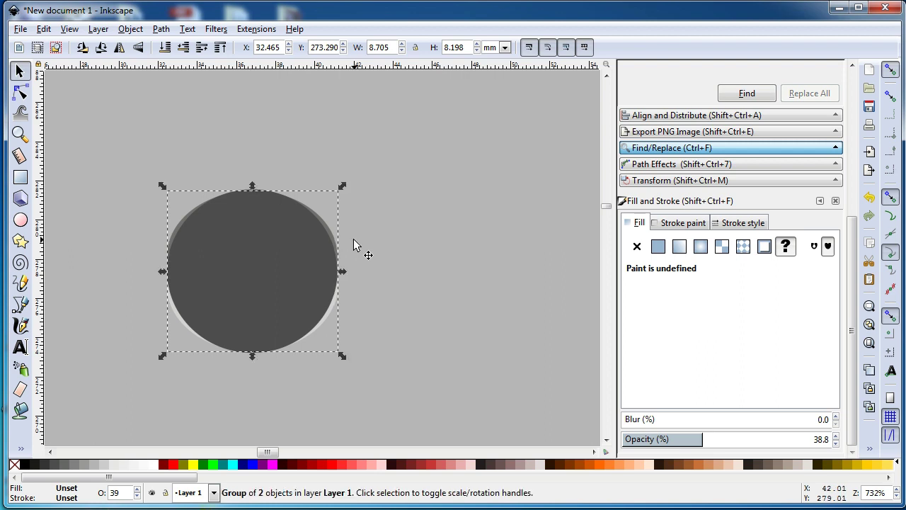
left_click_drag(717, 441, 857, 439)
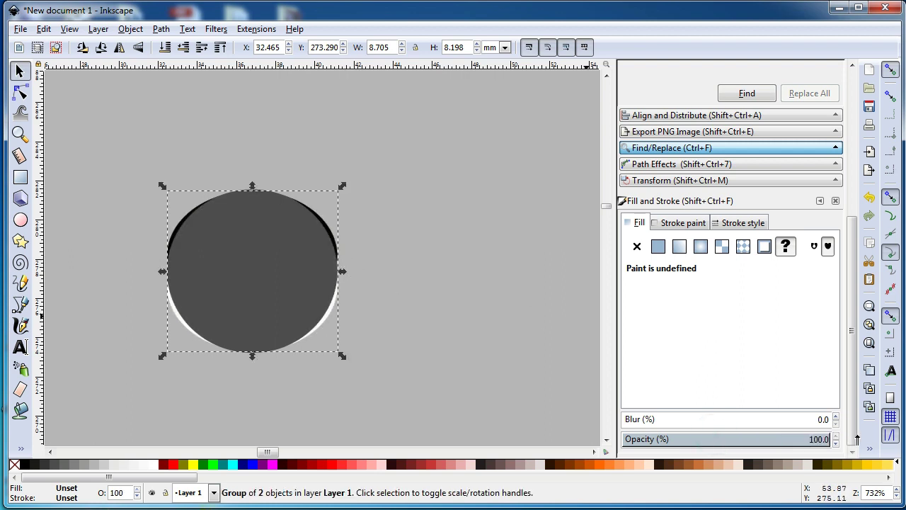
left_click(266, 280, "alt+shift")
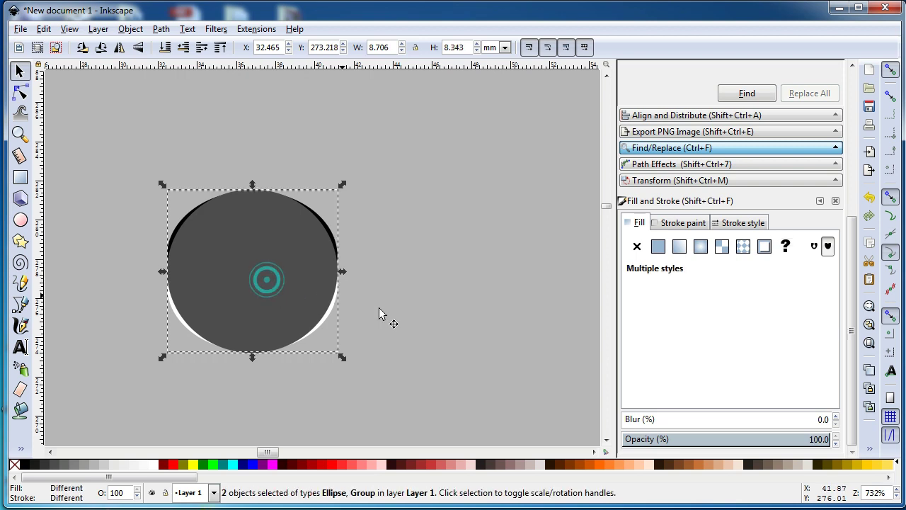
Duplicate the dark circle and move the copy off to the right
left_click(161, 30)
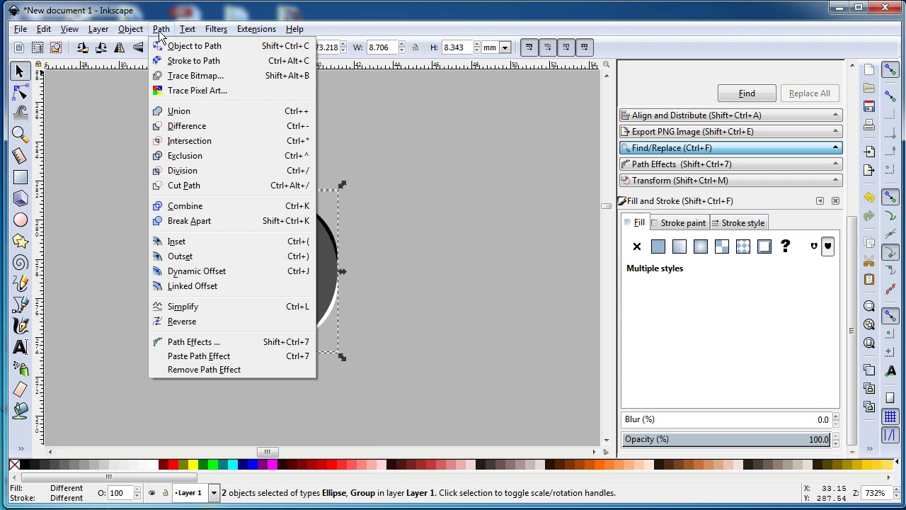
left_click(378, 208)
left_click(294, 271)
left_click(446, 246)
left_click(288, 262)
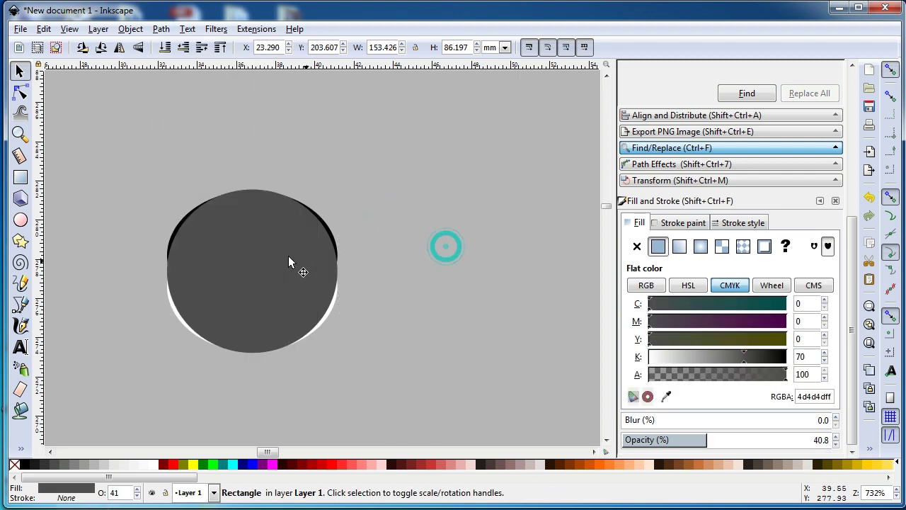
right_click(273, 244)
left_click(302, 337)
left_click_drag(260, 296, 504, 296)
Clip the rim group with the original dark circle using Object > Clip > Set
left_click(236, 237)
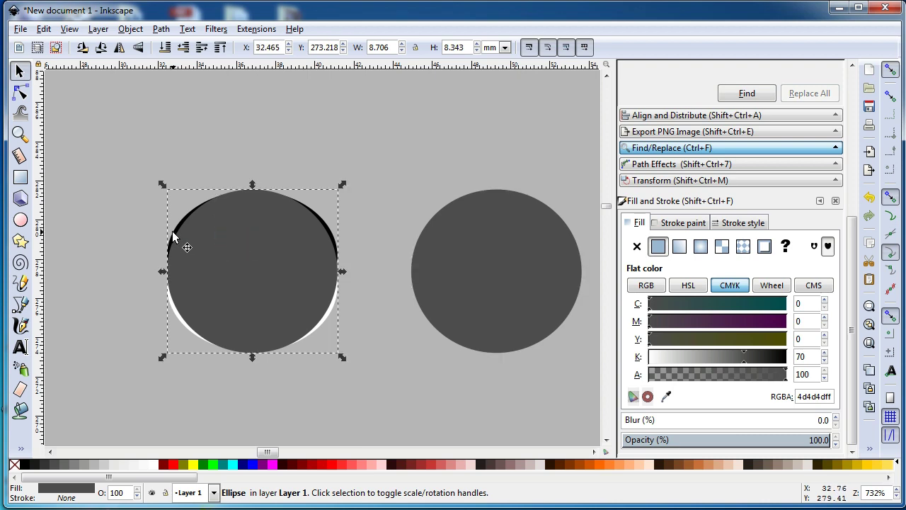
left_click(176, 232, "shift")
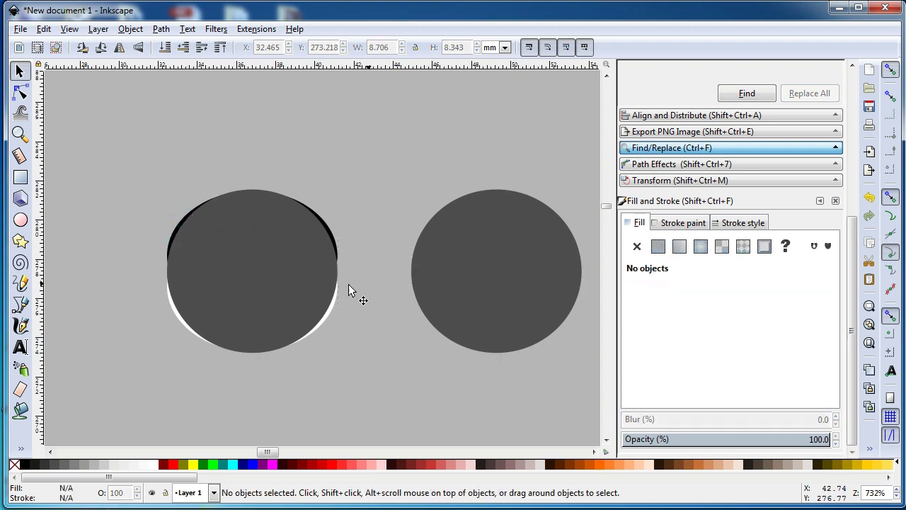
key("minus")
key("minus")
left_click_drag(110, 188, 350, 330)
left_click(161, 30)
mouse_move(130, 29)
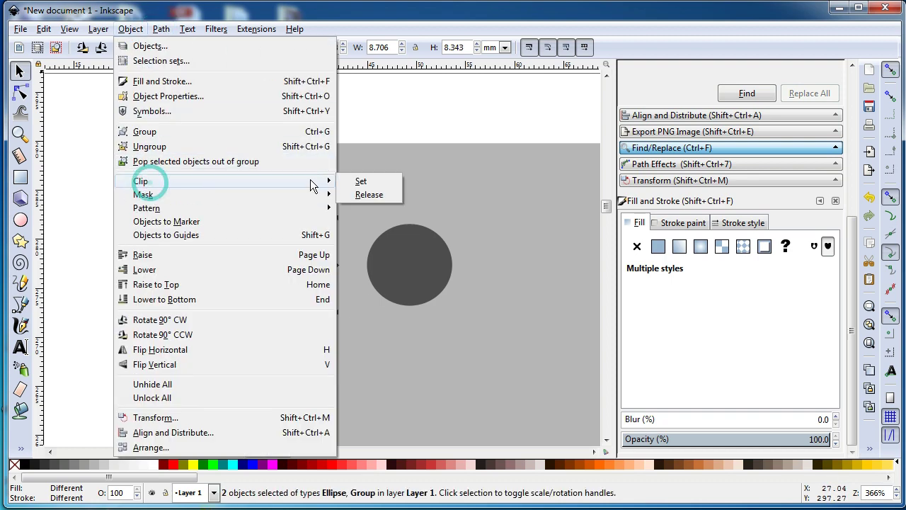
left_click(357, 183)
left_click(339, 135)
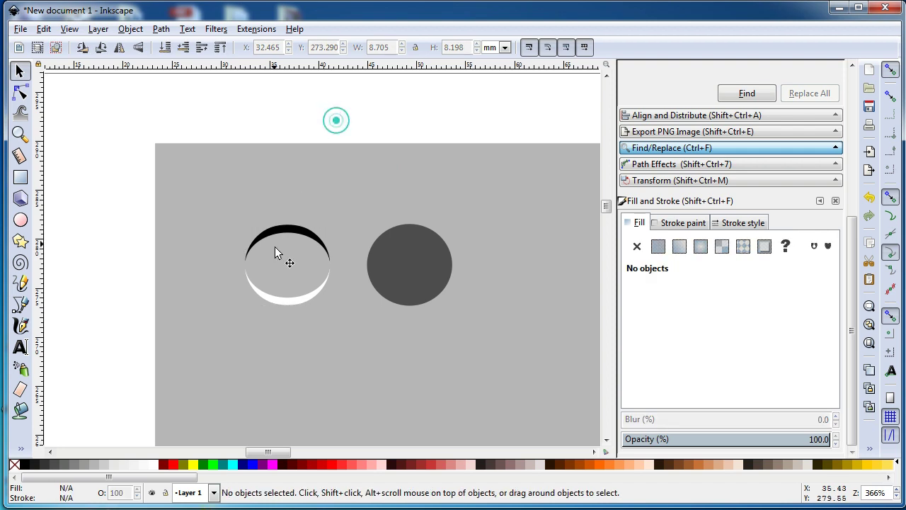
Select the clipped crescent group and expand the Align and Distribute panel
left_click(286, 230)
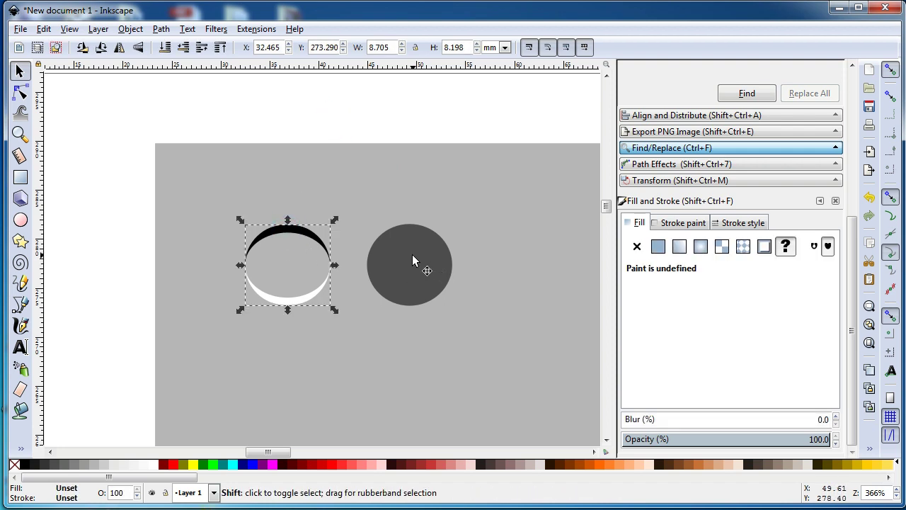
left_click(413, 256, "shift")
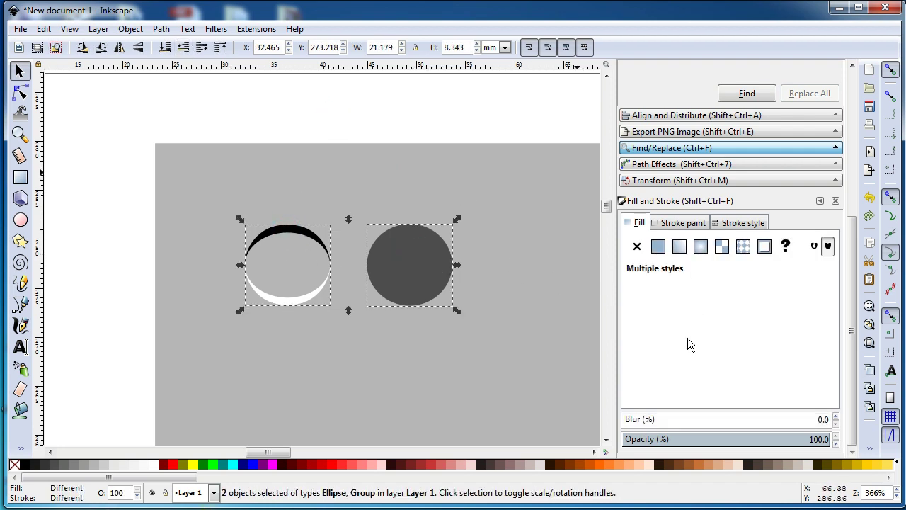
scroll(851, 318, "up", 3)
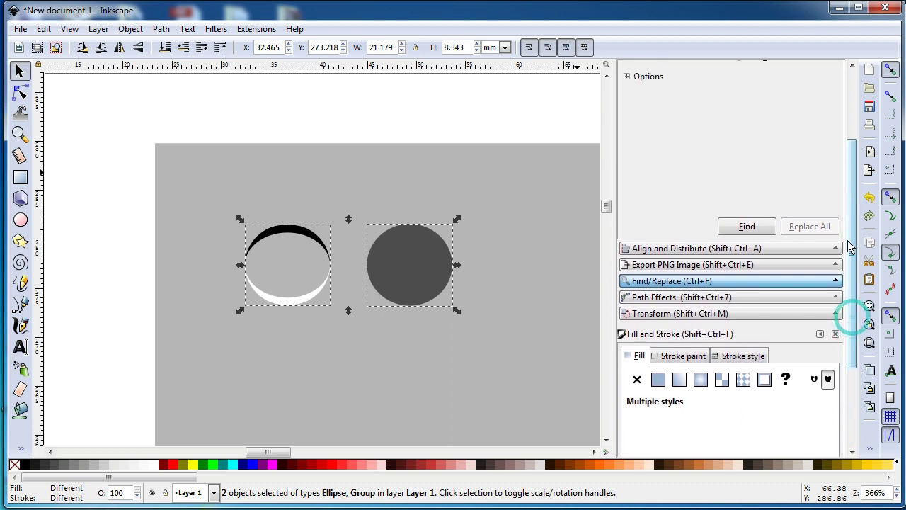
left_click(671, 249)
scroll(851, 159, "up", 1)
scroll(784, 115, "up", 1)
left_click(293, 235)
left_click(293, 229)
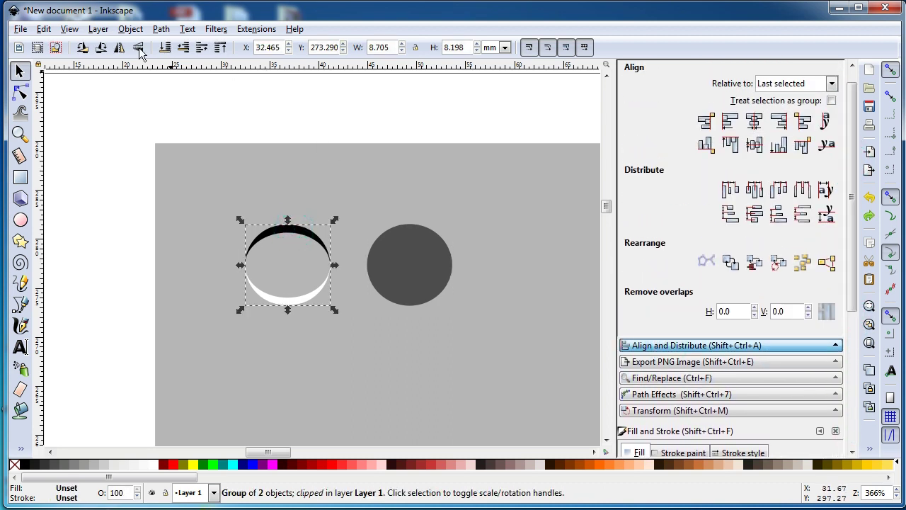
Raise the crescent group to top and centre it on the dark circle's vertical axis
left_click(125, 31)
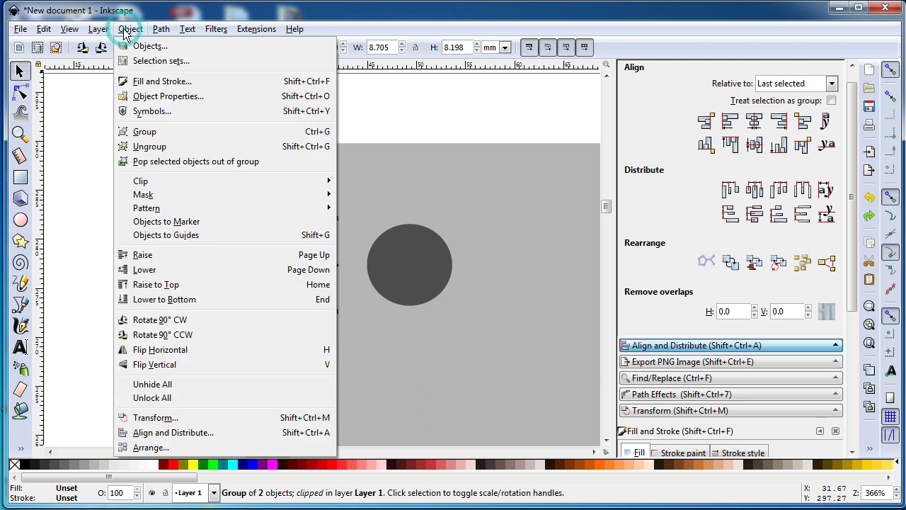
left_click(162, 285)
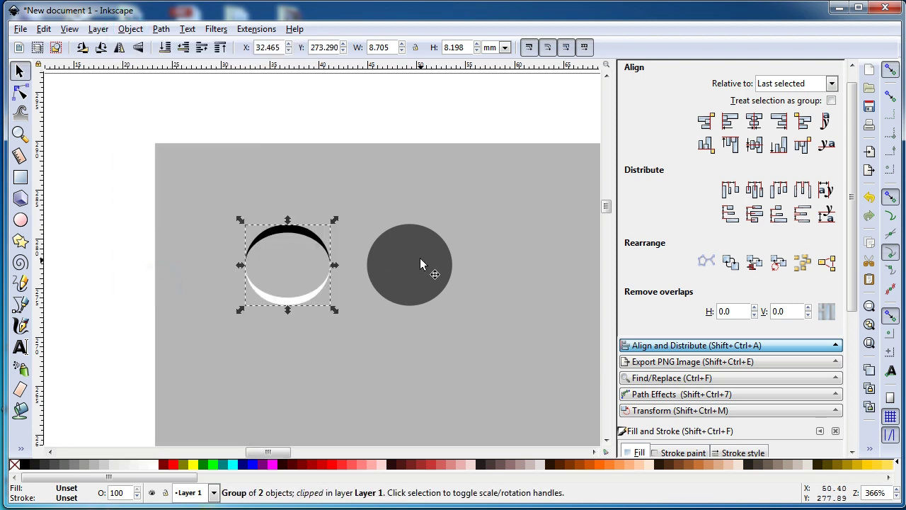
left_click(411, 252, "shift")
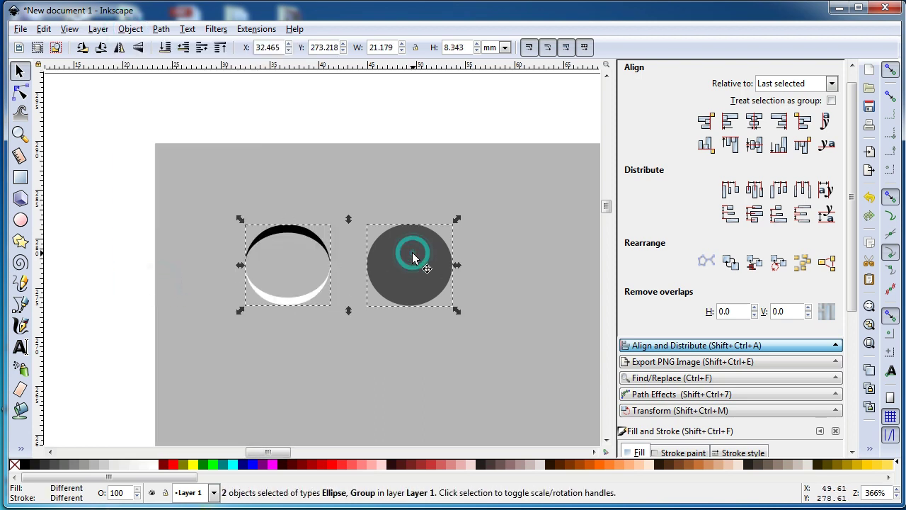
left_click(757, 124)
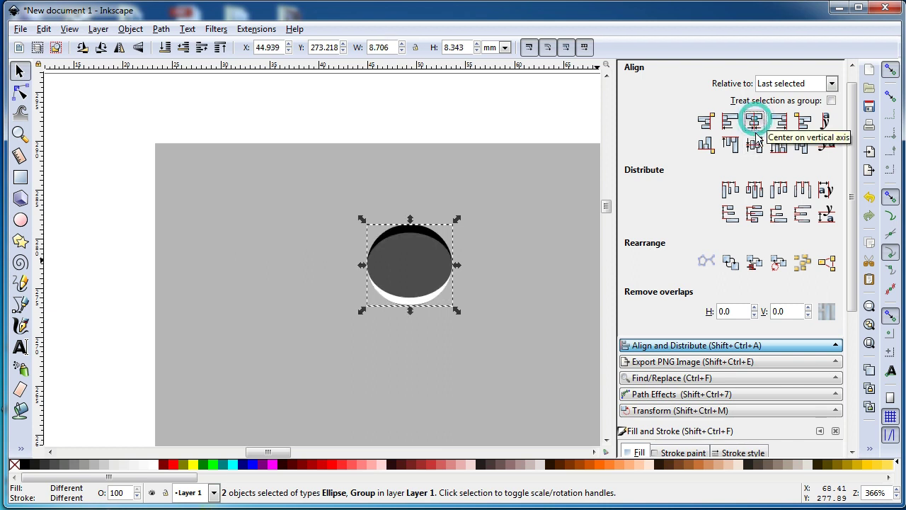
left_click(433, 134)
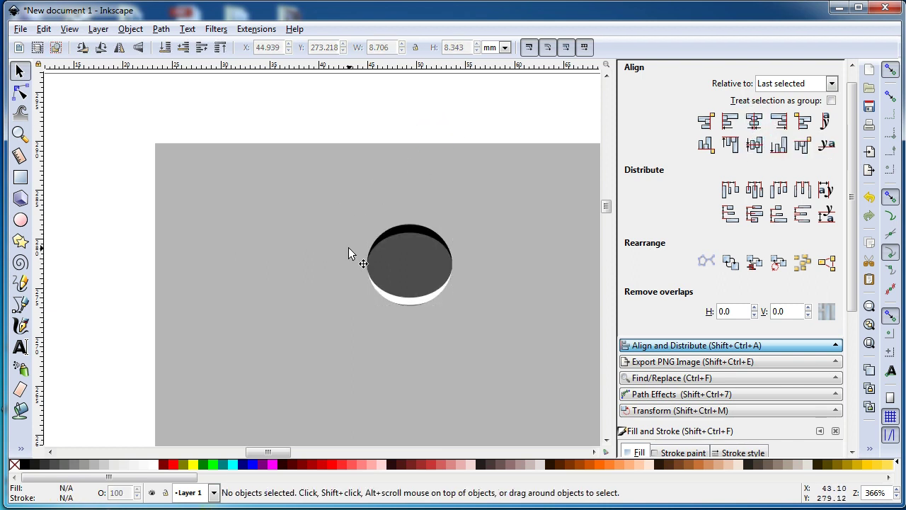
left_click(410, 302)
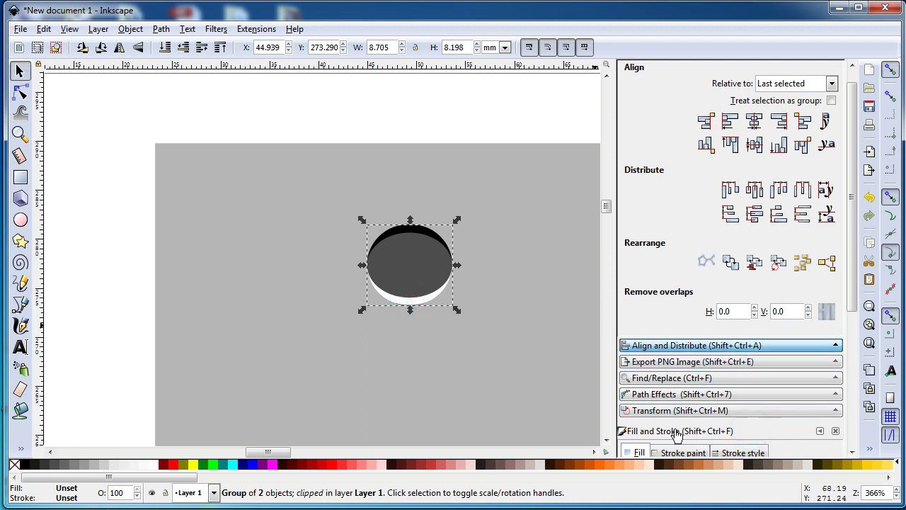
Lower the clipped crescent group's opacity to about 87%
scroll(679, 340, "down", 2)
scroll(687, 269, "down", 3)
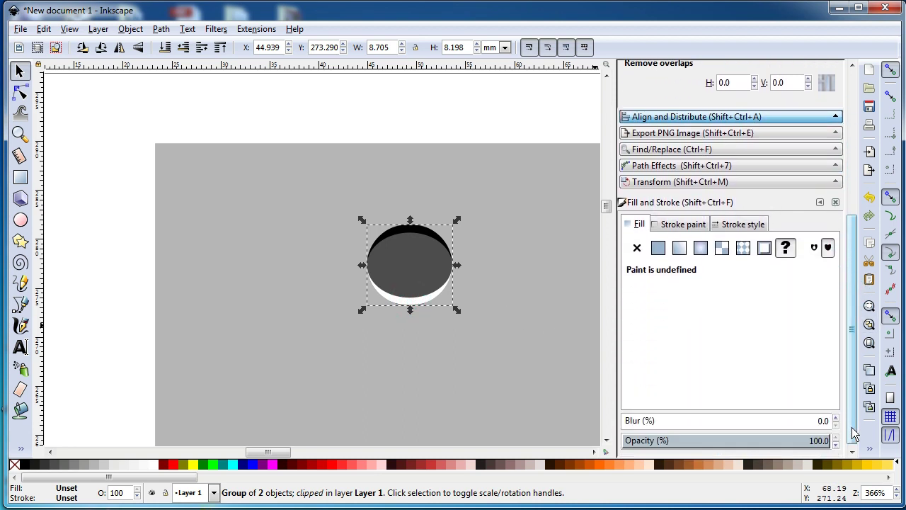
left_click_drag(814, 438, 804, 438)
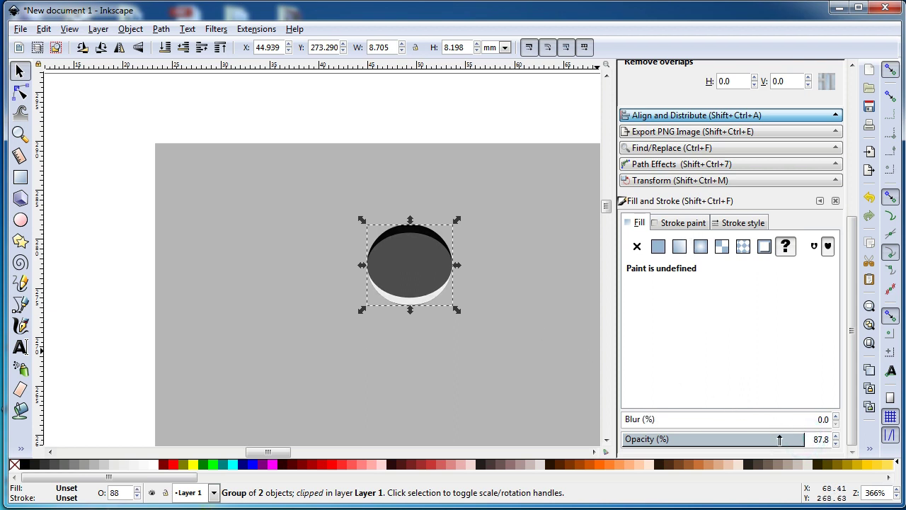
left_click(779, 439)
Resize the circle and crescents together to 4 × 4 mm
left_click(411, 120)
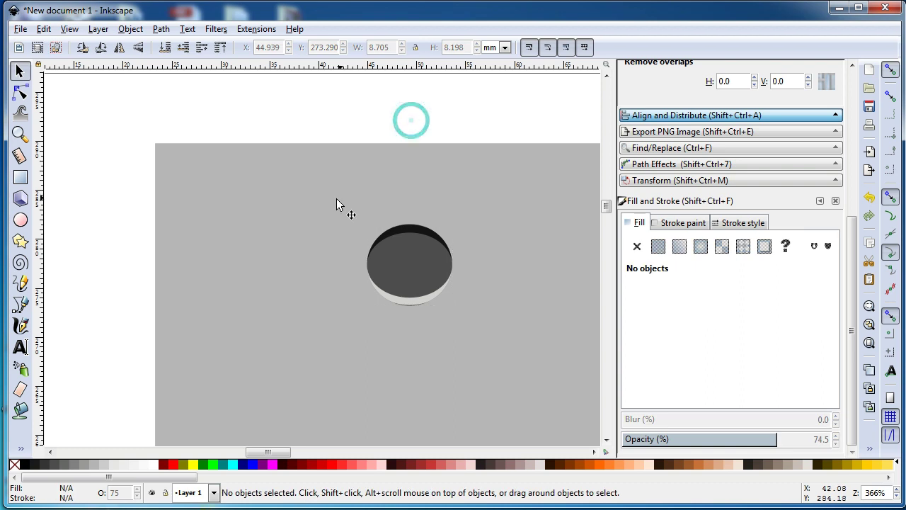
key("minus")
key("minus")
left_click_drag(297, 172, 452, 321)
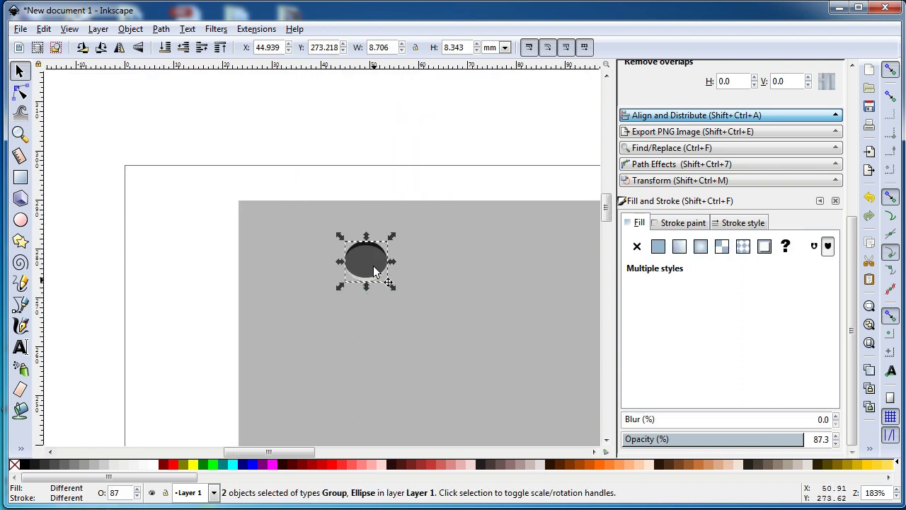
left_click(390, 47)
type("4")
triple_click(453, 46)
type("4")
left_click(393, 46)
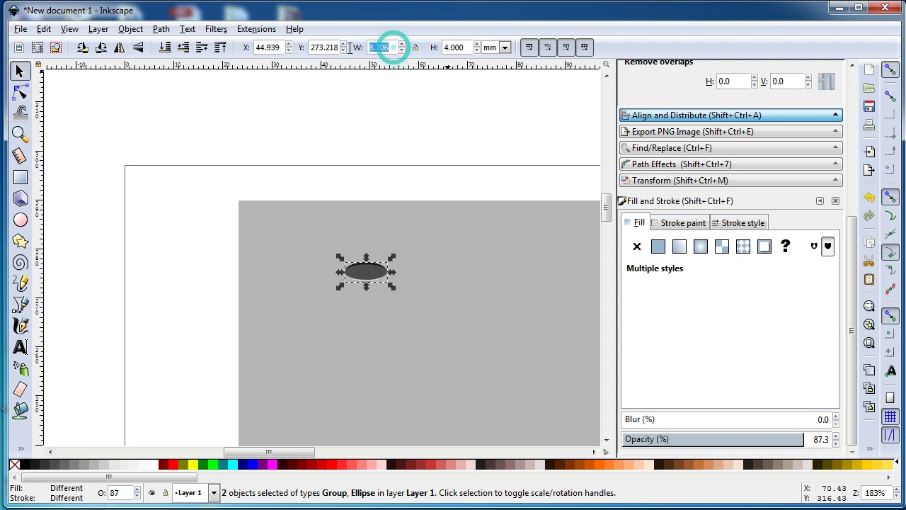
type("4")
key("Return")
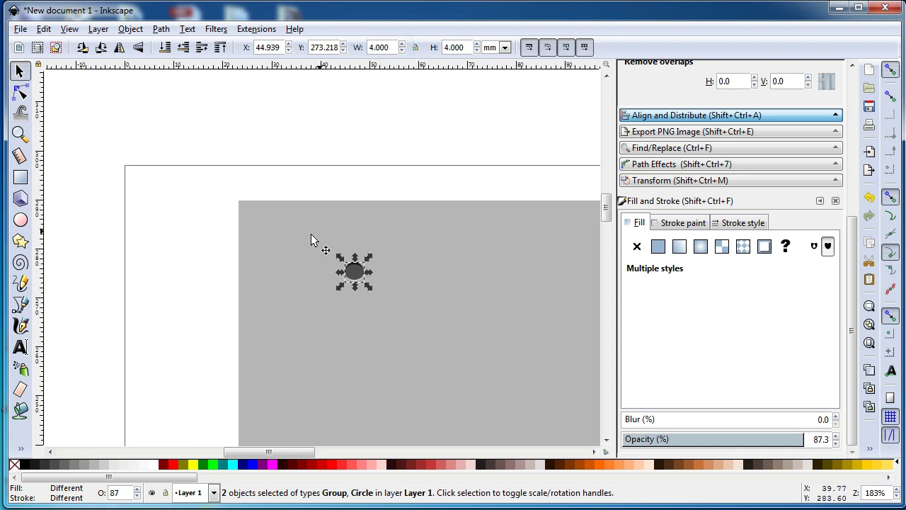
Zoom out, then zoom in on the panel's upper-left area
left_click(199, 251)
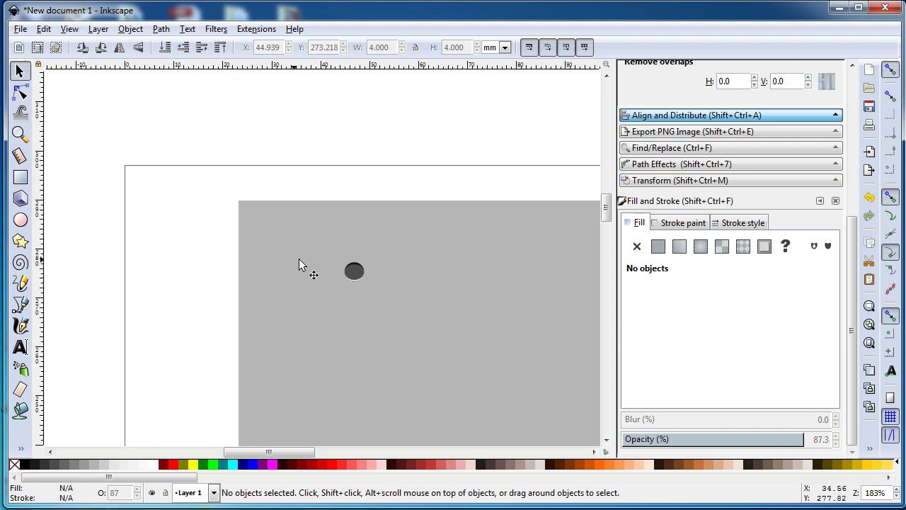
key("minus")
key("minus")
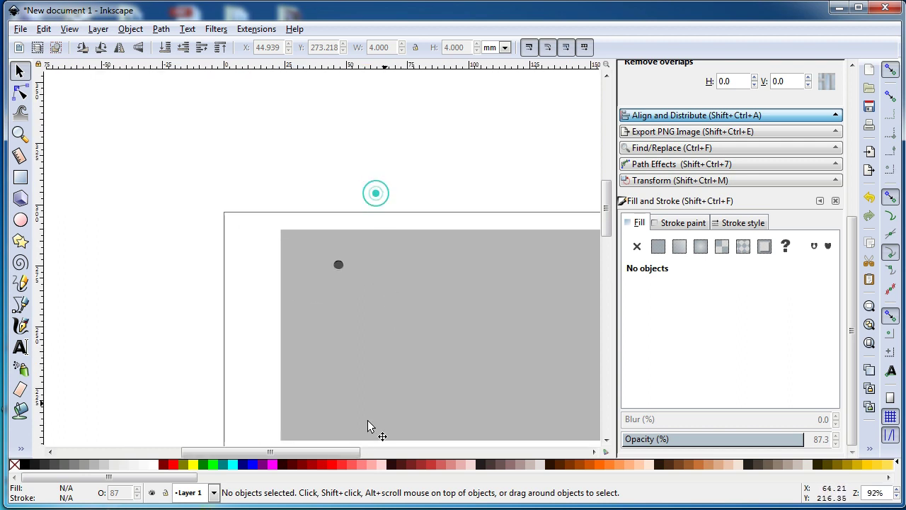
left_click_drag(343, 451, 394, 455)
key("z")
left_click_drag(128, 208, 319, 345)
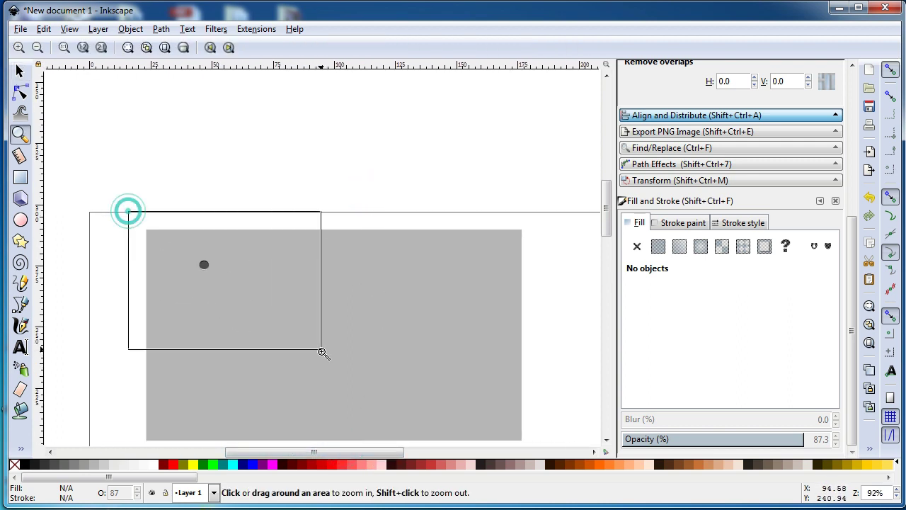
left_click(20, 71)
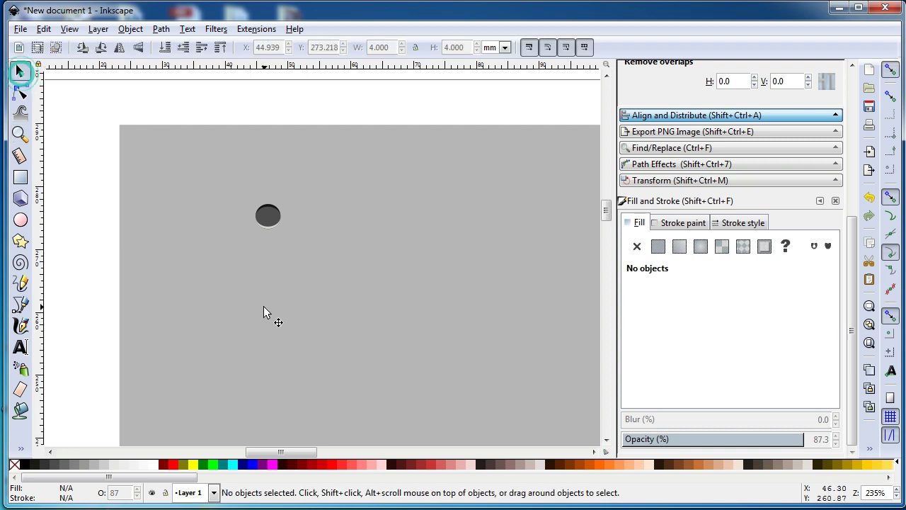
Make the panel a fully opaque 60% gray
left_click(264, 306)
left_click(56, 464)
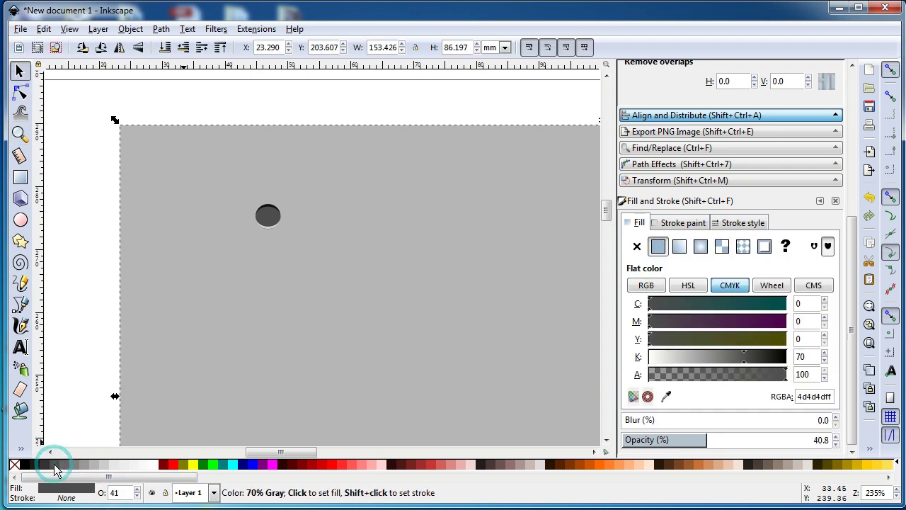
left_click_drag(718, 440, 835, 440)
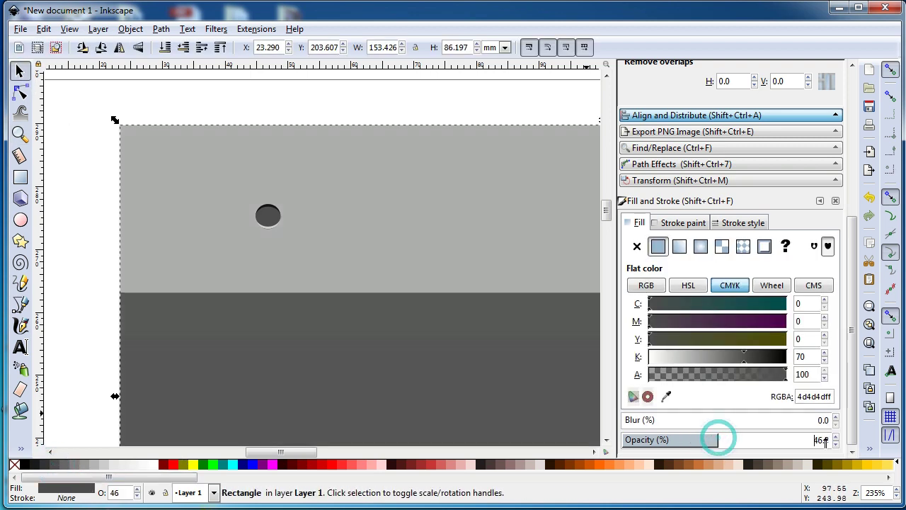
left_click(55, 466)
left_click(61, 464)
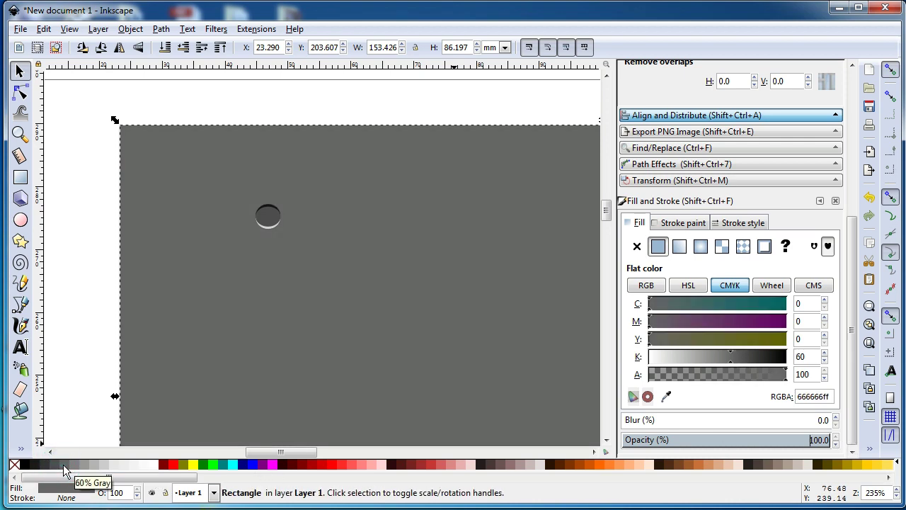
Group the circle and crescent parts into a single hole object
left_click(97, 256)
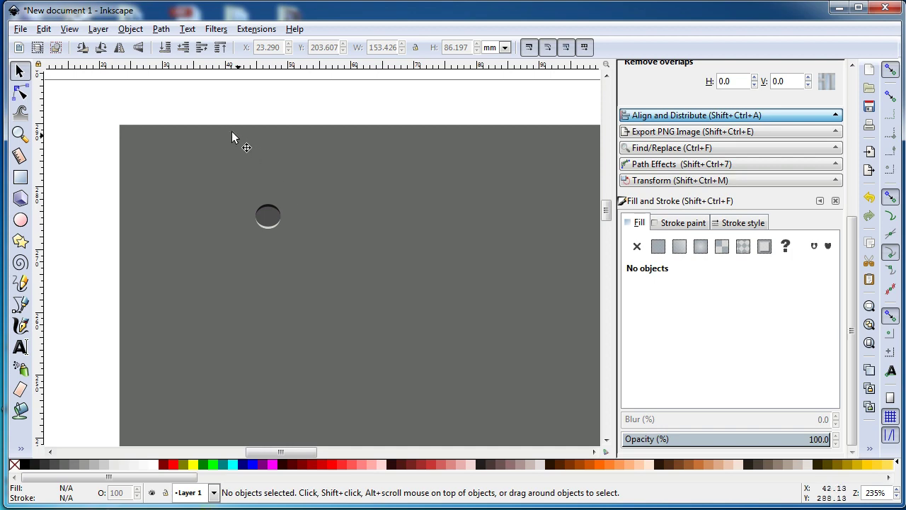
left_click_drag(199, 103, 359, 285)
right_click(271, 212)
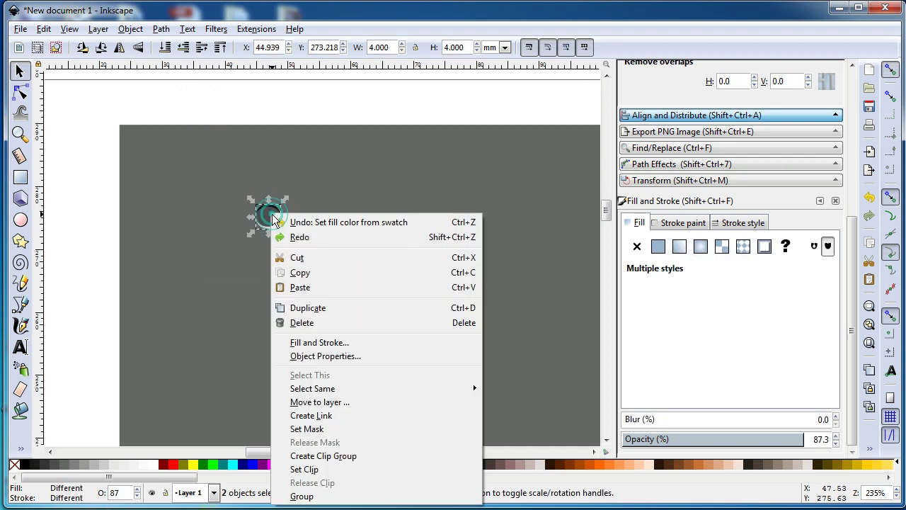
left_click(327, 28)
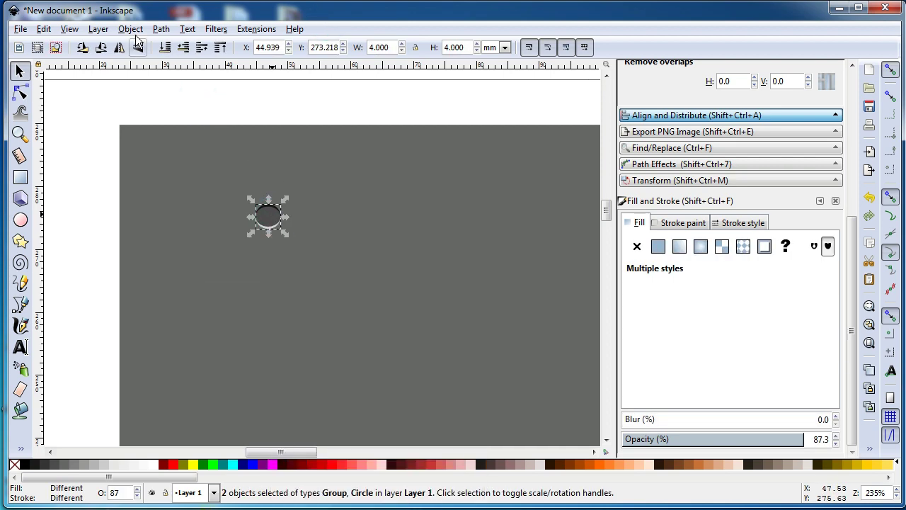
left_click(130, 29)
left_click(237, 132)
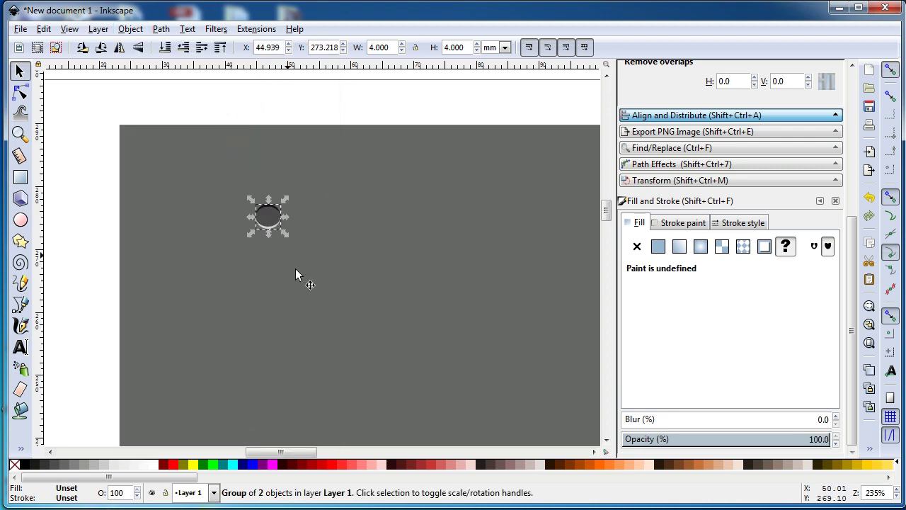
Move the hole group into the panel's top-left corner and open Transform
key("minus")
key("minus")
left_click_drag(183, 234, 126, 207)
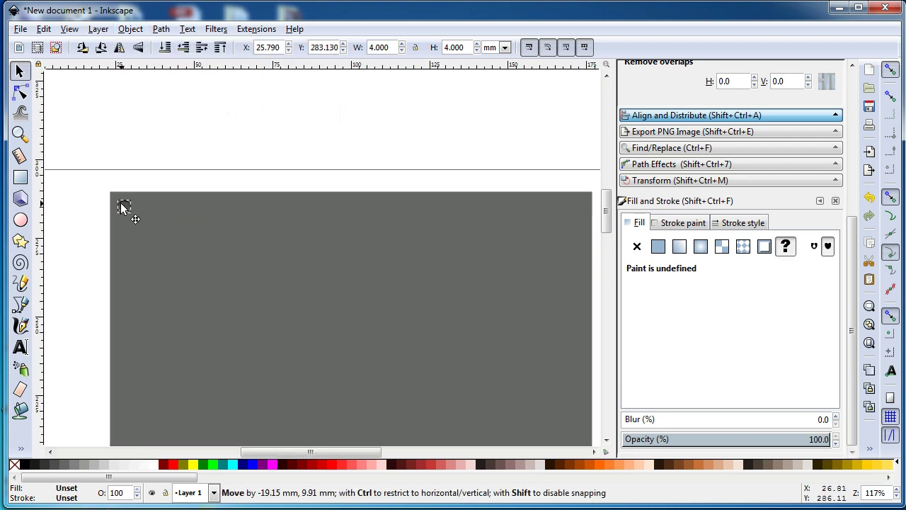
left_click_drag(121, 203, 121, 204)
key("shift+ctrl+m")
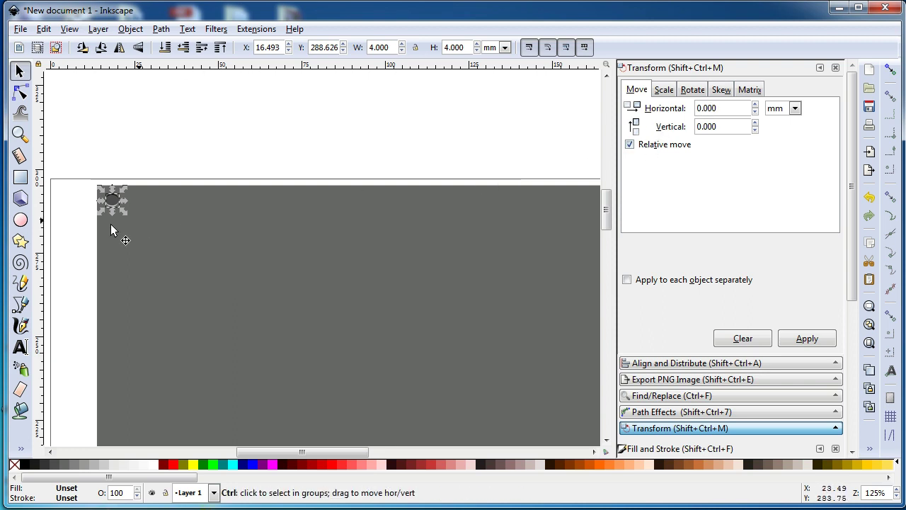
Set a 12 mm horizontal move in Transform and shift the hole copy right
double_click(722, 108)
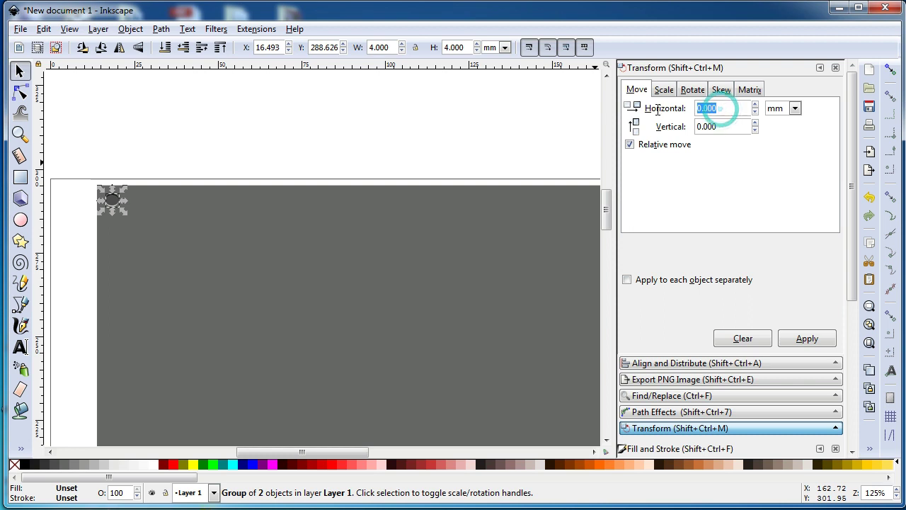
type("12")
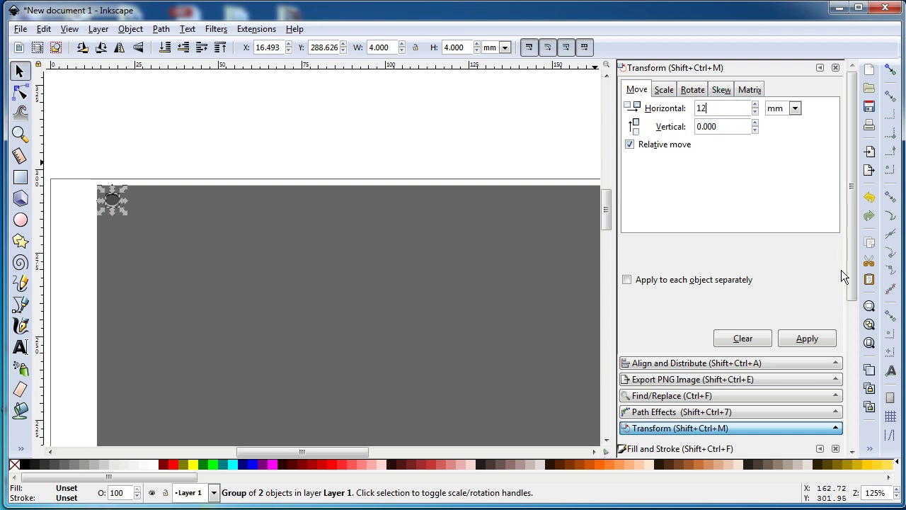
left_click(803, 338)
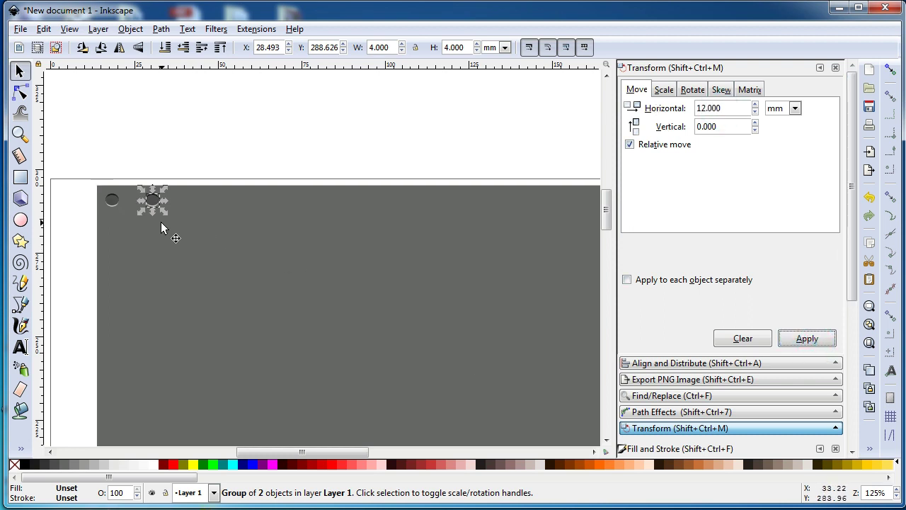
key("minus")
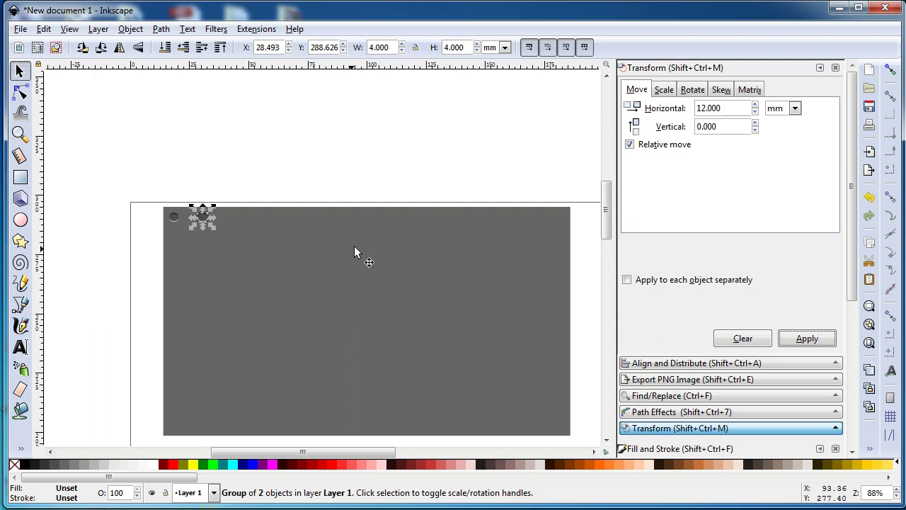
left_click(806, 339)
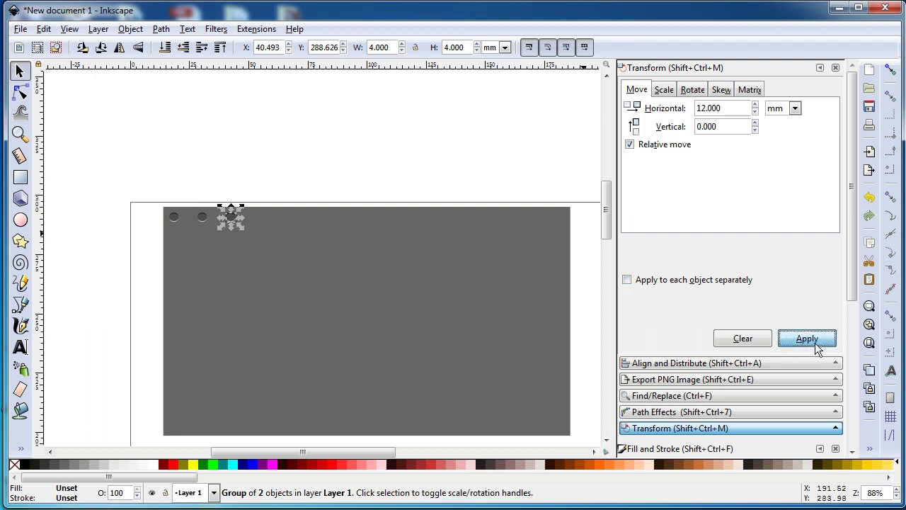
Repeatedly duplicate and move holes 12 mm right to extend the row across the panel
key("ctrl+d")
left_click(812, 343)
key("ctrl+d")
key("ctrl+d")
left_click(815, 341)
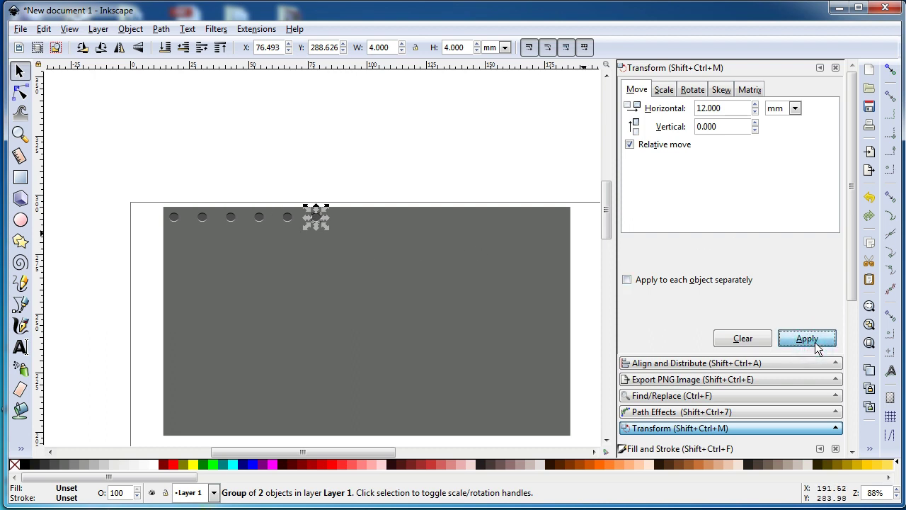
key("ctrl+d")
left_click(814, 341)
key("ctrl+d")
left_click(815, 341)
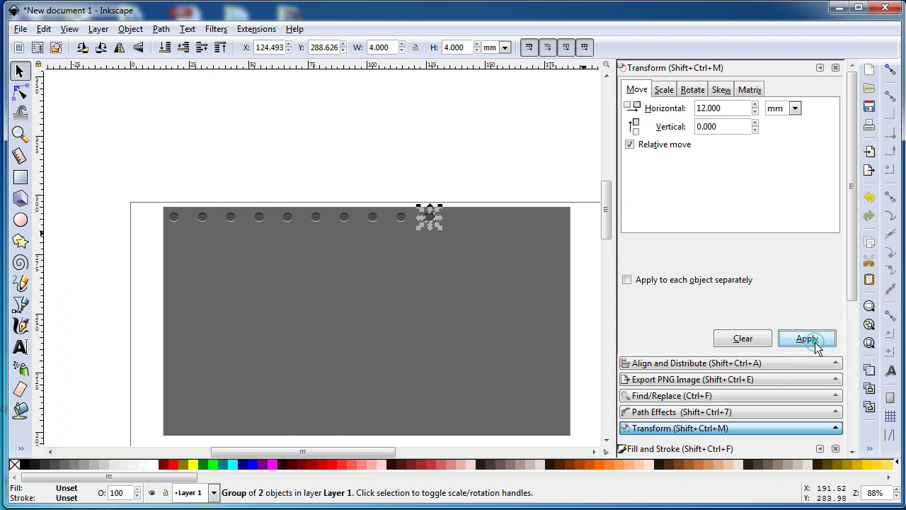
key("ctrl+d")
left_click(815, 342)
key("ctrl+d")
key("ctrl+d")
left_click(814, 342)
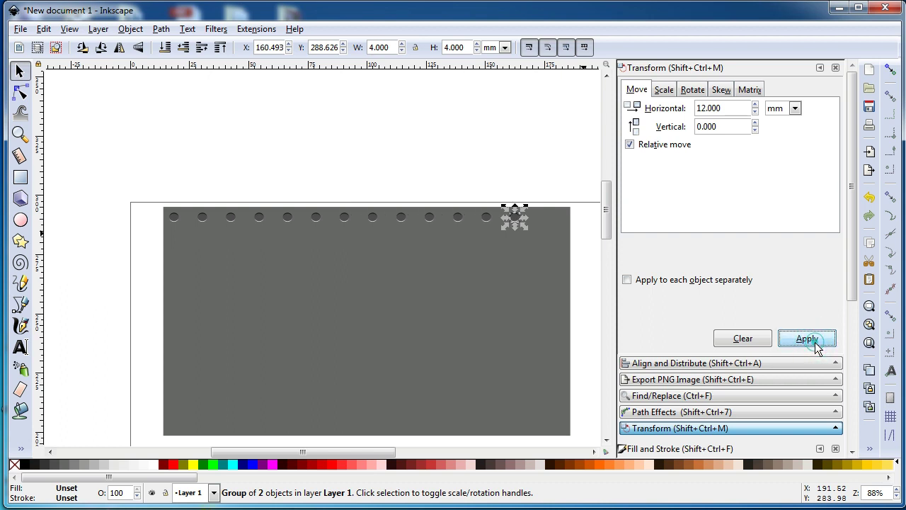
key("ctrl+d")
left_click(815, 342)
key("ctrl+d")
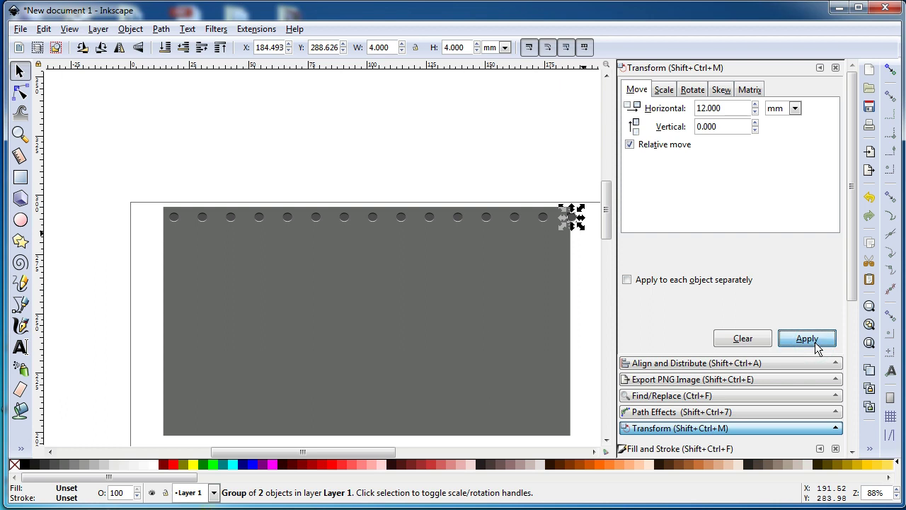
key("ctrl+d")
left_click(815, 342)
Select all 16 holes in the top row and group them
left_click_drag(369, 452, 381, 452)
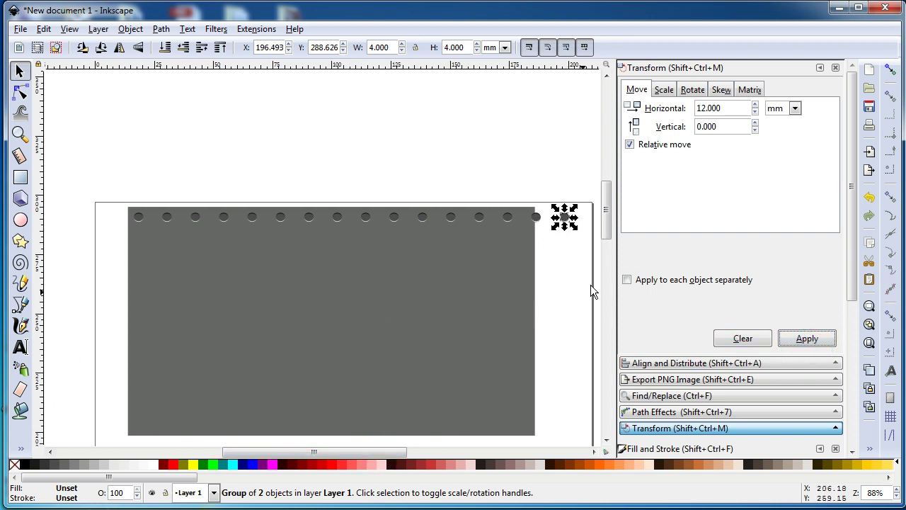
left_click_drag(100, 165, 585, 256)
key("ctrl+g")
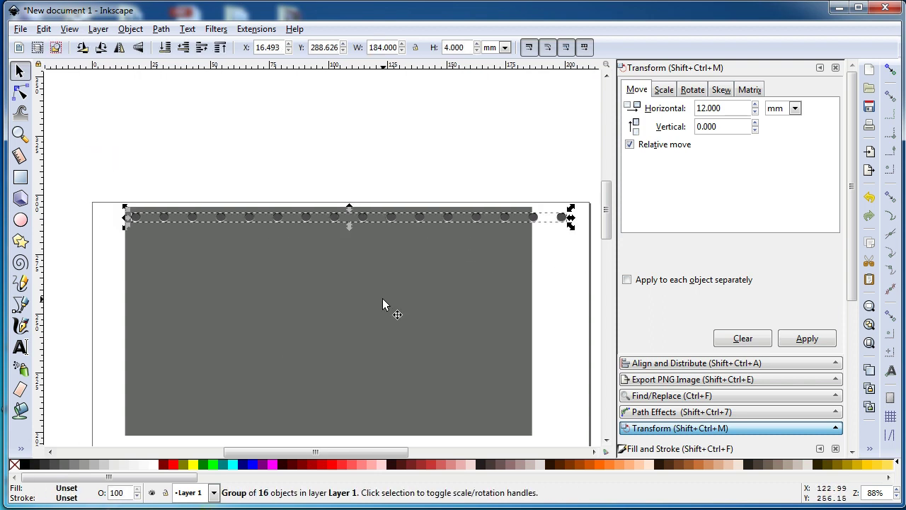
double_click(734, 108)
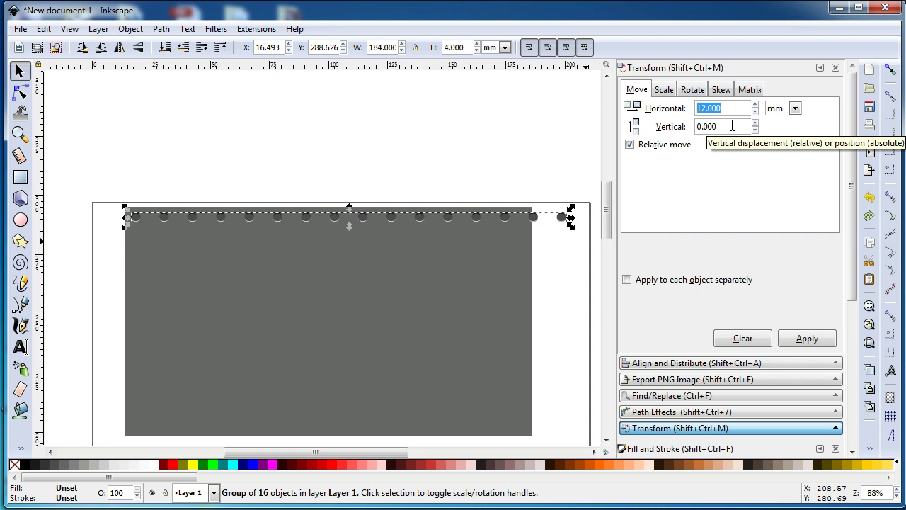
Move the duplicated row of holes 6 mm right and 12 mm down with Transform > Move
type("6")
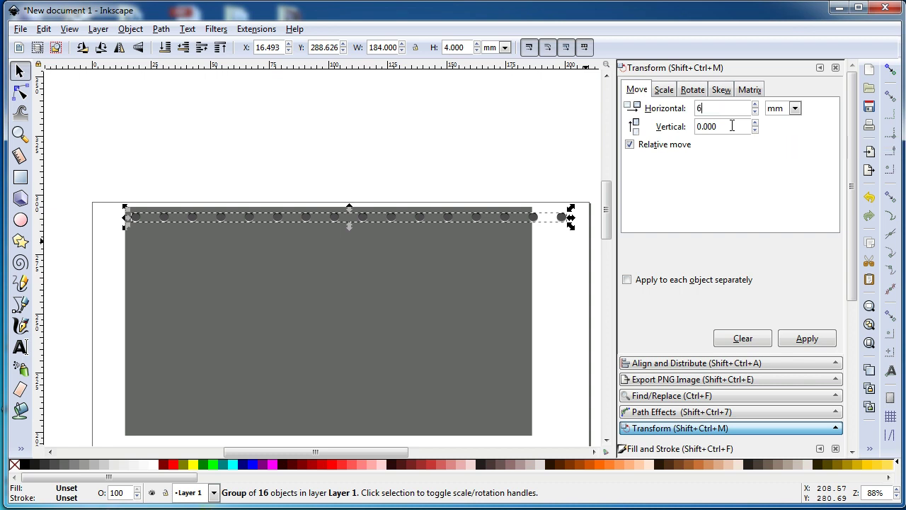
double_click(706, 126)
left_click(698, 109)
type("-6.000")
double_click(720, 127)
type("12")
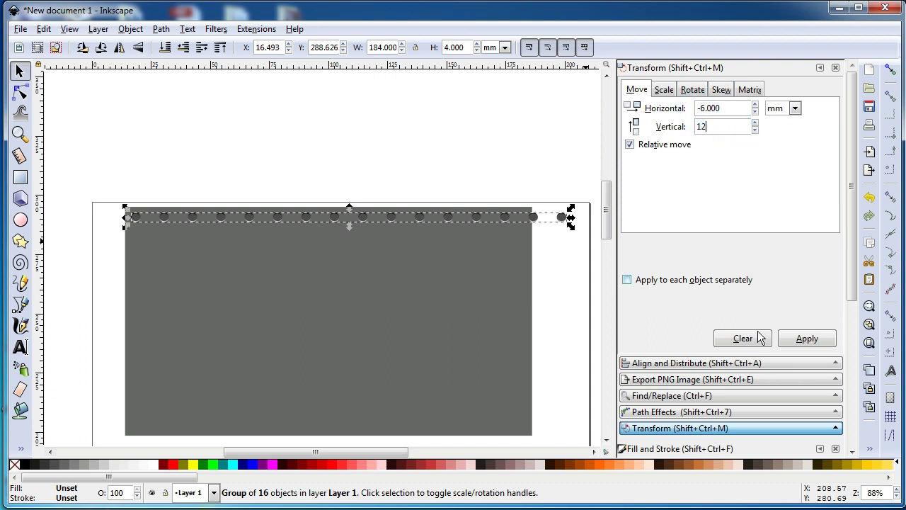
left_click(698, 126)
type("-")
left_click(701, 110)
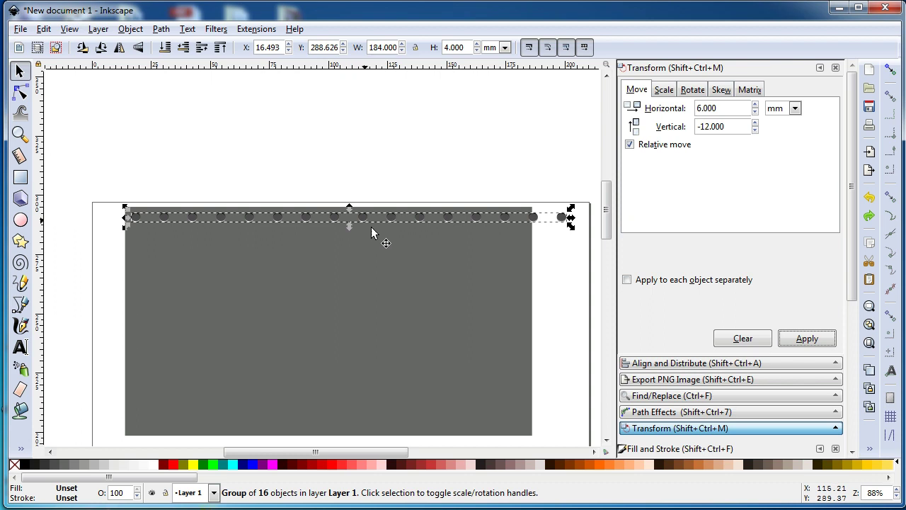
left_click(803, 342)
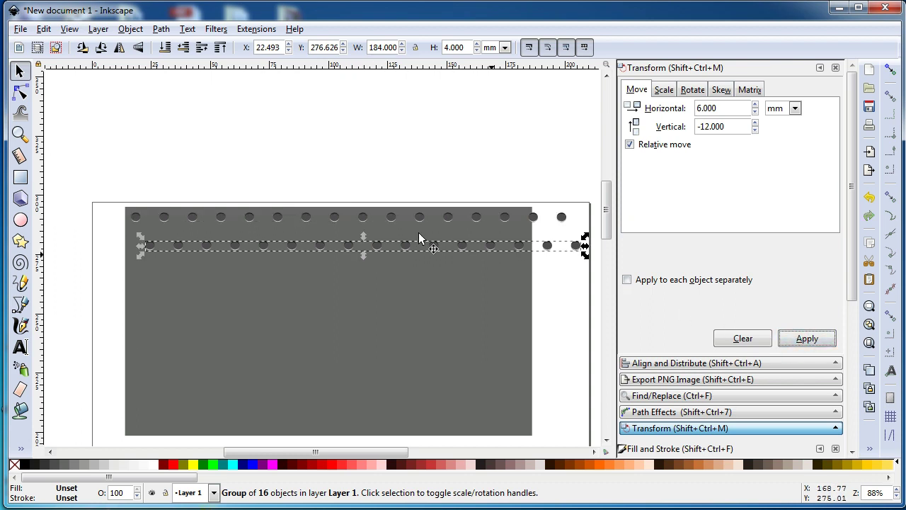
Group both rows of holes together
left_click(337, 184)
left_click_drag(102, 183, 587, 266)
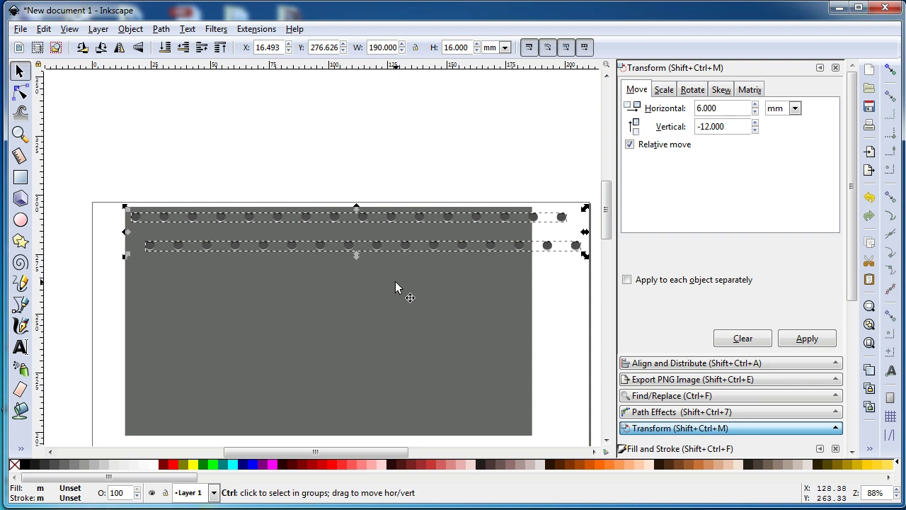
key("ctrl+g")
Stack more copies of the two-row hole group, each moved 0 mm horizontally and -24 mm vertically, then zoom out
left_click(731, 110)
type("0")
left_click(731, 127)
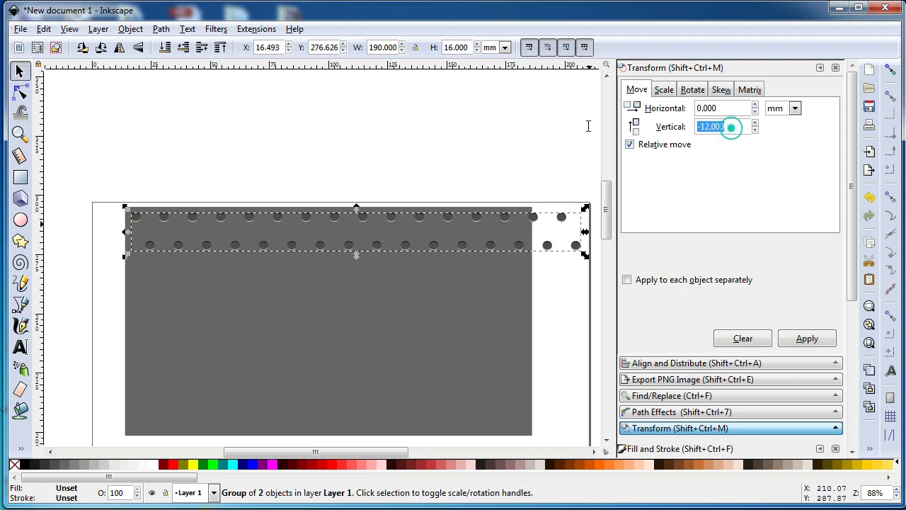
type("-24")
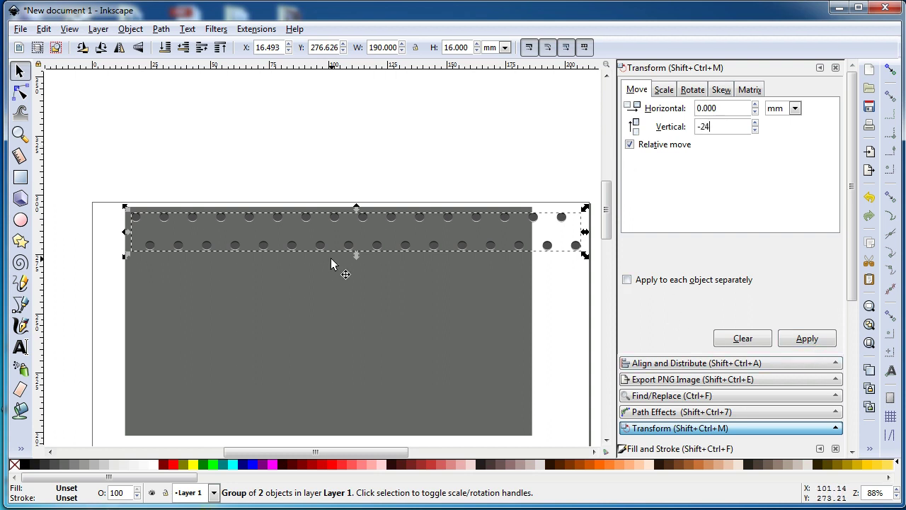
left_click(806, 339)
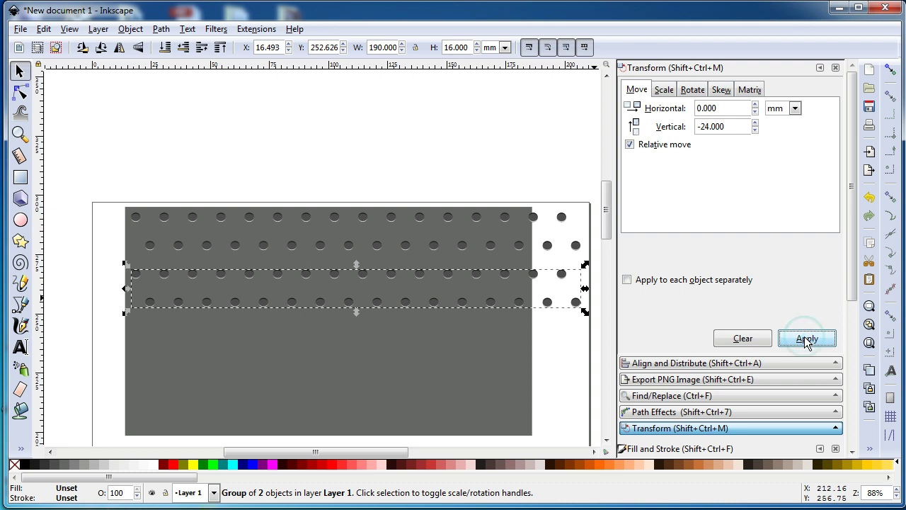
left_click(805, 339)
left_click(806, 339)
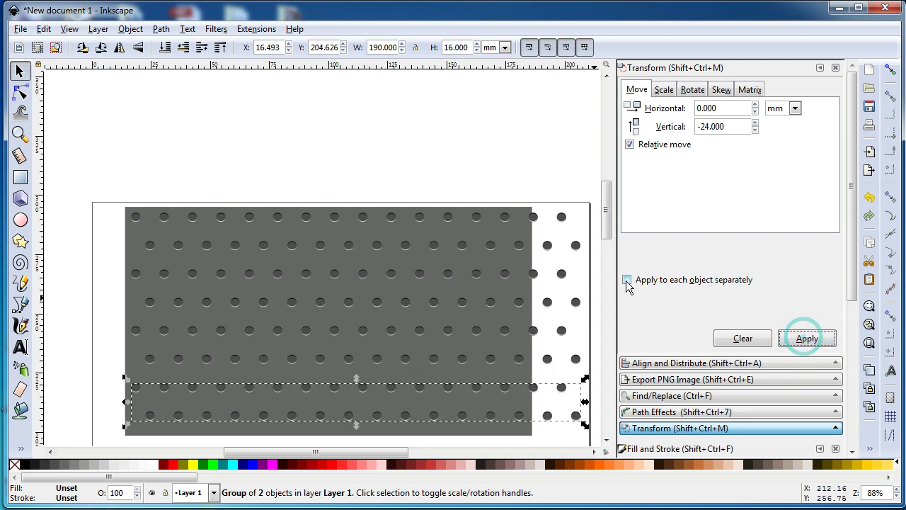
left_click_drag(609, 215, 610, 232)
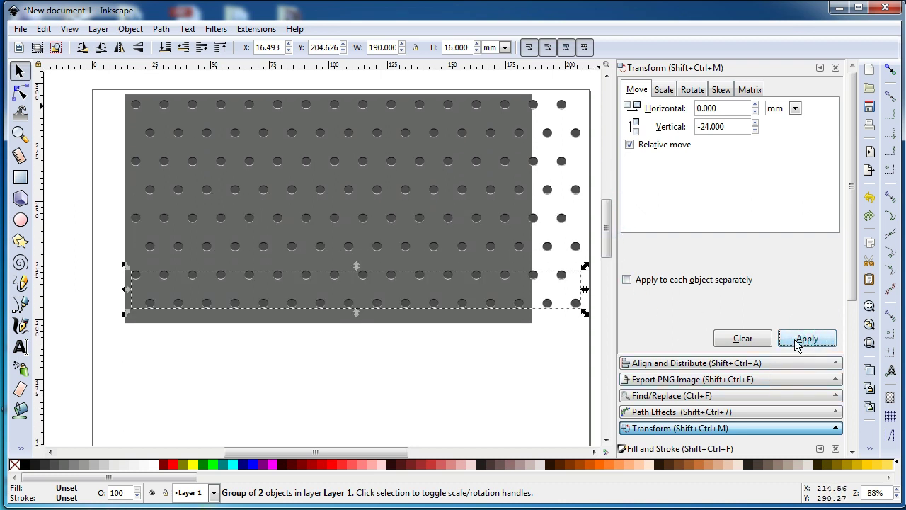
left_click(801, 341)
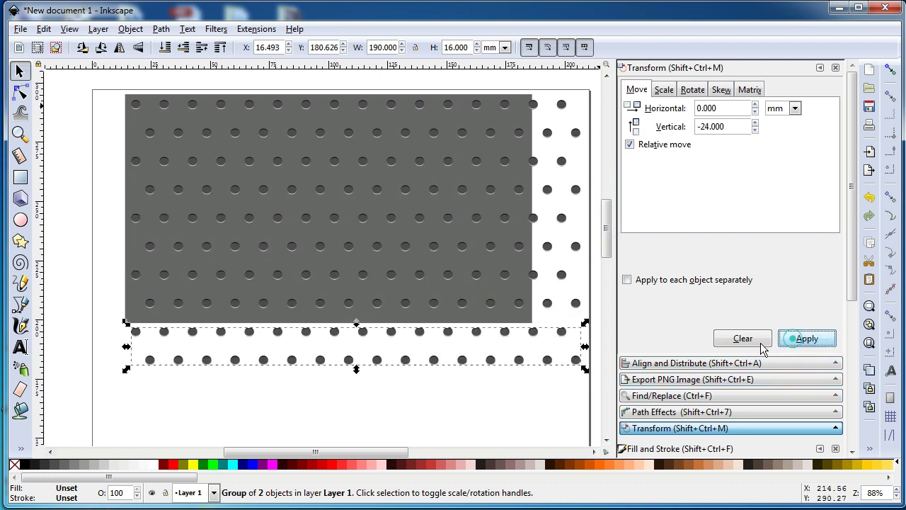
left_click(450, 407)
key("minus")
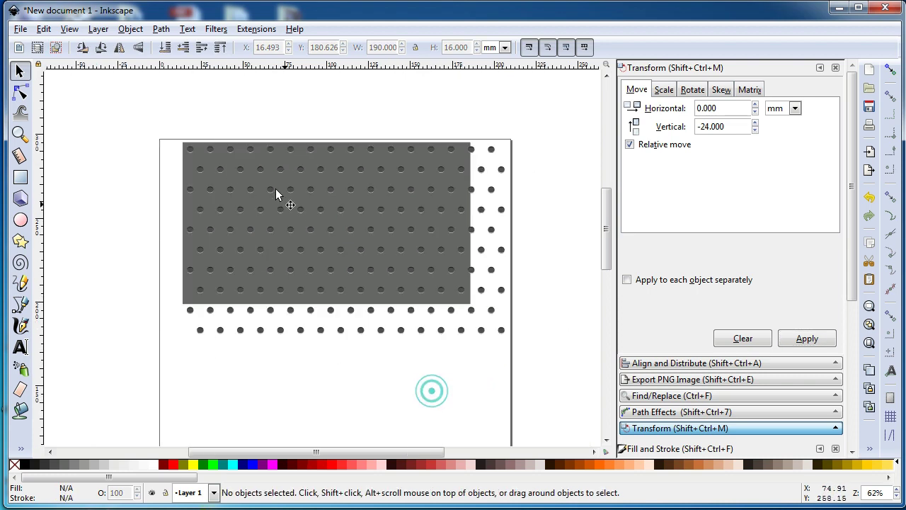
Scale the dot rows to about 90%, align them over the grey panel and group them
left_click(184, 161)
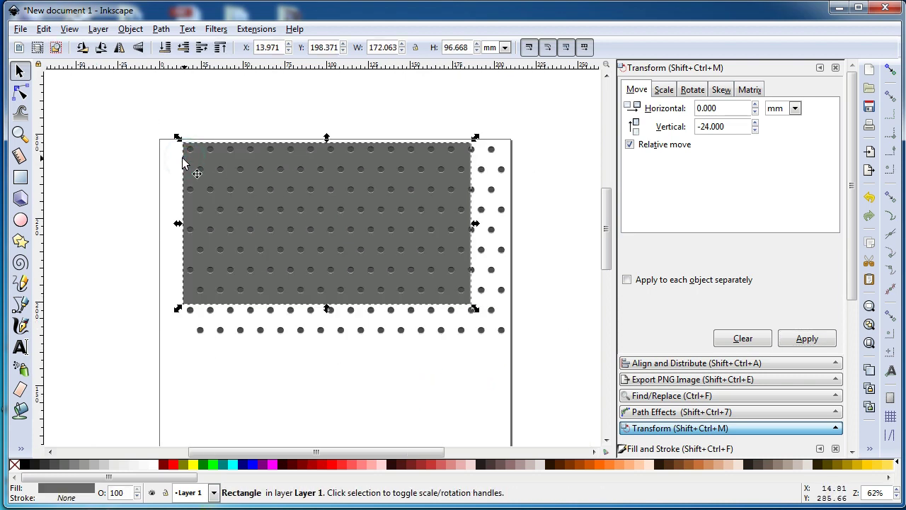
left_click_drag(158, 126, 526, 364)
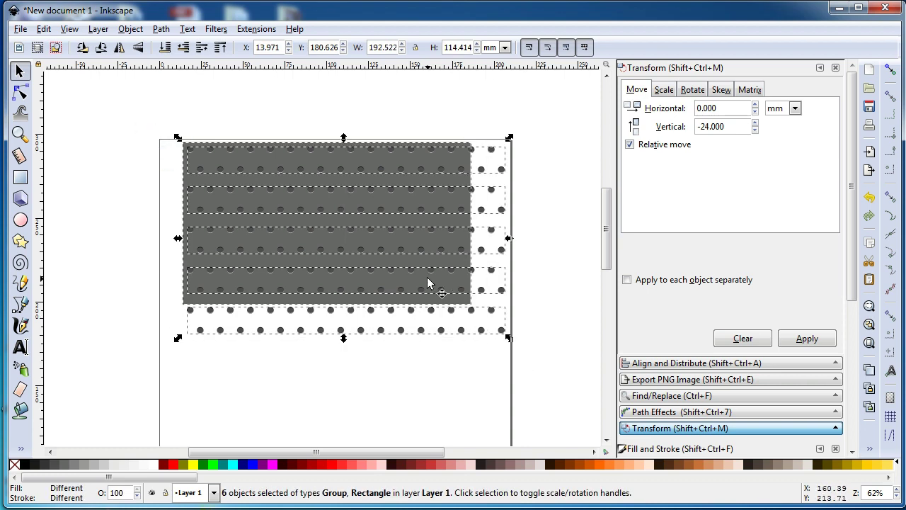
left_click(422, 278, "shift")
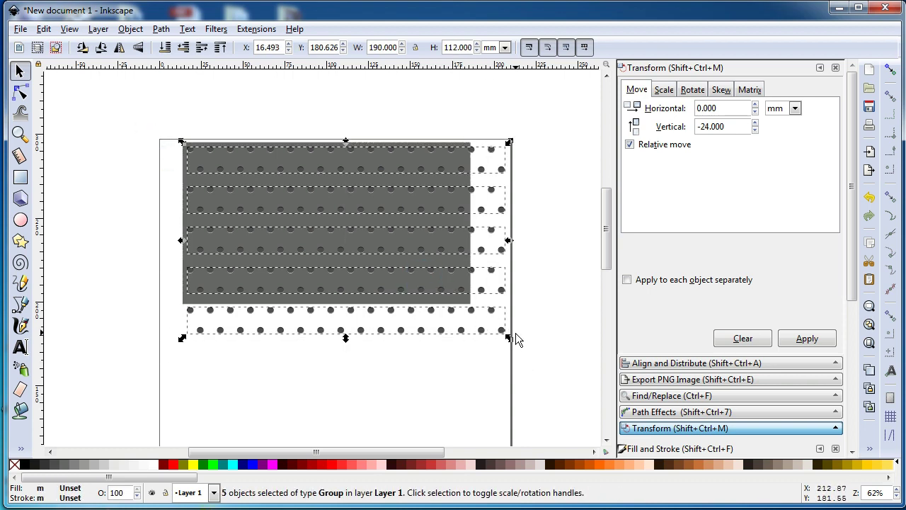
left_click_drag(510, 336, 497, 330)
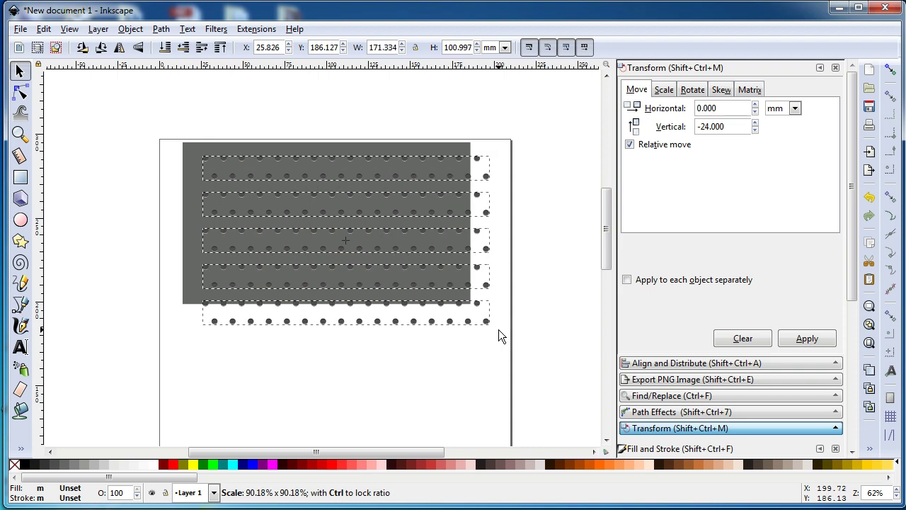
left_click_drag(391, 252, 366, 240)
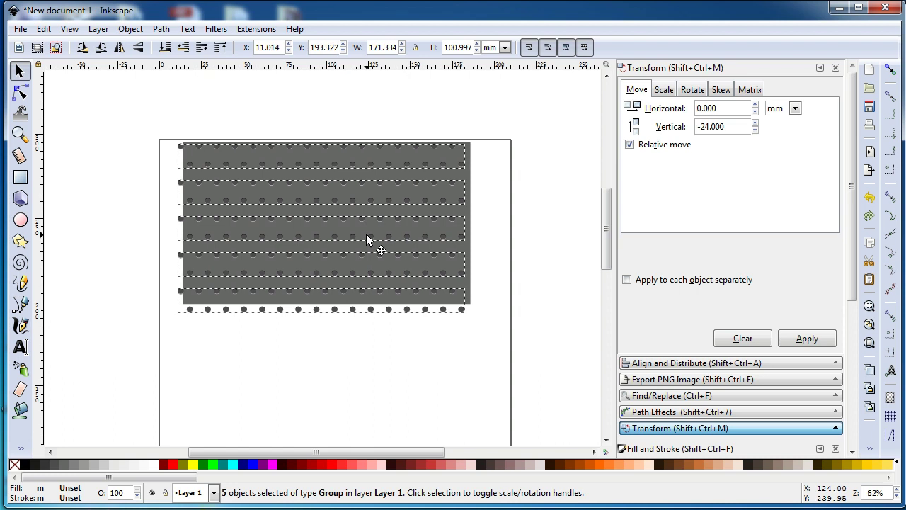
left_click_drag(366, 240, 368, 235)
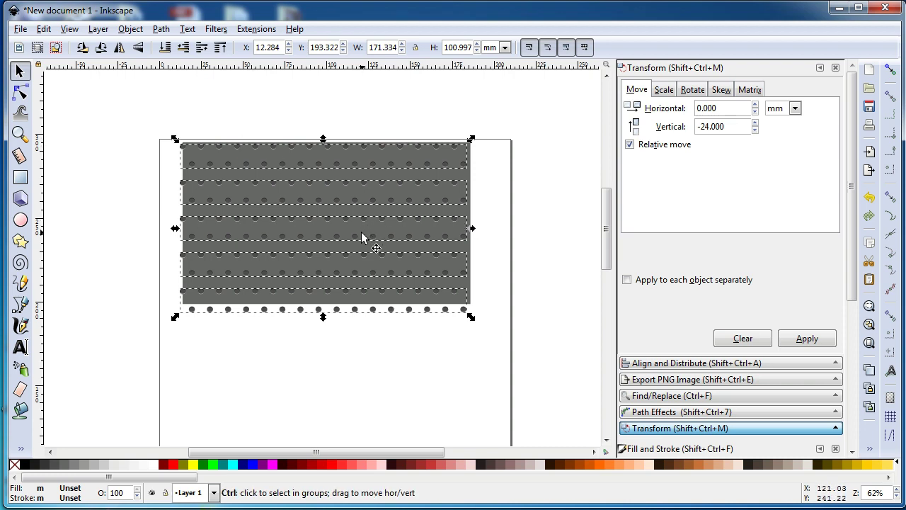
key("ctrl+g")
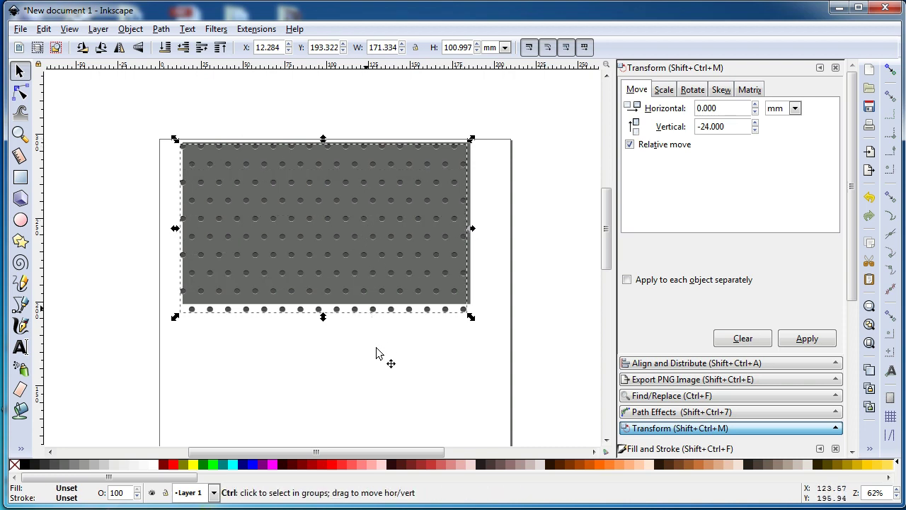
Raise the grey rectangle above the dots and clip the dot group to it, then zoom in
left_click(379, 358)
left_click(468, 297, "ctrl")
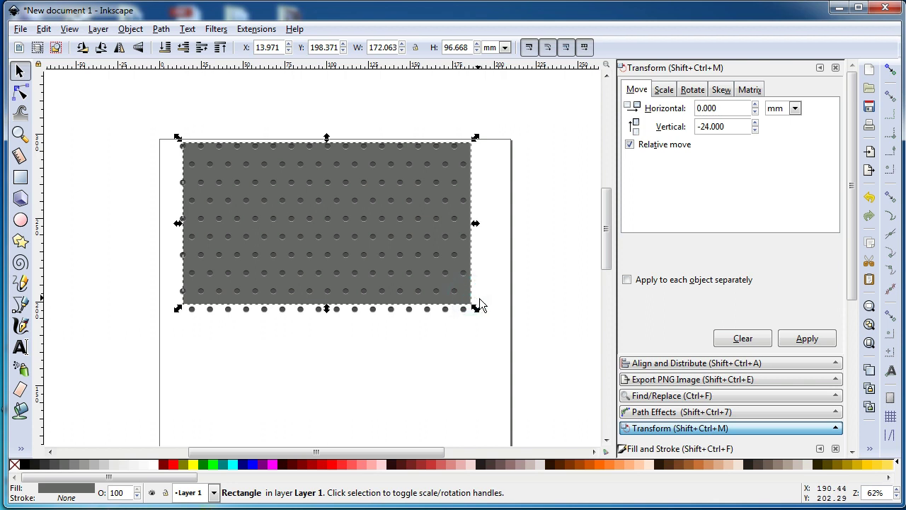
key("Home")
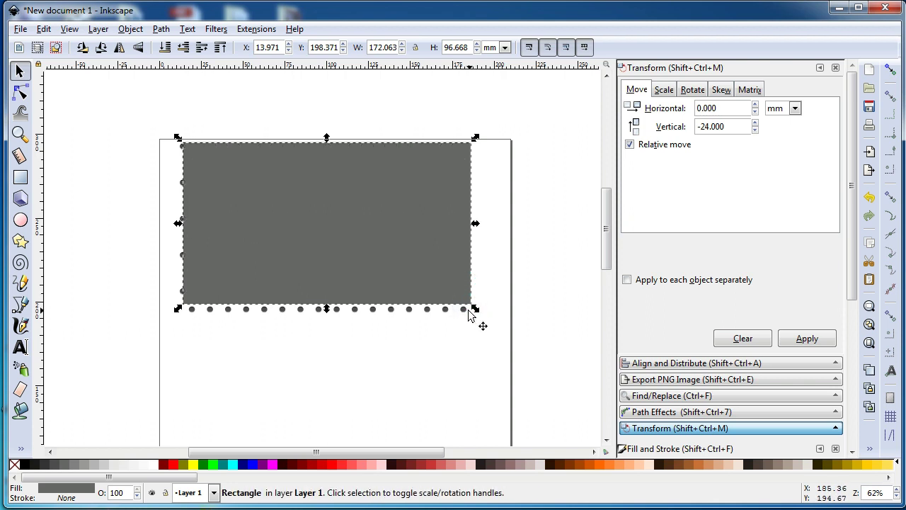
left_click(464, 310, "shift")
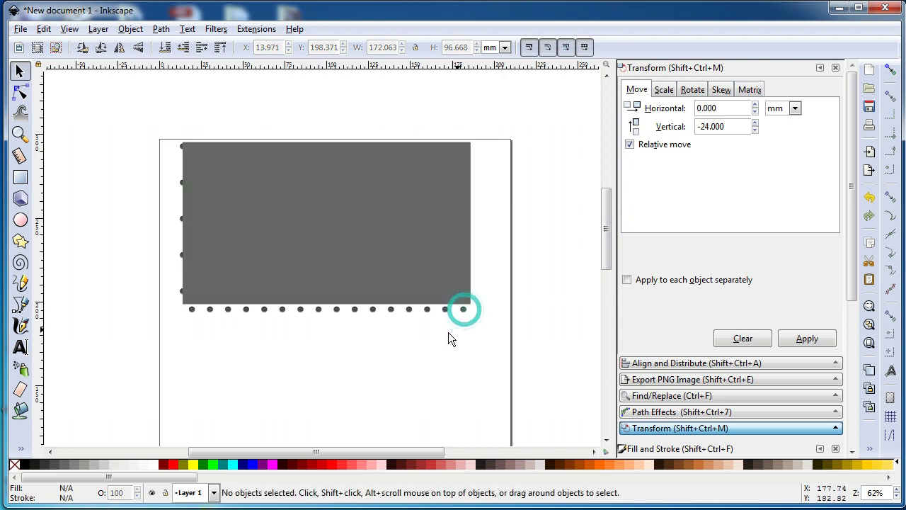
left_click(314, 281, "shift")
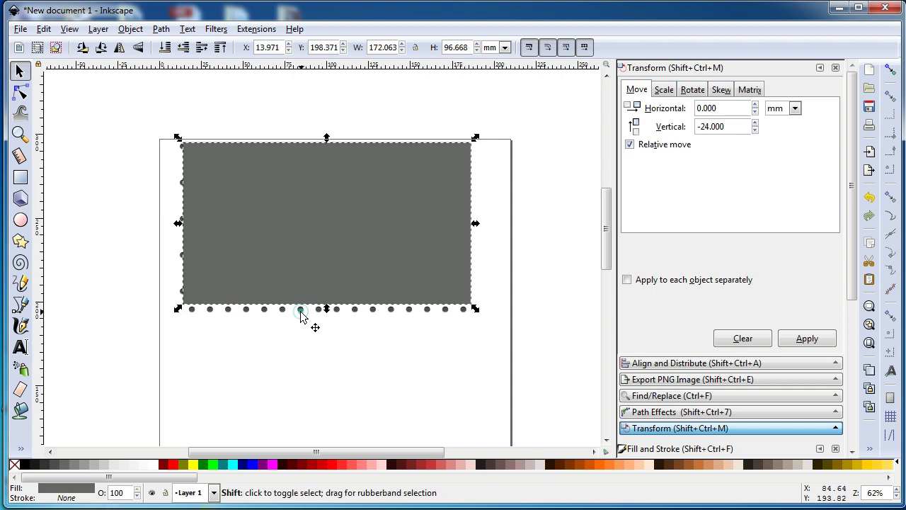
left_click(302, 313, "shift")
left_click(131, 29)
mouse_move(140, 181)
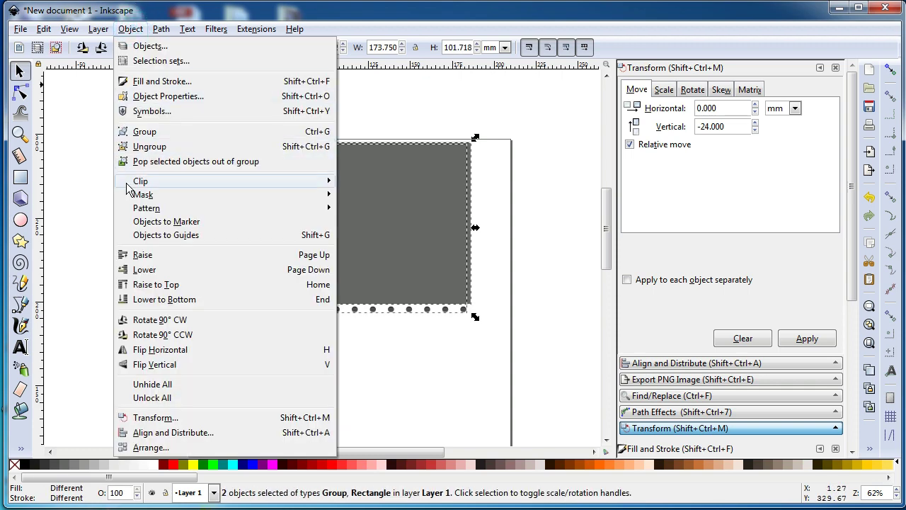
left_click(361, 182)
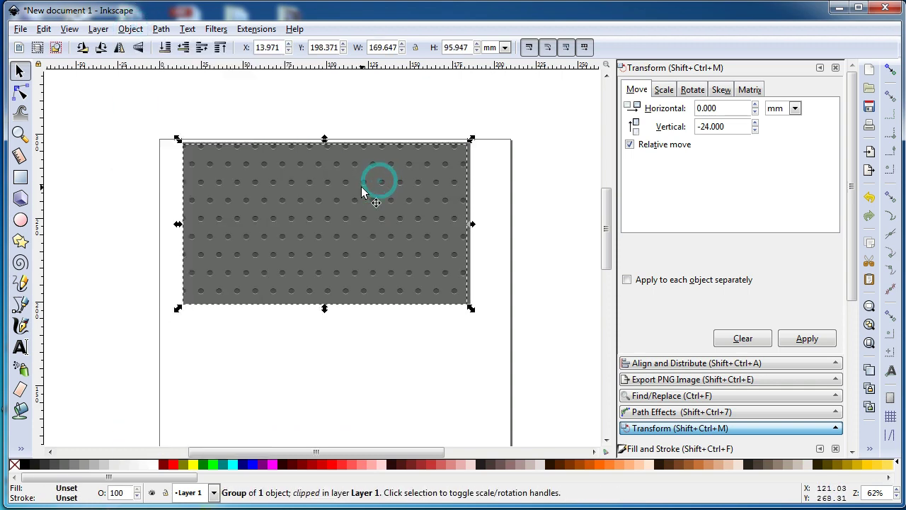
left_click(398, 360)
key("z")
left_click_drag(148, 113, 506, 337)
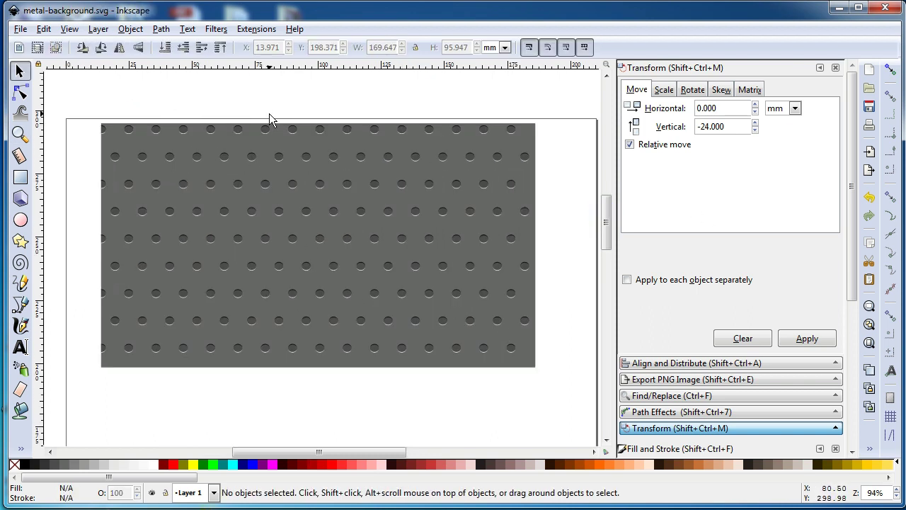
Draw a red rectangle over the panel's upper-left area
left_click(268, 114)
left_click(19, 177)
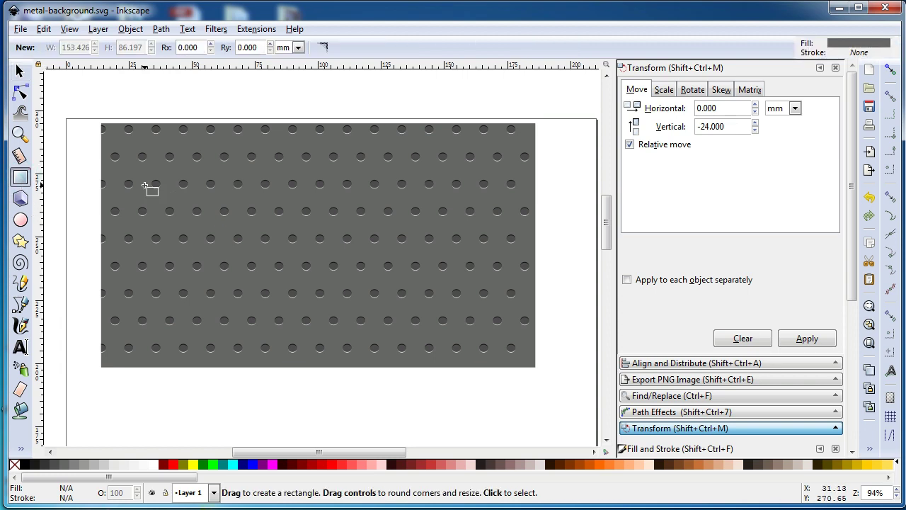
left_click_drag(145, 185, 389, 284)
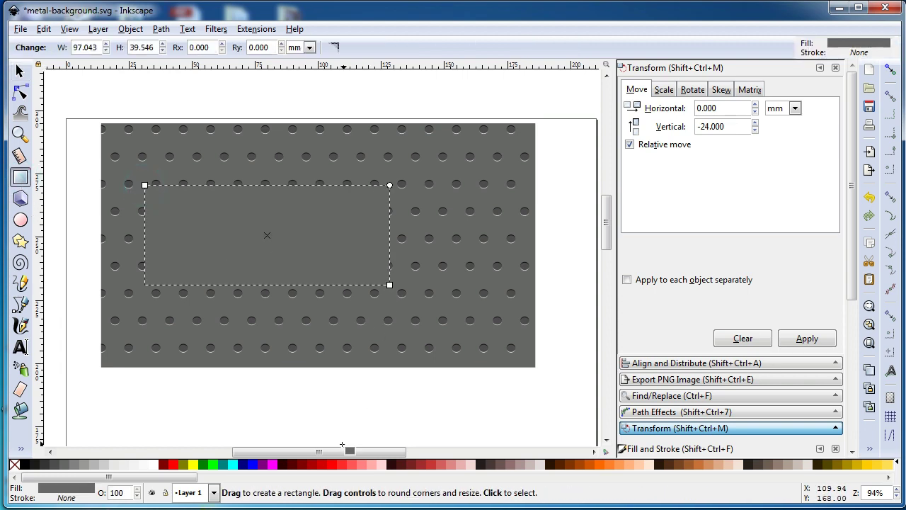
left_click(310, 465)
left_click(20, 71)
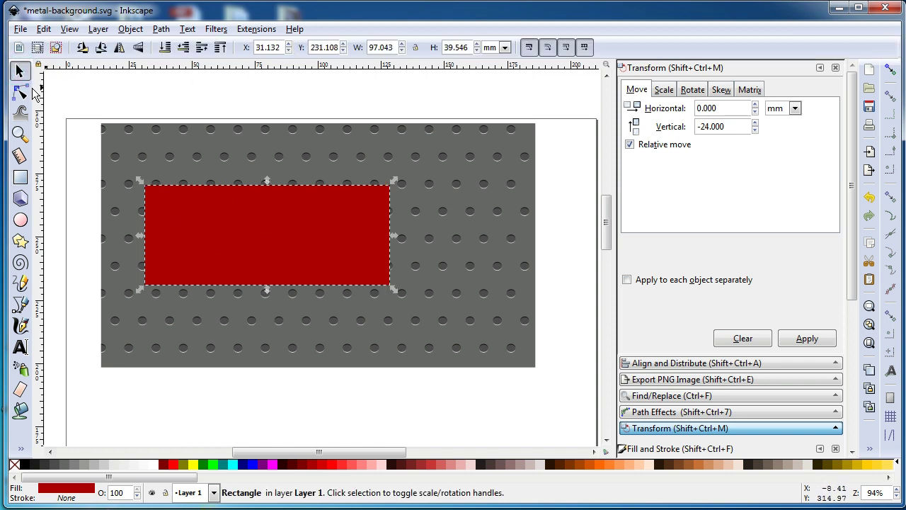
Convert the rectangle to a path and drag its corners into a diagonal band, adding a node at top-left
left_click(161, 29)
left_click(186, 45)
left_click(20, 92)
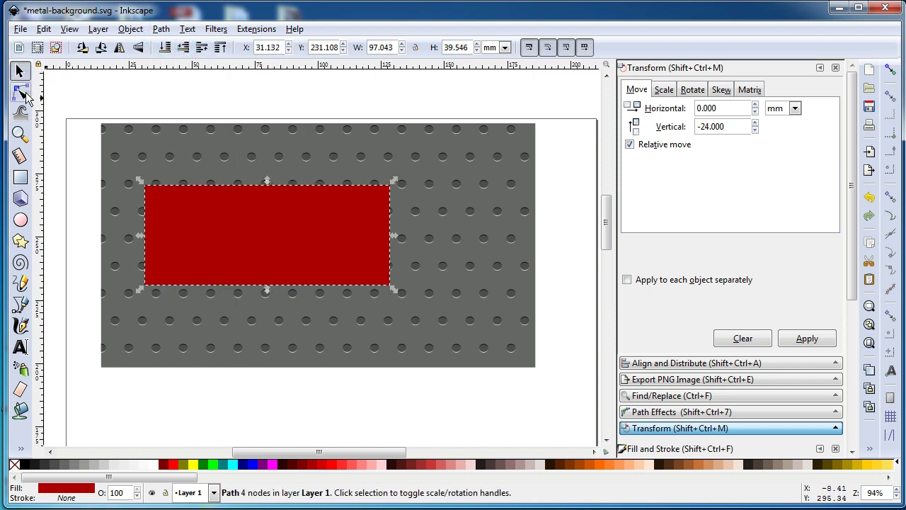
left_click_drag(389, 285, 465, 393)
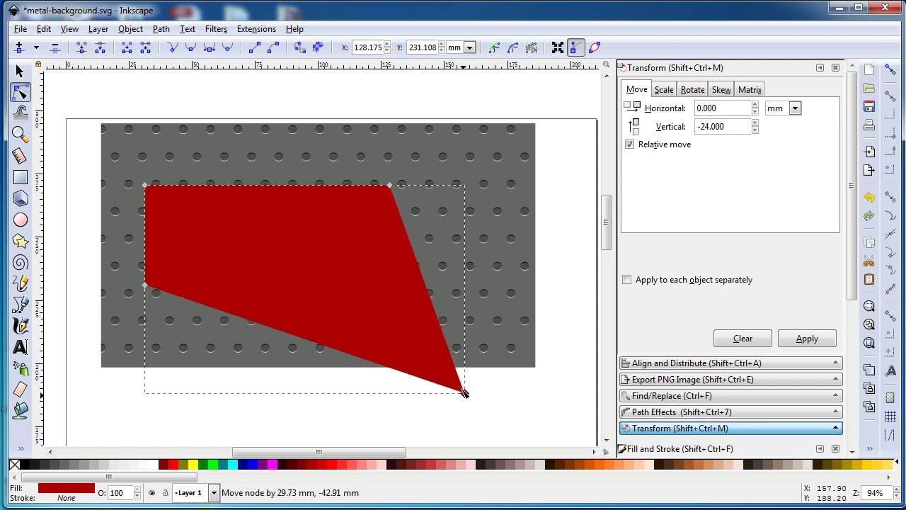
left_click_drag(390, 186, 521, 368)
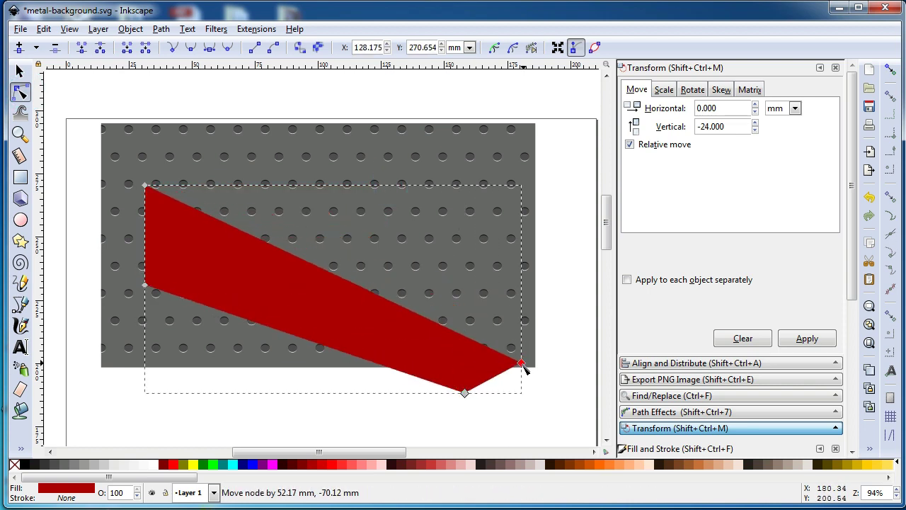
left_click_drag(145, 186, 167, 100)
mouse_move(145, 285)
left_mouse_down()
mouse_move(74, 185)
mouse_move(59, 198)
left_mouse_up()
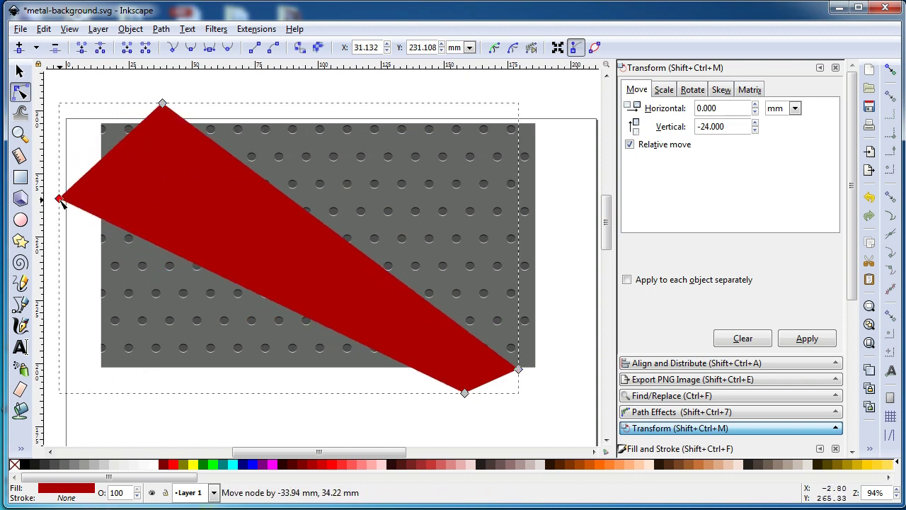
double_click(122, 146)
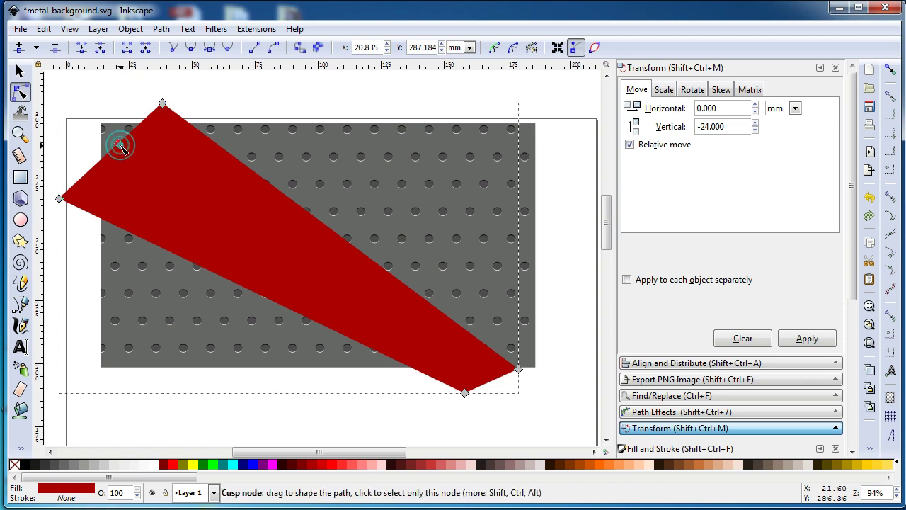
left_click_drag(122, 147, 71, 103)
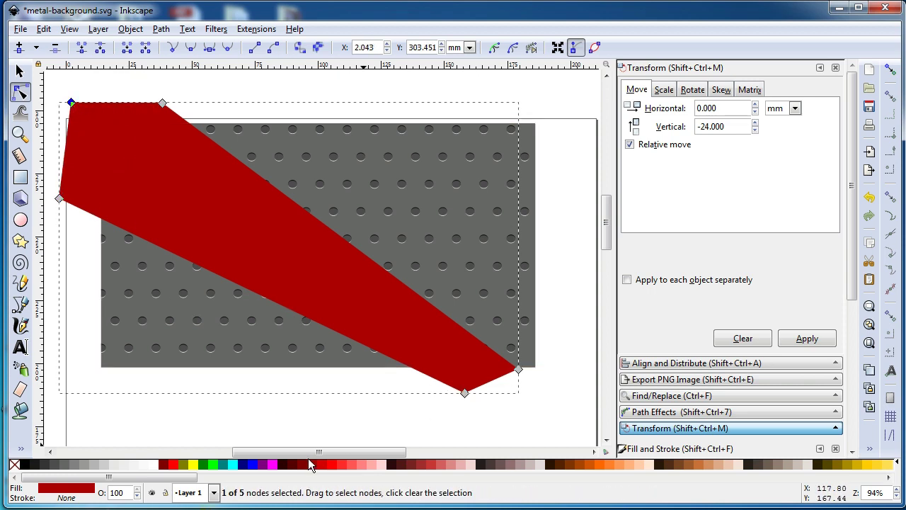
Fill the band teal and bend its upper and lower edges into curves
left_click(223, 463)
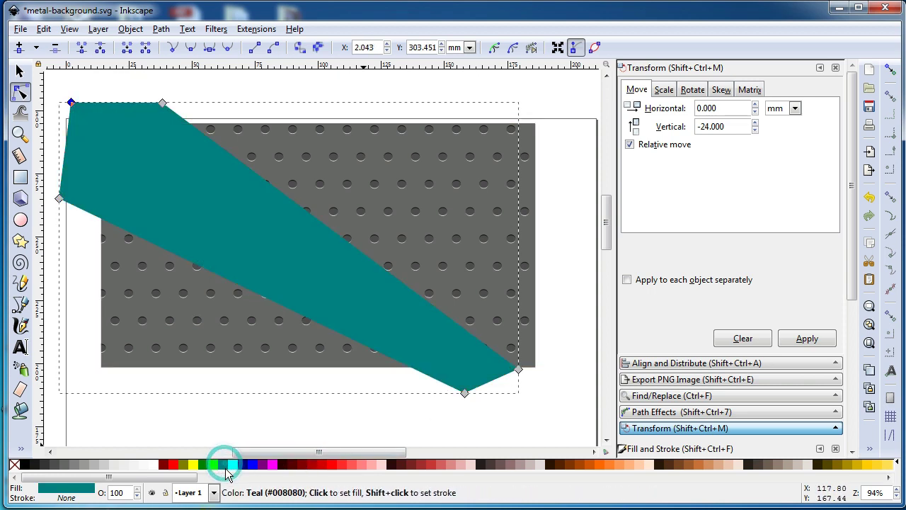
left_click(259, 297)
left_click(279, 304)
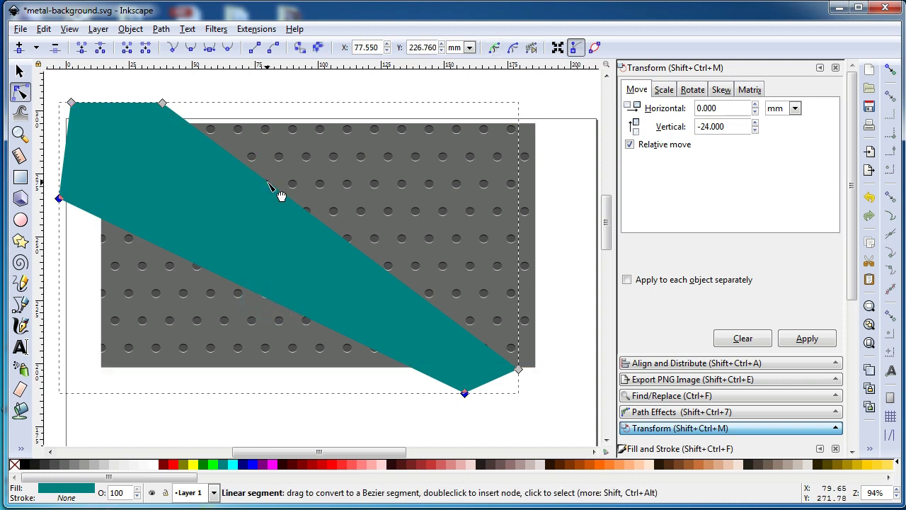
mouse_move(273, 186)
left_mouse_down()
mouse_move(427, 282)
mouse_move(445, 268)
left_mouse_up()
left_click_drag(202, 269, 248, 223)
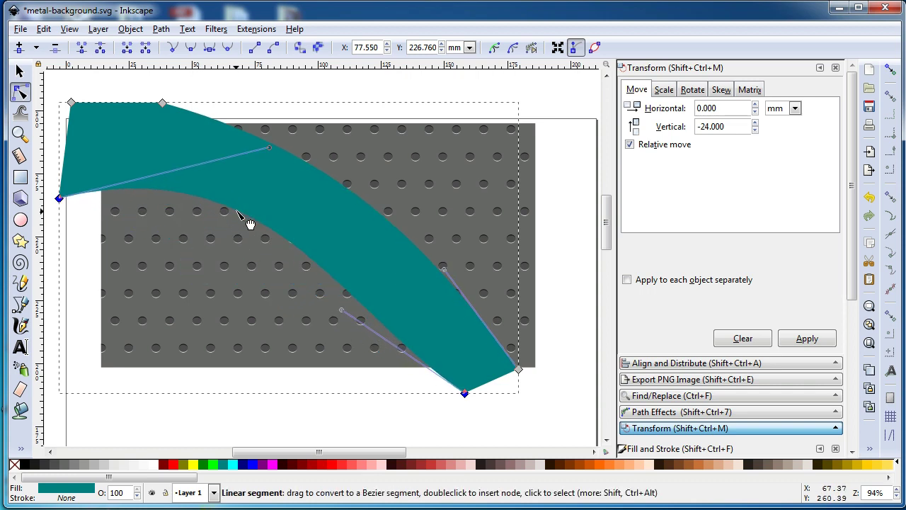
left_click_drag(465, 393, 481, 390)
left_click_drag(287, 145, 291, 161)
left_click_drag(360, 307, 468, 328)
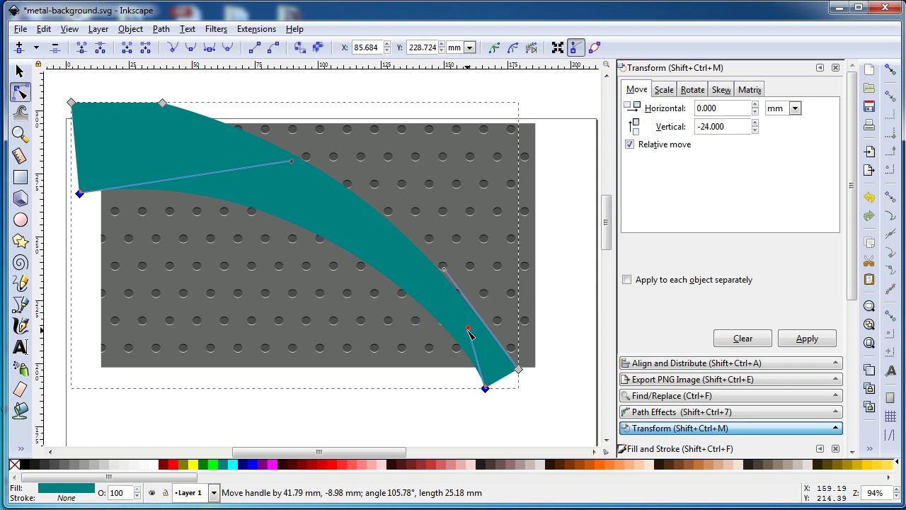
left_click_drag(444, 269, 449, 272)
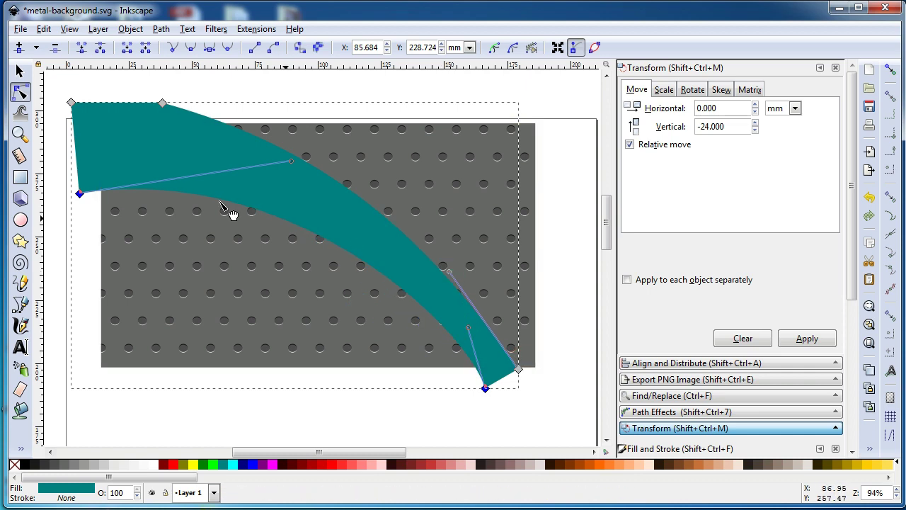
Pull the band's lower-right node down and right past the panel's bottom edge
key("s")
key("Escape")
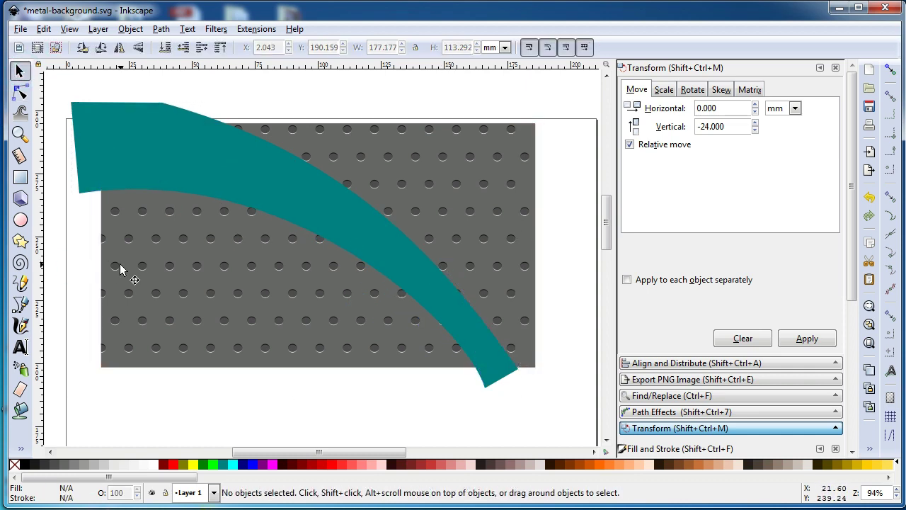
left_click(506, 374)
key("n")
left_click_drag(518, 369, 522, 375)
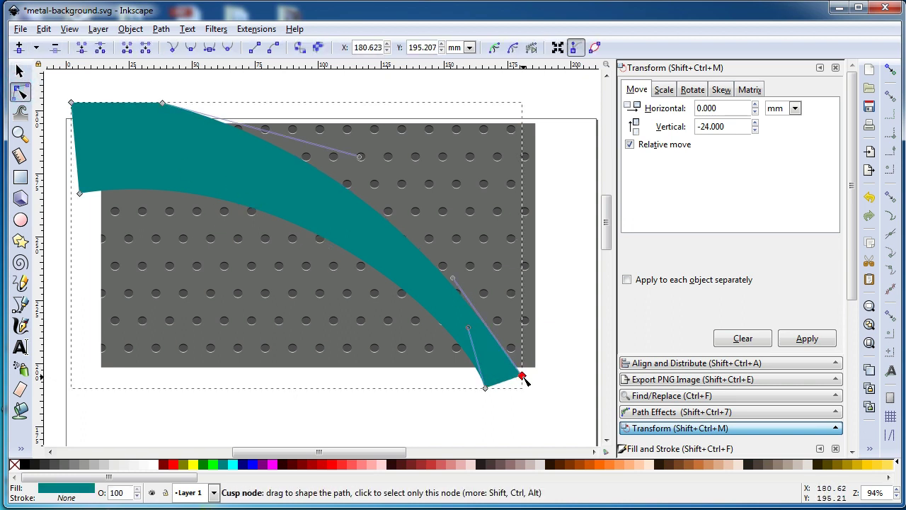
left_click(20, 71)
left_click(226, 92)
left_click(333, 220)
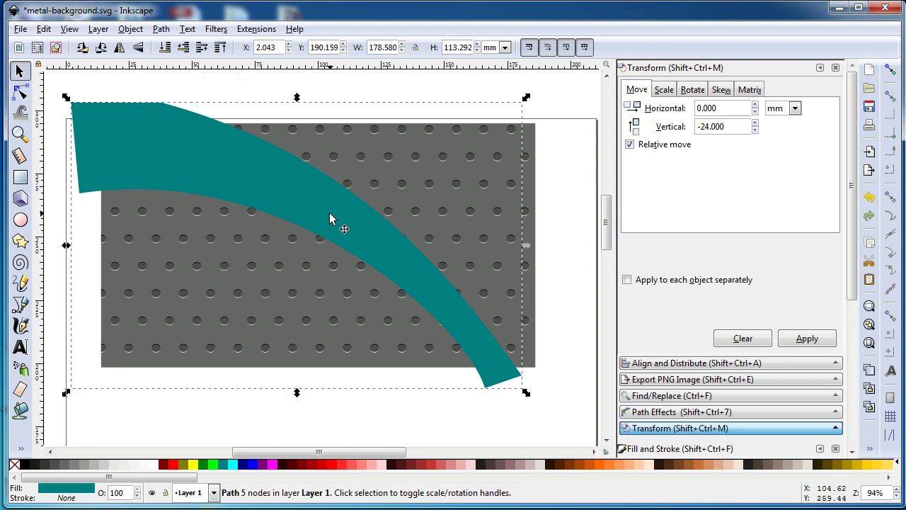
Duplicate the teal band and colour the copy navy blue
right_click(329, 212)
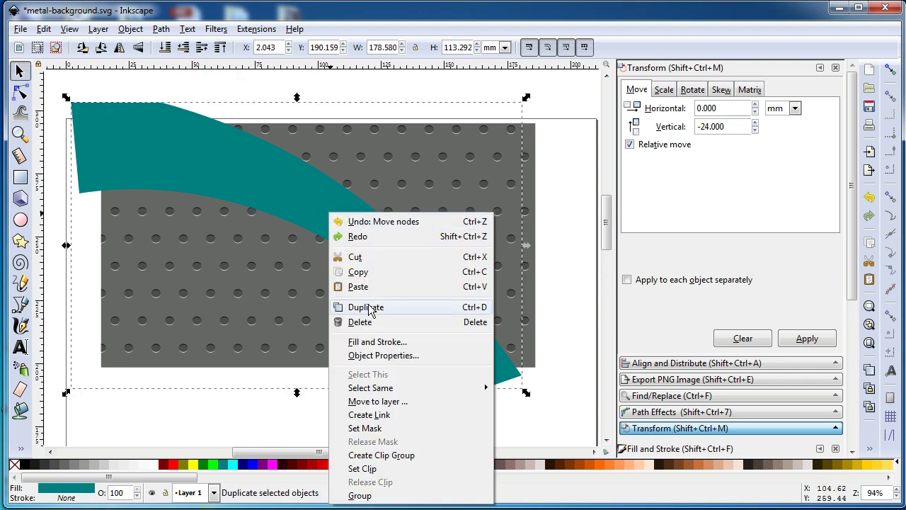
left_click(368, 306)
left_click(243, 465)
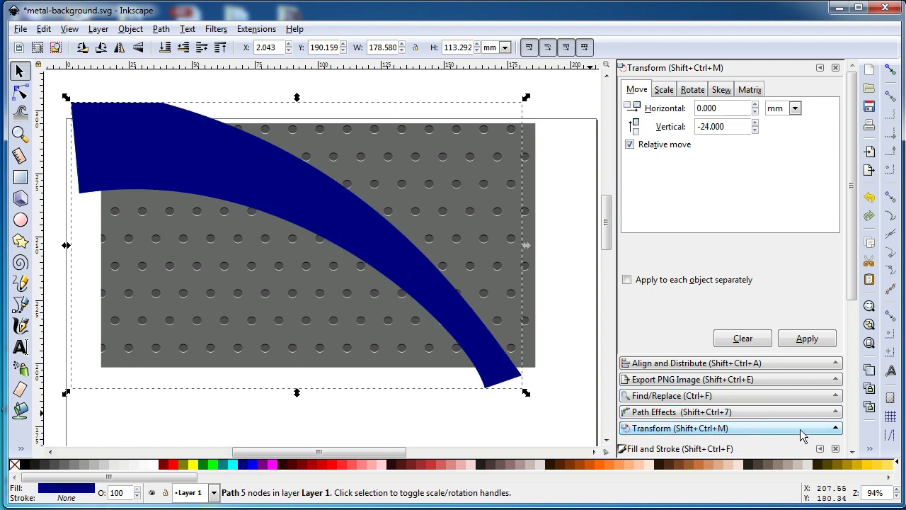
left_click_drag(853, 284, 854, 425)
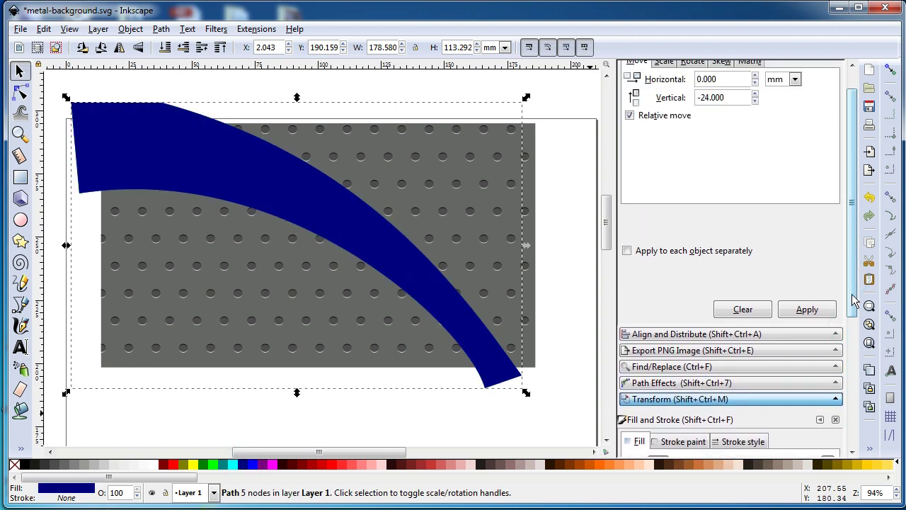
left_click_drag(854, 425, 853, 398)
Give the navy band a flat black stroke 4 mm wide
left_click(684, 273)
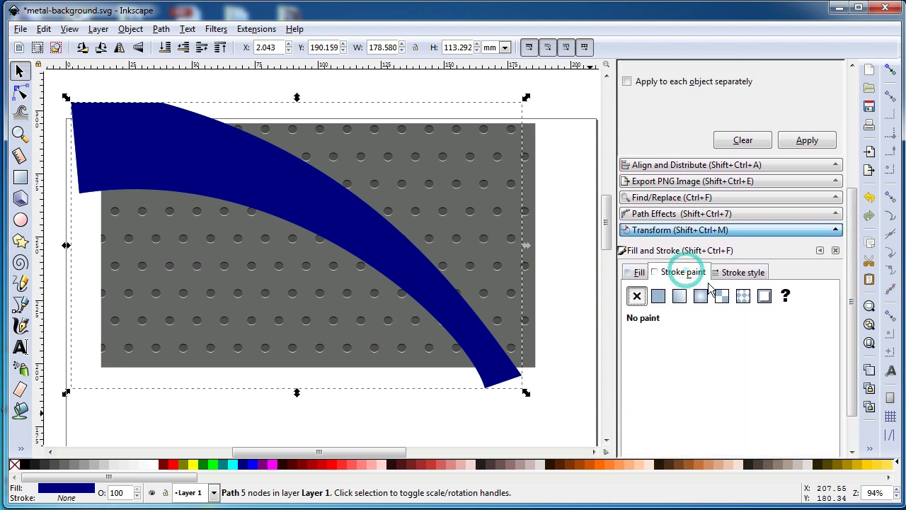
left_click(657, 296)
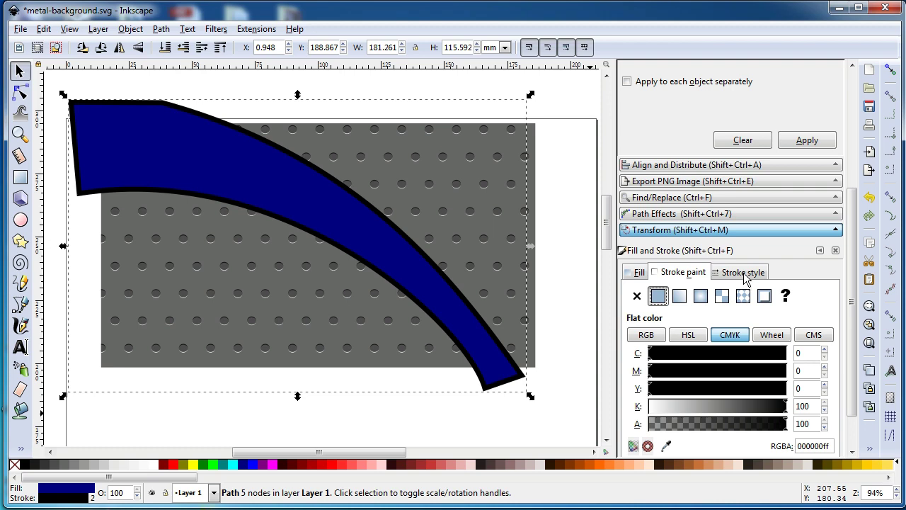
left_click(743, 272)
double_click(717, 293)
type("4")
key("Return")
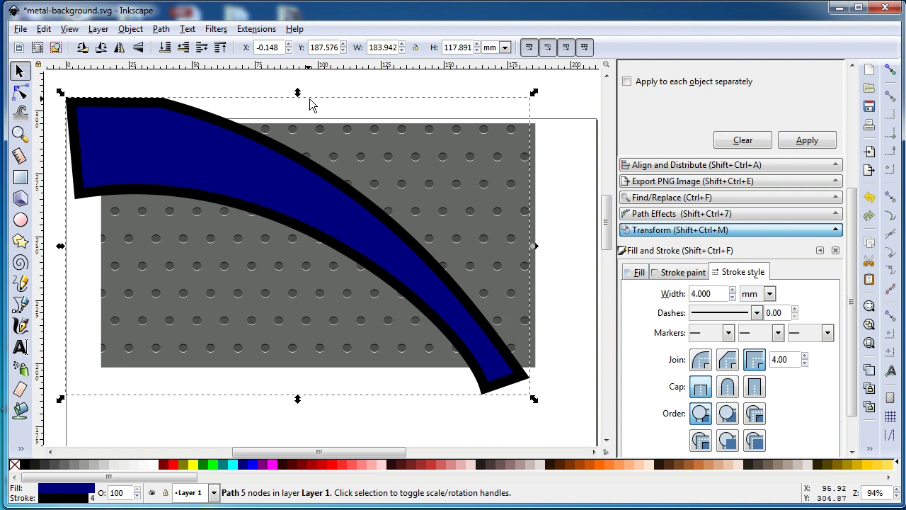
left_click(161, 28)
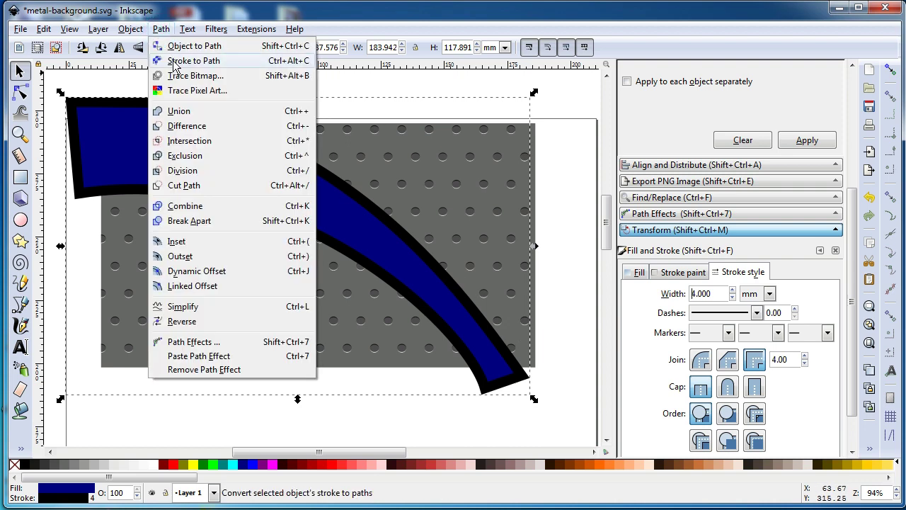
Convert the black outline to its own path and apply a Difference with the panel rectangle
left_click(173, 60)
left_click(562, 285)
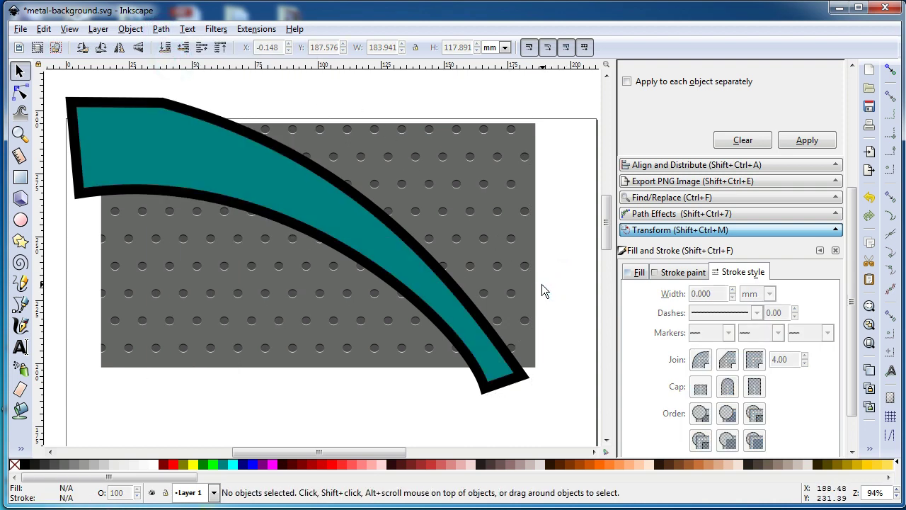
left_click(534, 365)
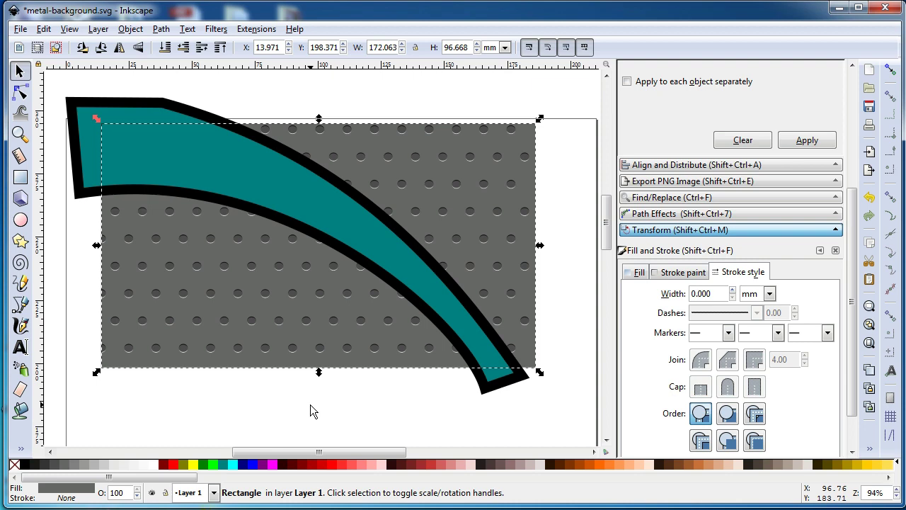
key("ctrl+z")
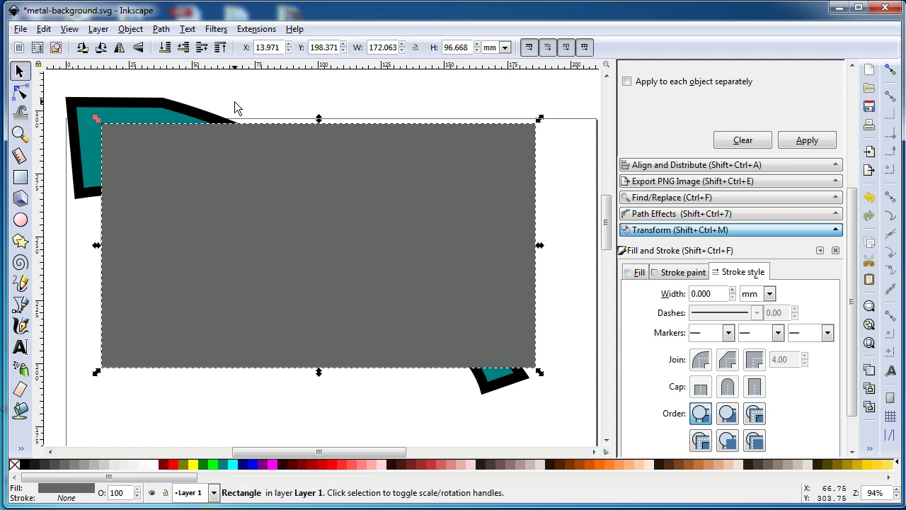
key("shift")
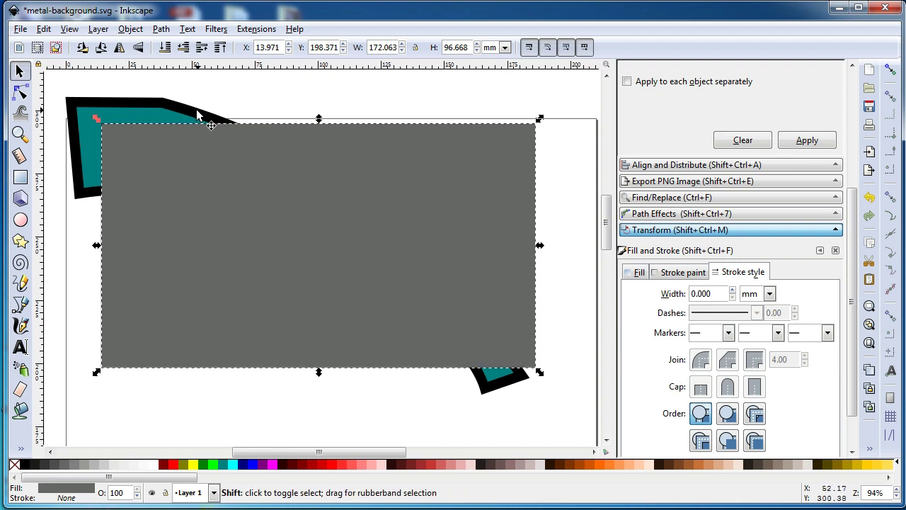
left_click(210, 112, "shift")
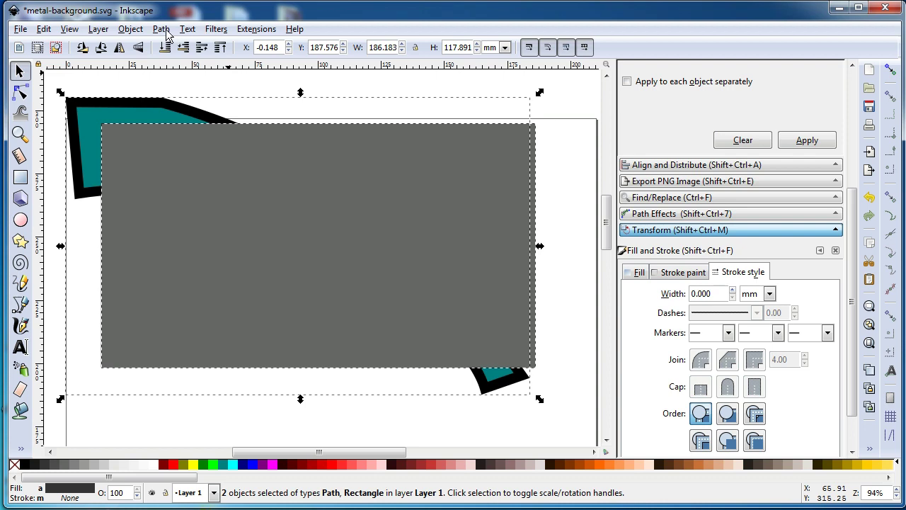
left_click(167, 35)
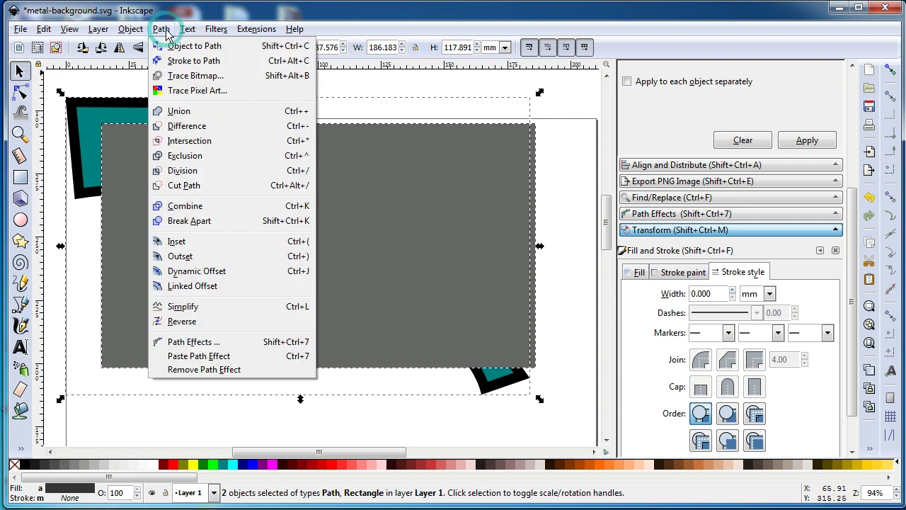
left_click(186, 128)
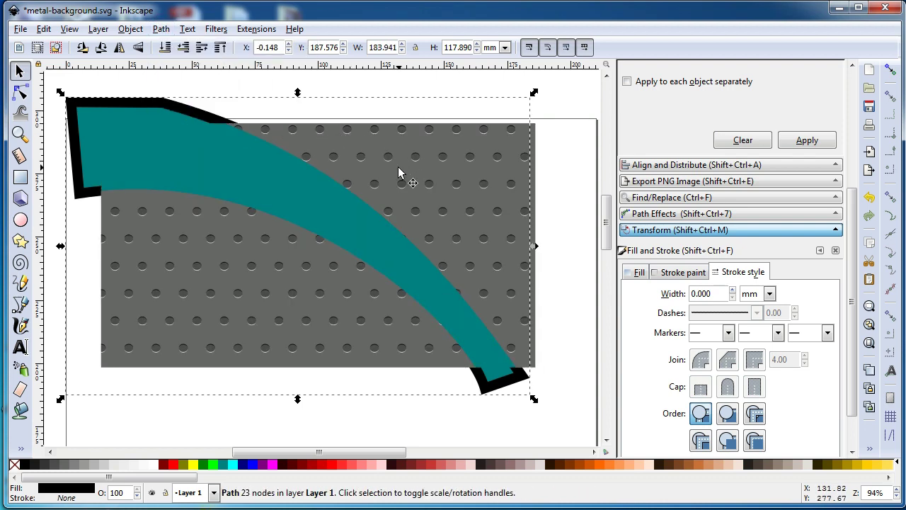
Intersect the outline shape with the grey panel rectangle so only the part inside remains
left_click(402, 419)
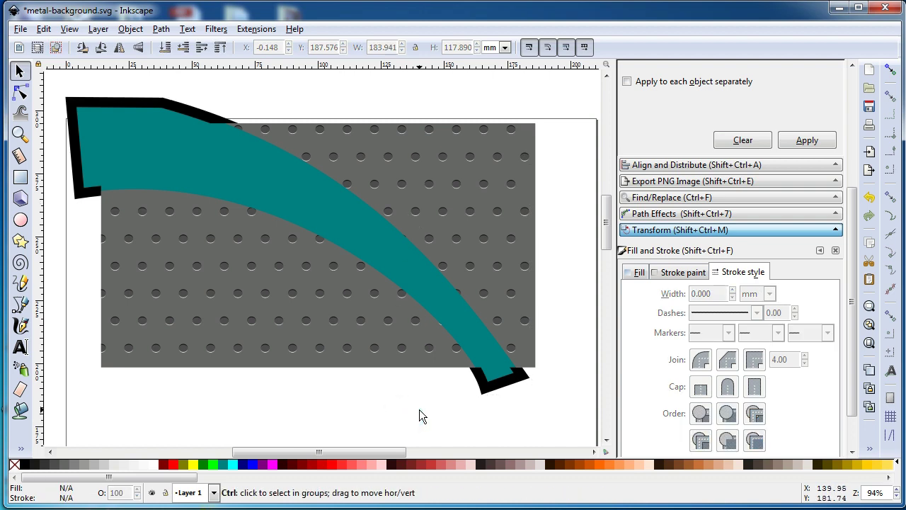
left_click(384, 276)
left_click(188, 108, "shift")
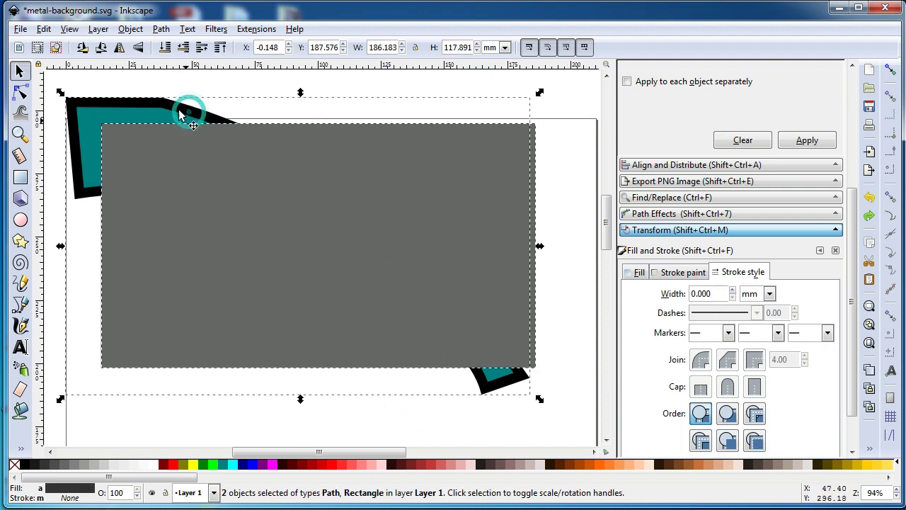
left_click(161, 30)
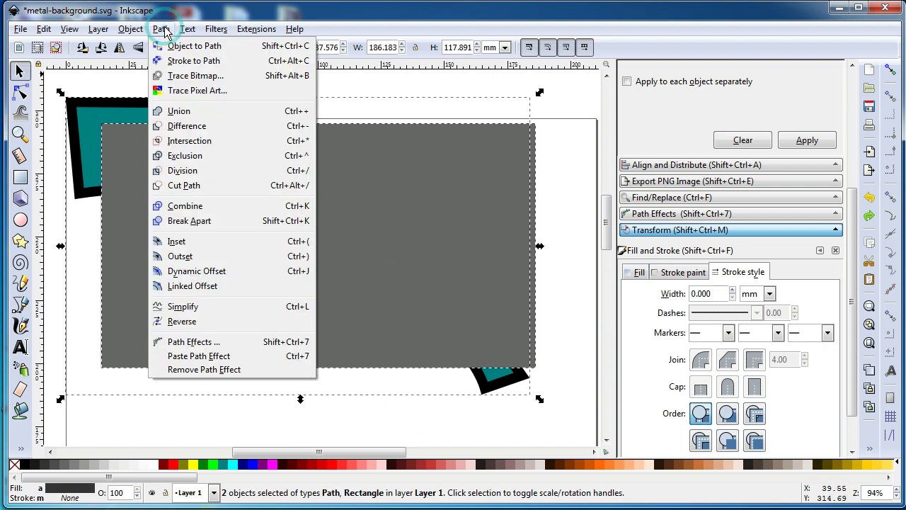
left_click(231, 142)
Trim the teal band to the raised panel rectangle with Intersection and save metal-background.svg
left_click(331, 93)
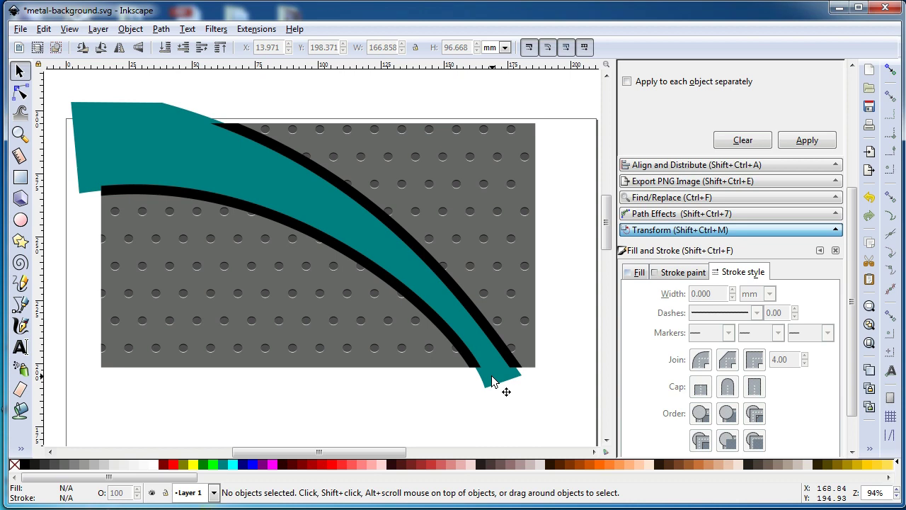
left_click(533, 365)
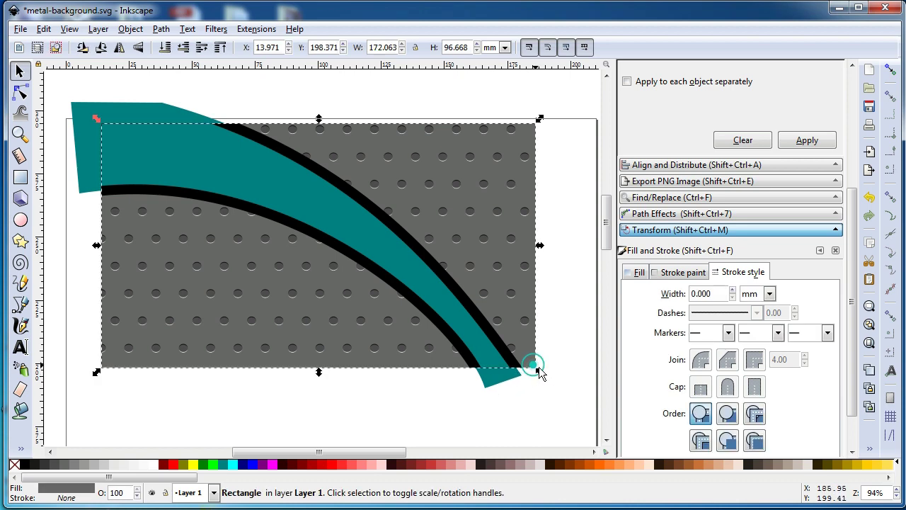
key("Home")
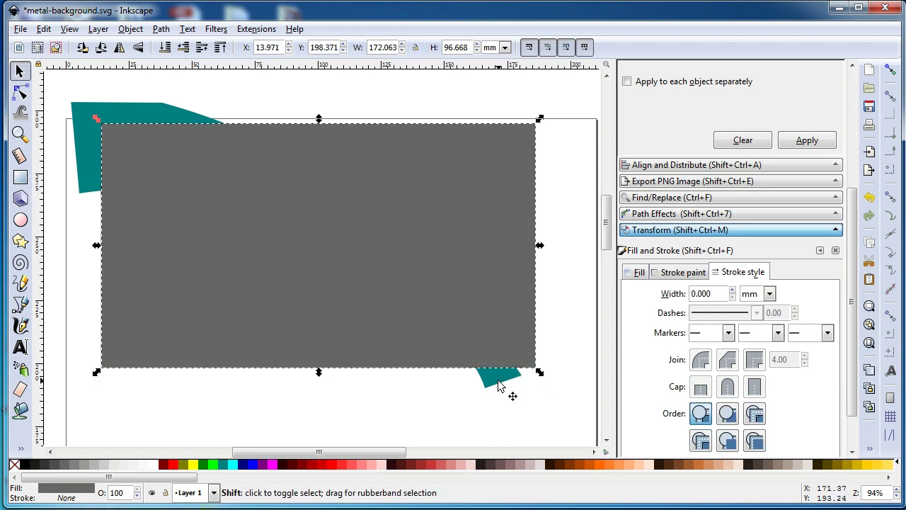
left_click(497, 379, "shift")
left_click(161, 29)
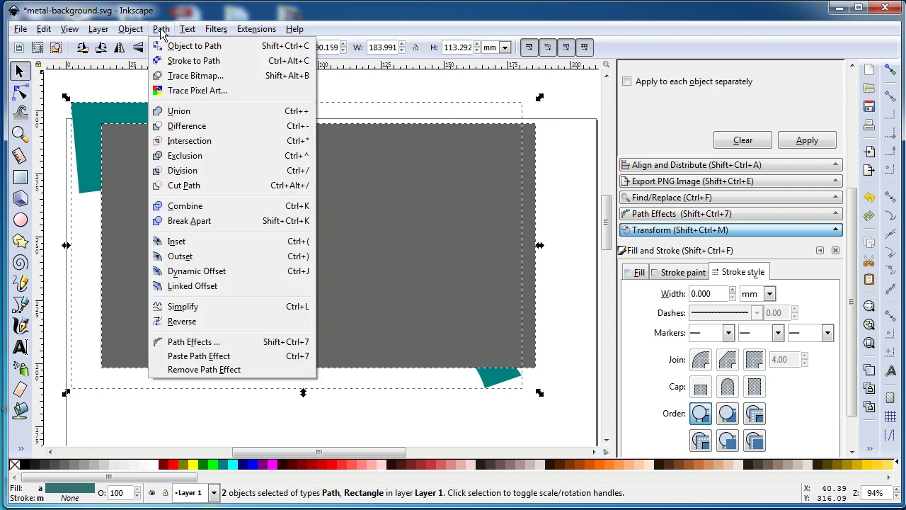
left_click(502, 383, "shift")
left_click(161, 29)
left_click(267, 142)
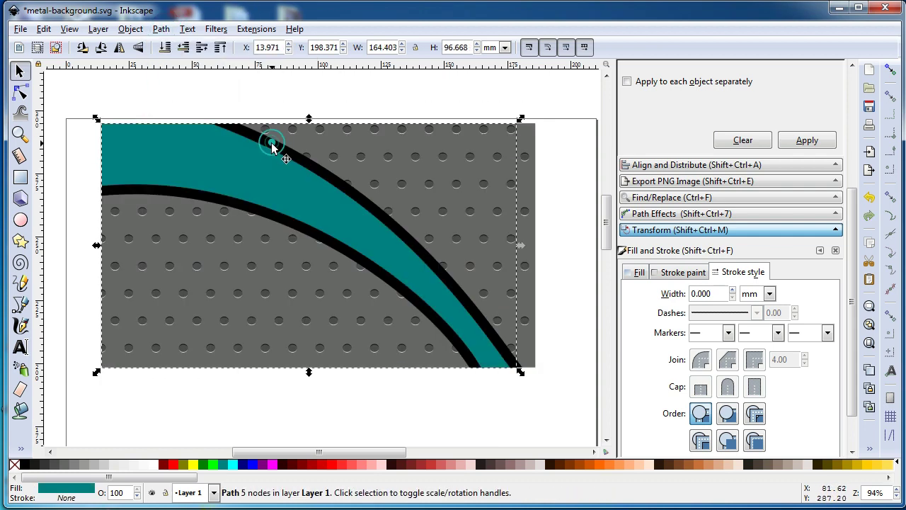
left_click(293, 104)
key("ctrl+s")
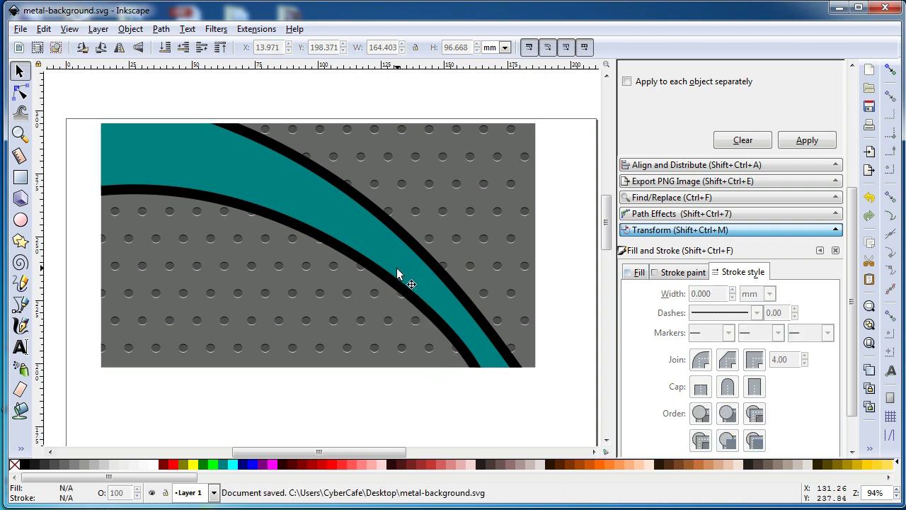
Select the clipped edge stripes and try fill types, settling back on flat black
left_click(357, 257)
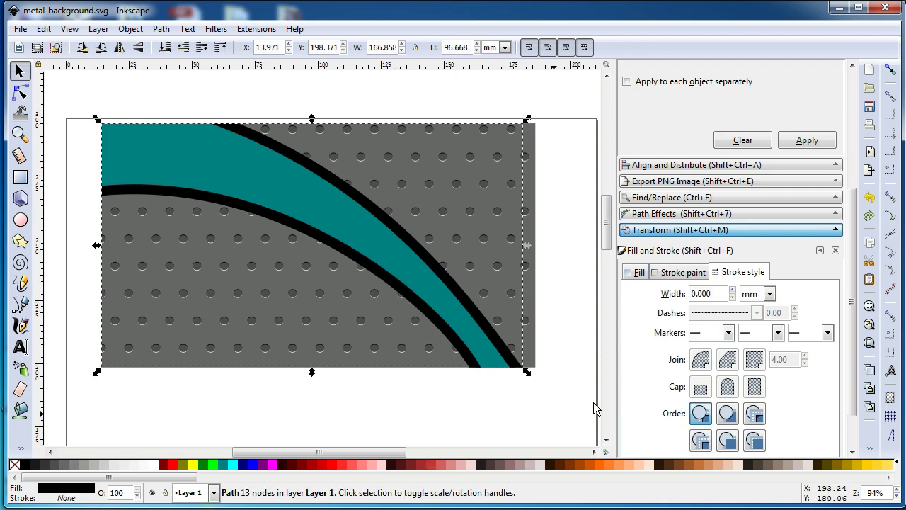
scroll(853, 216, "down", 2)
scroll(779, 217, "up", 2)
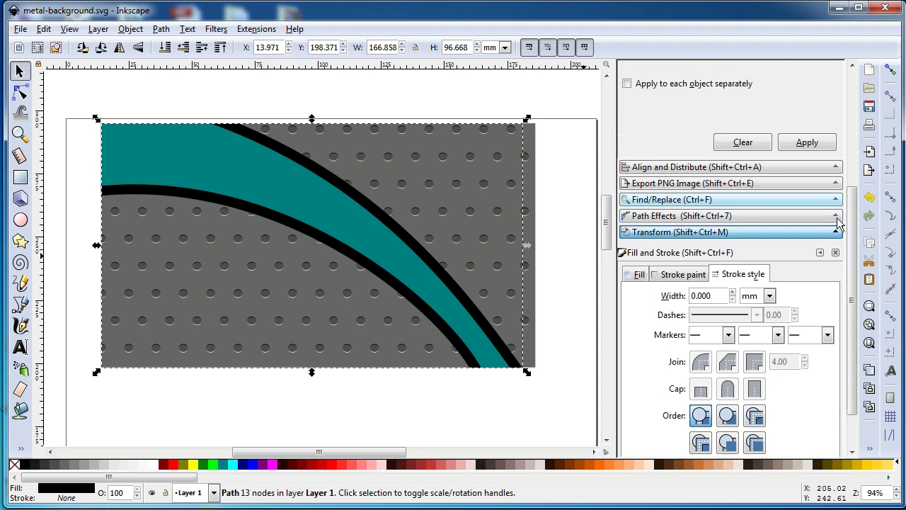
scroll(844, 234, "down", 1)
scroll(843, 233, "down", 1)
left_click(640, 222)
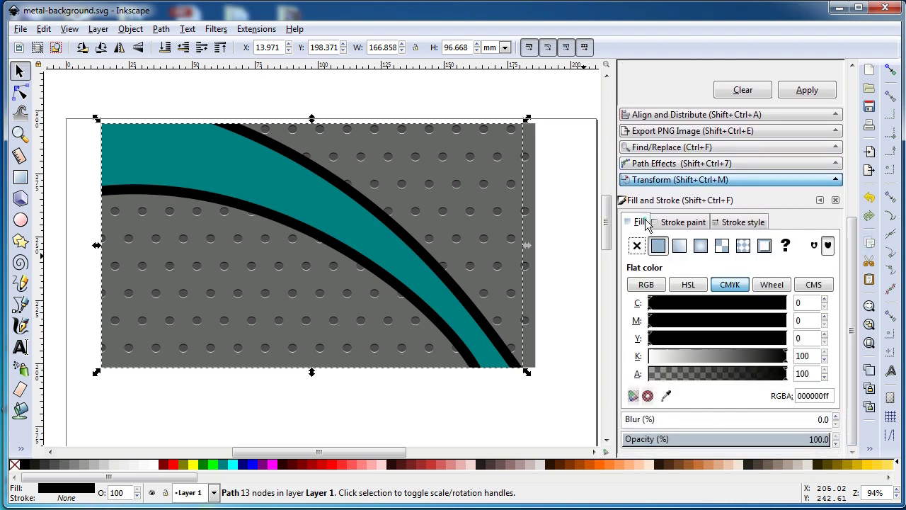
left_click(678, 245)
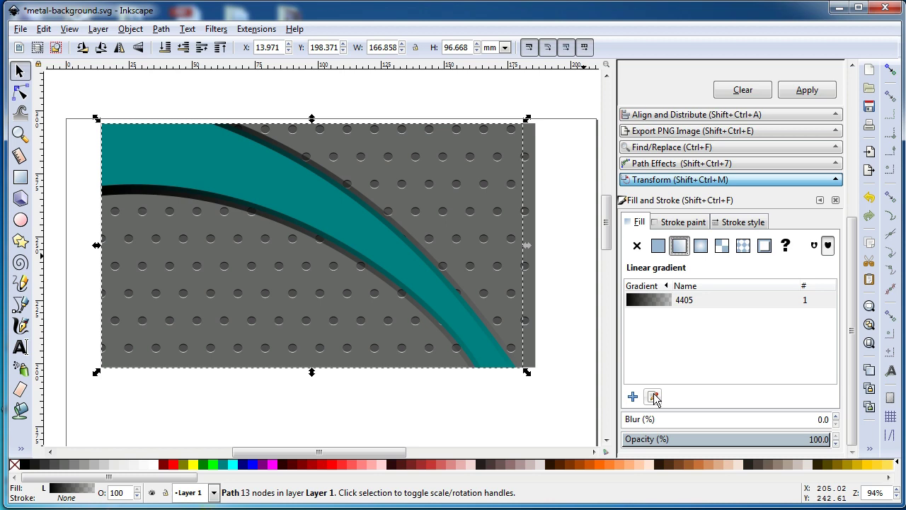
left_click(637, 245)
left_click(658, 245)
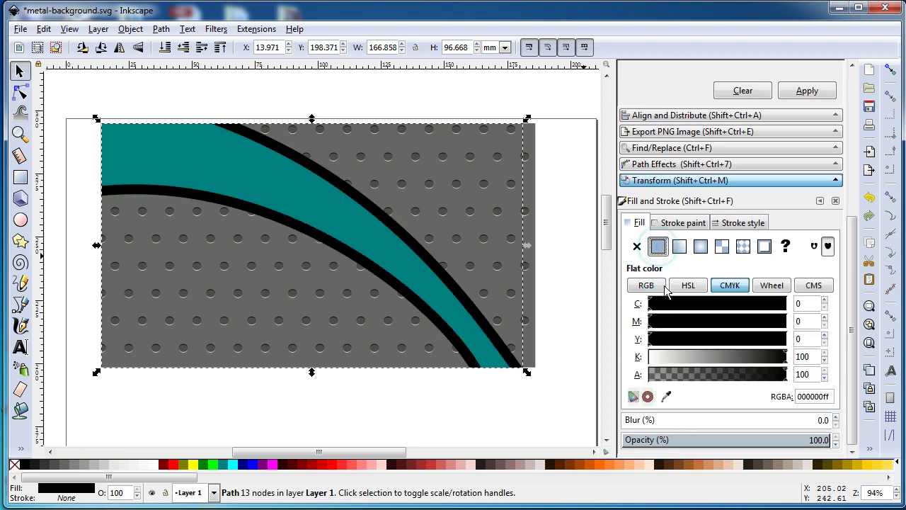
Give the stripes a diagonal linear gradient with opaque ends and a 50% gray middle stop
left_click(651, 396)
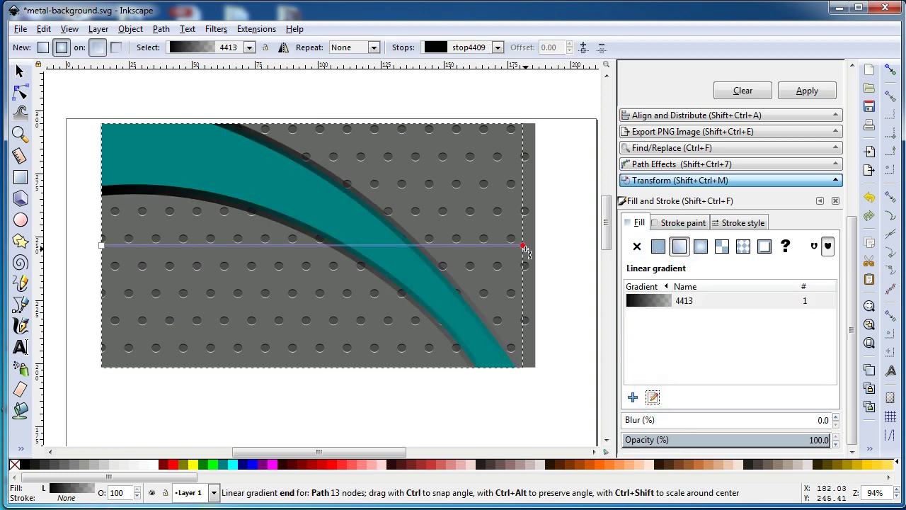
left_click_drag(524, 247, 515, 365)
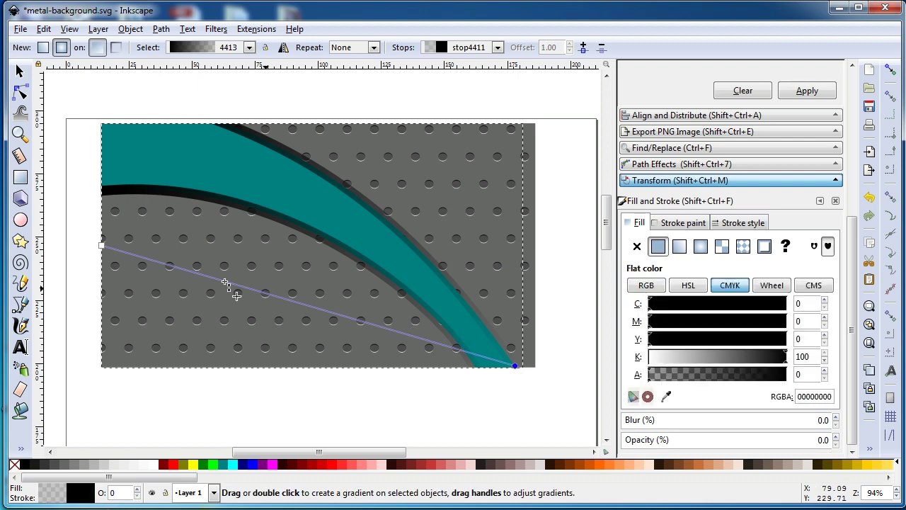
left_click_drag(101, 246, 103, 160)
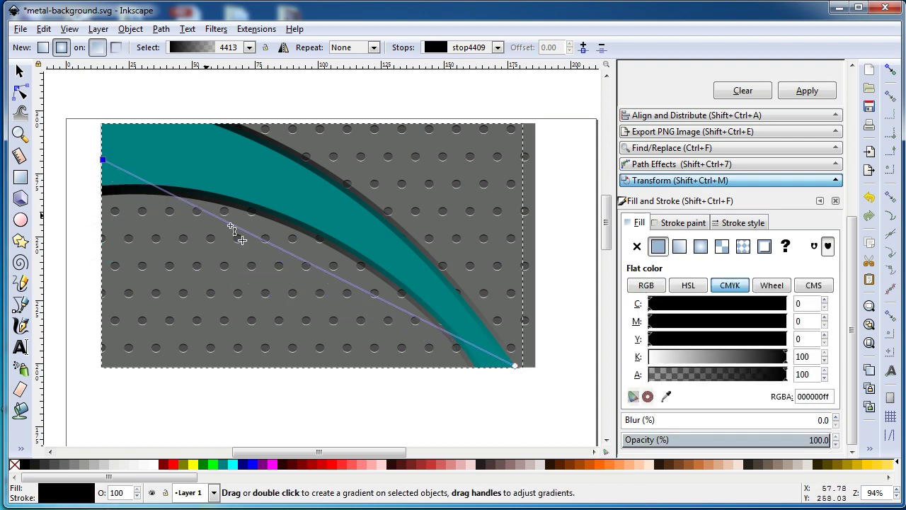
double_click(269, 243)
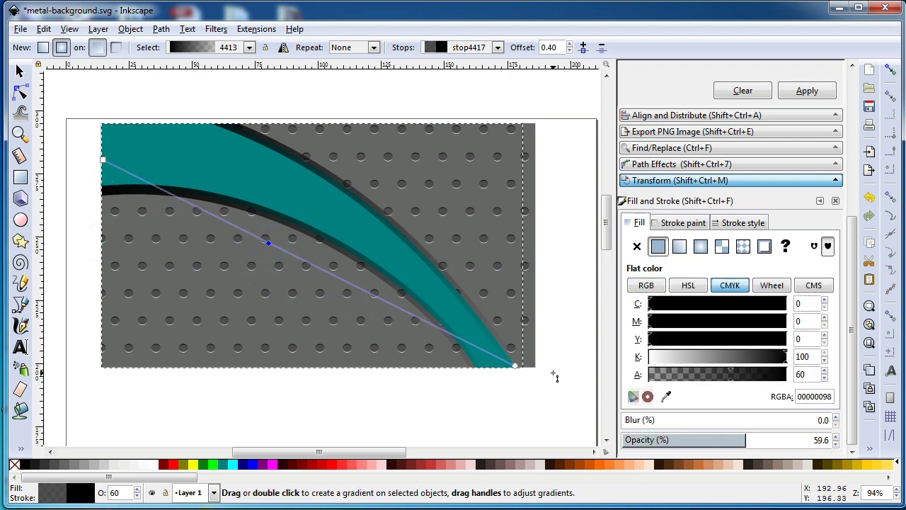
left_click(515, 366)
left_click_drag(656, 438, 837, 442)
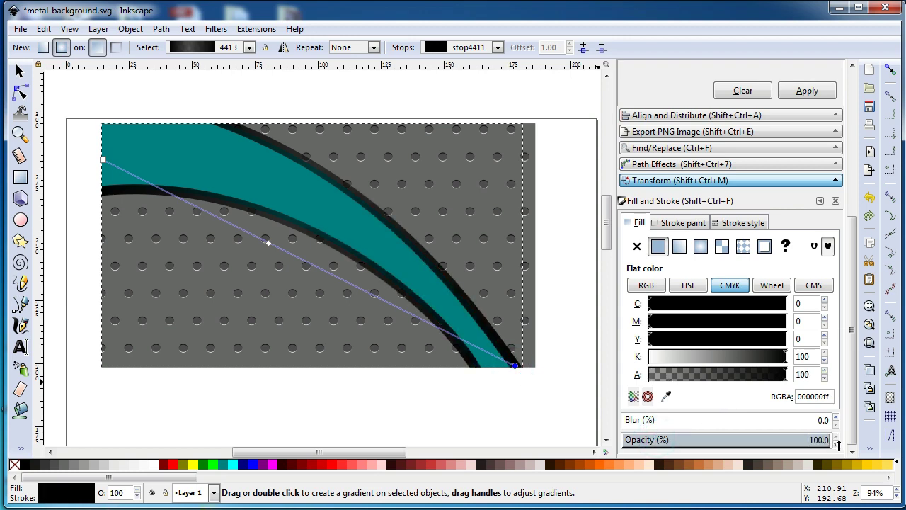
left_click(268, 244)
left_click(770, 442)
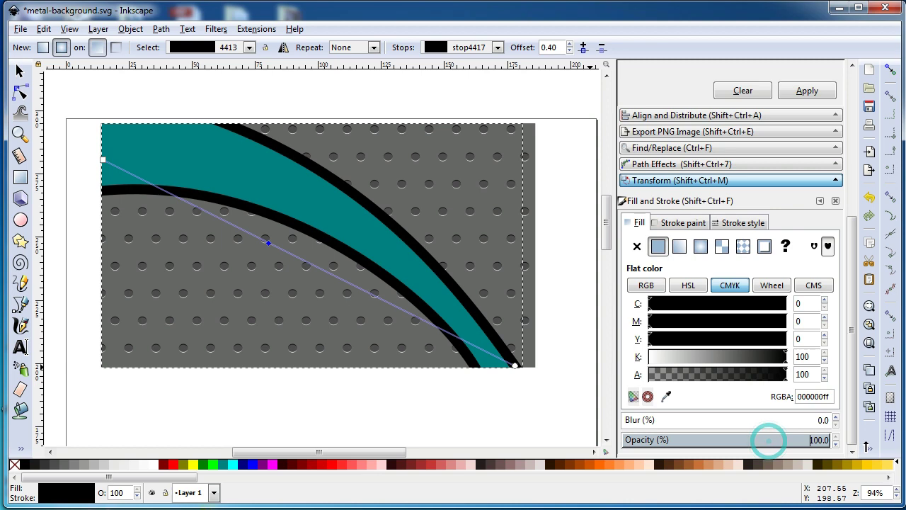
left_click(71, 465)
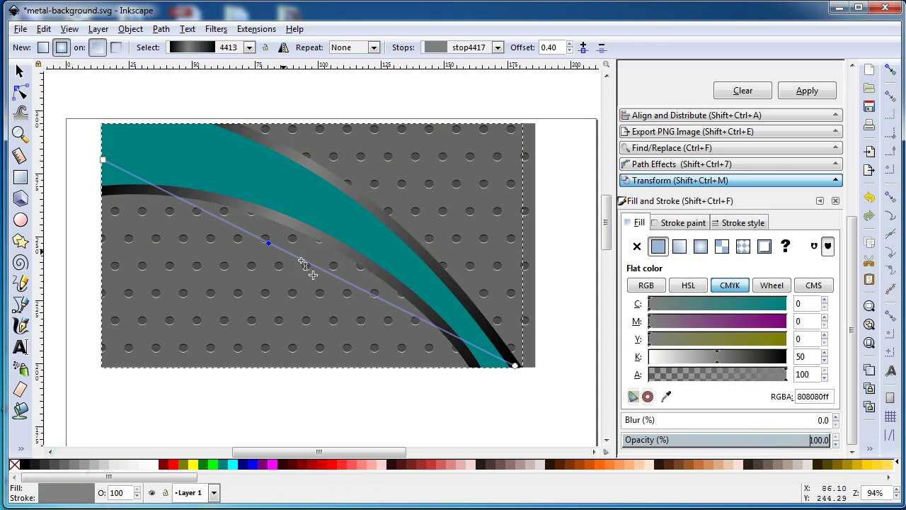
left_click_drag(265, 245, 297, 258)
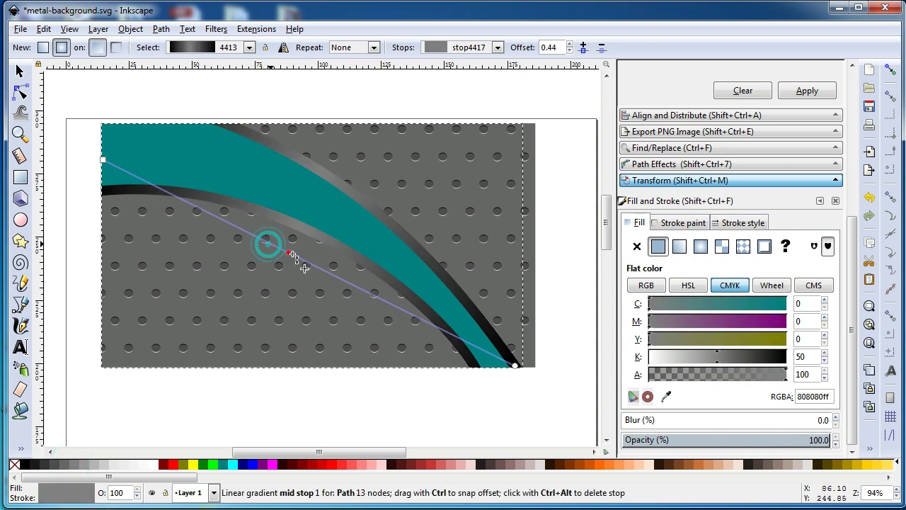
Add stops near both gradient ends, coloring the end 80% gray and the start 70% gray
double_click(187, 202)
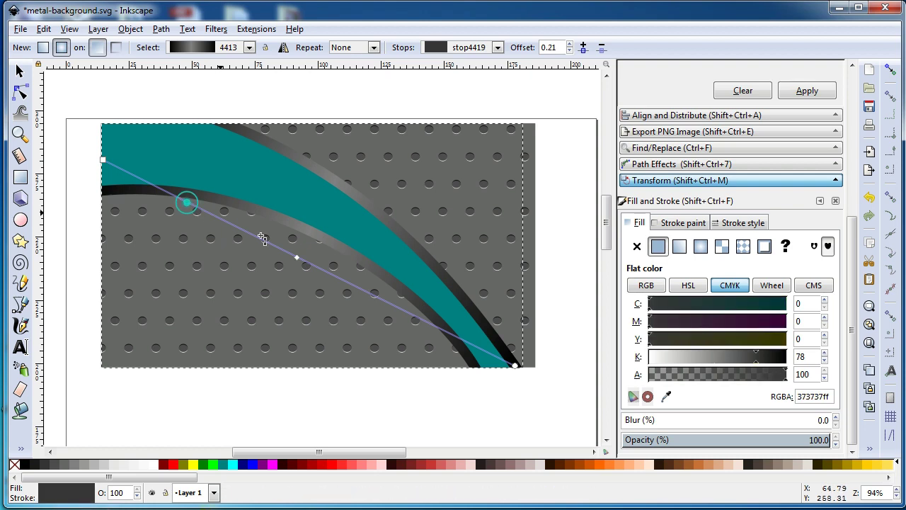
double_click(400, 309)
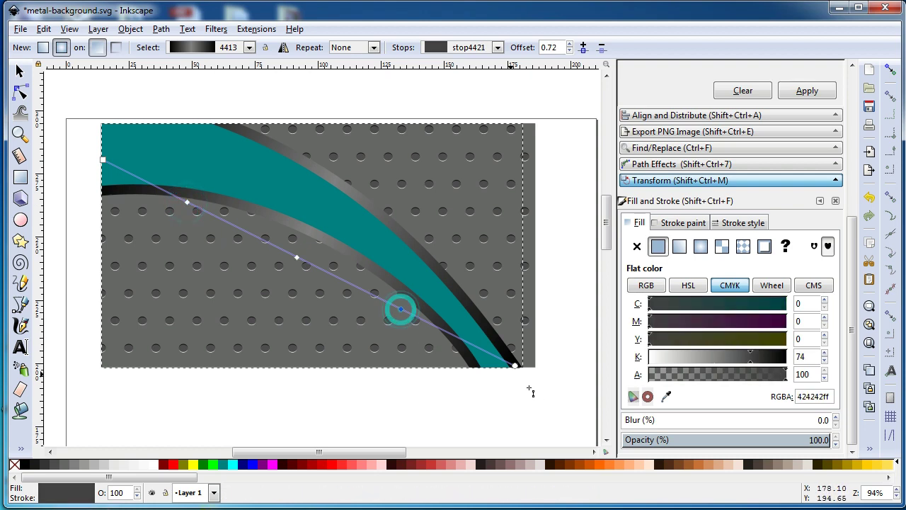
left_click(514, 365)
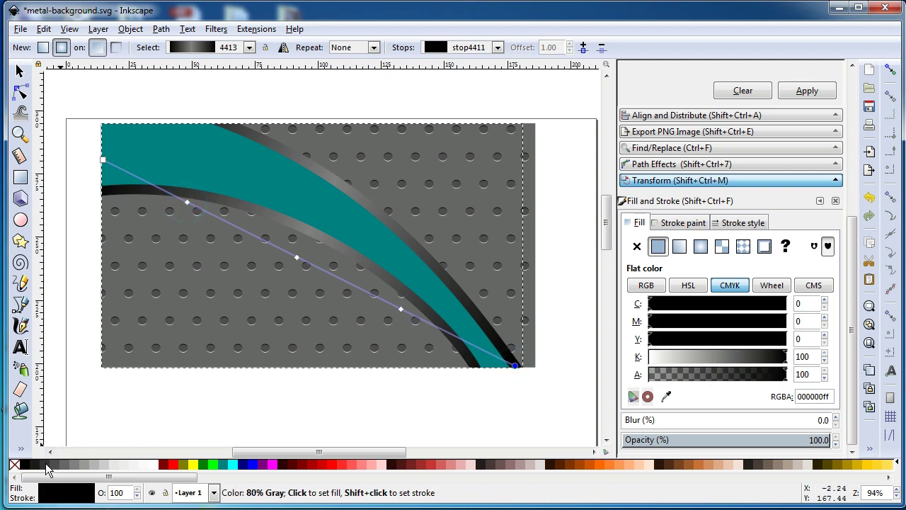
left_click(44, 464)
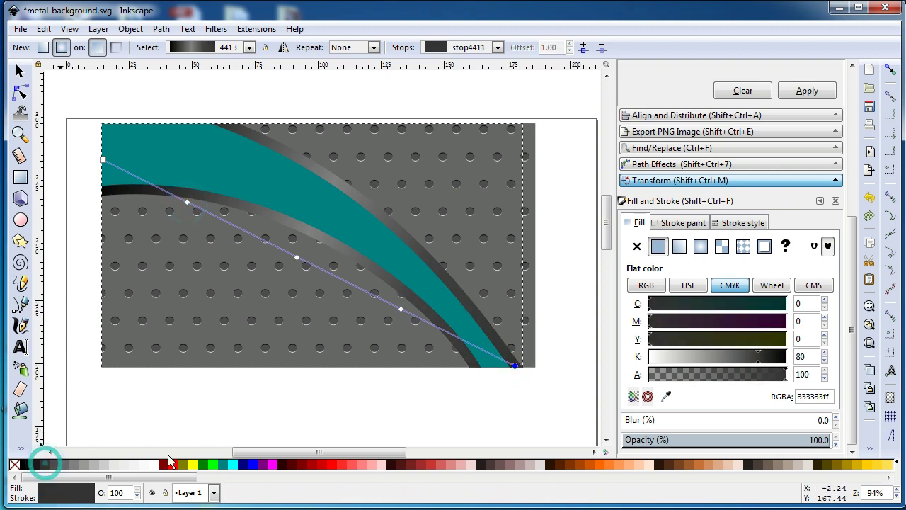
left_click(102, 159)
left_click(52, 464)
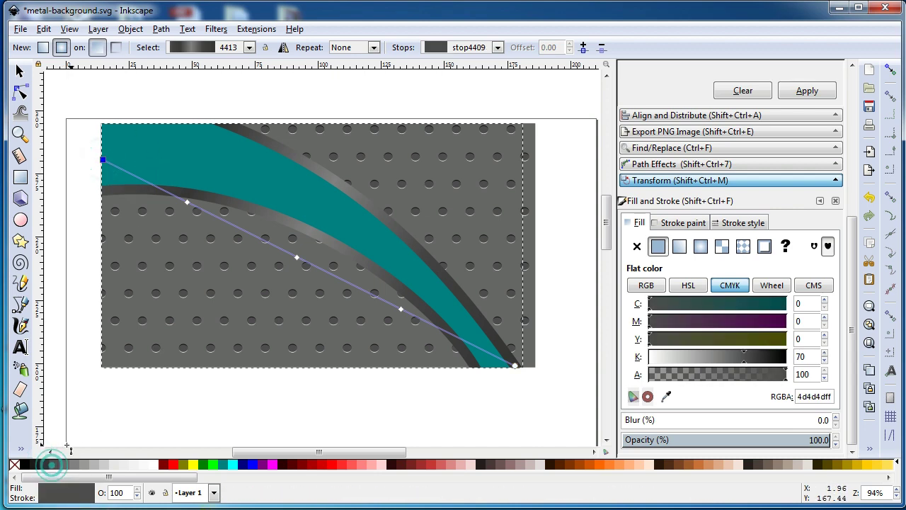
Add four more stops at 20%, 10%, 30% and 30% gray for a chrome look
double_click(149, 184)
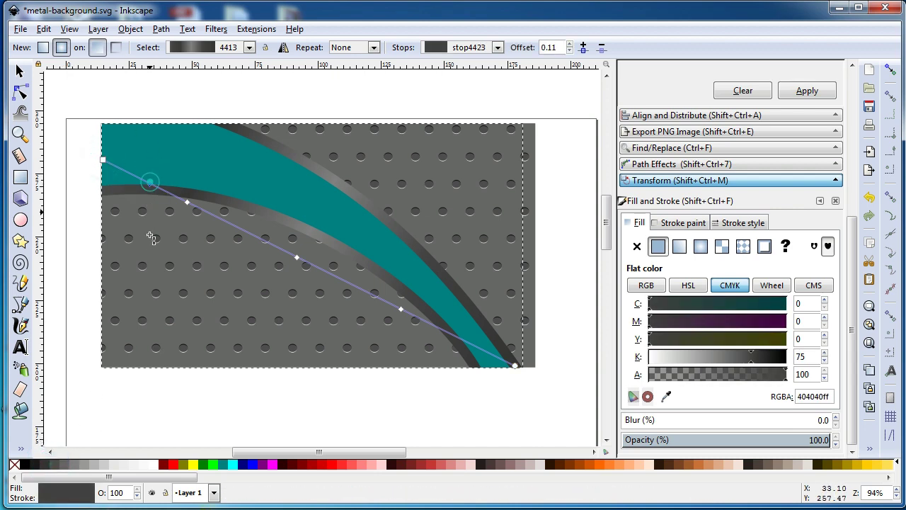
left_click(95, 465)
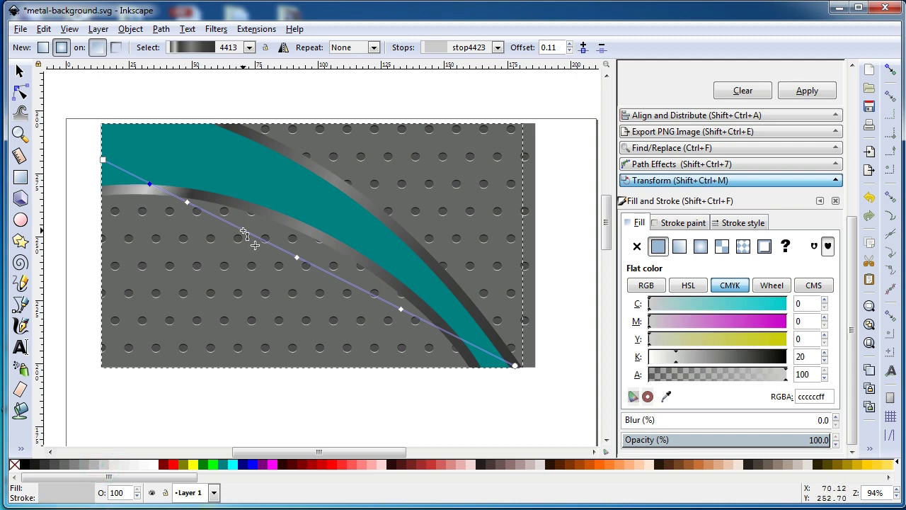
double_click(243, 230)
left_click(114, 465)
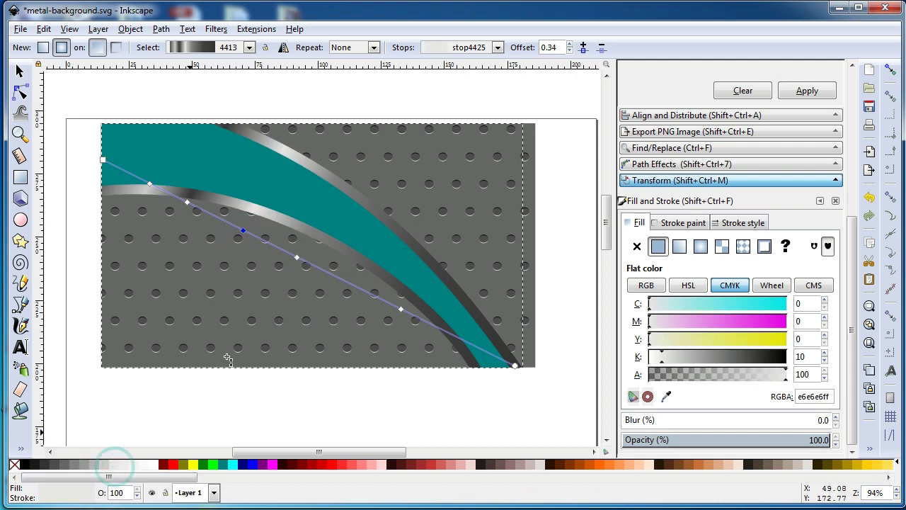
double_click(355, 287)
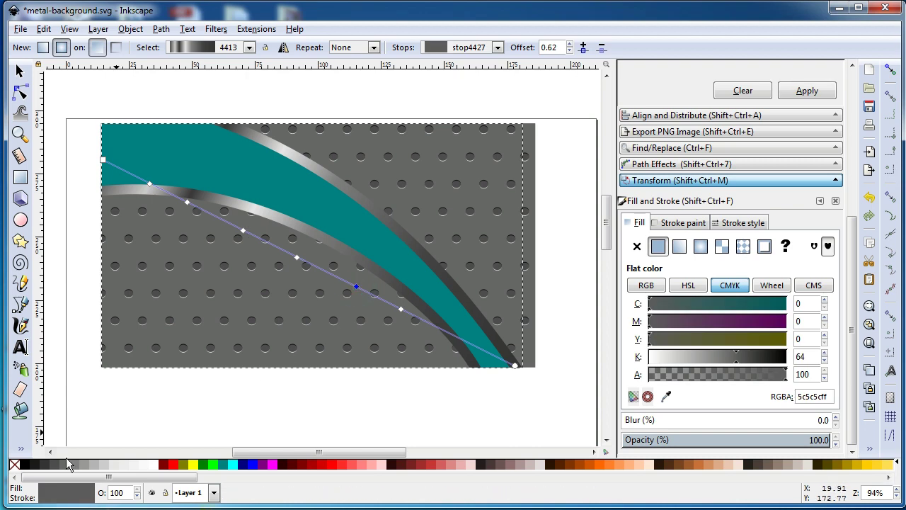
left_click(91, 464)
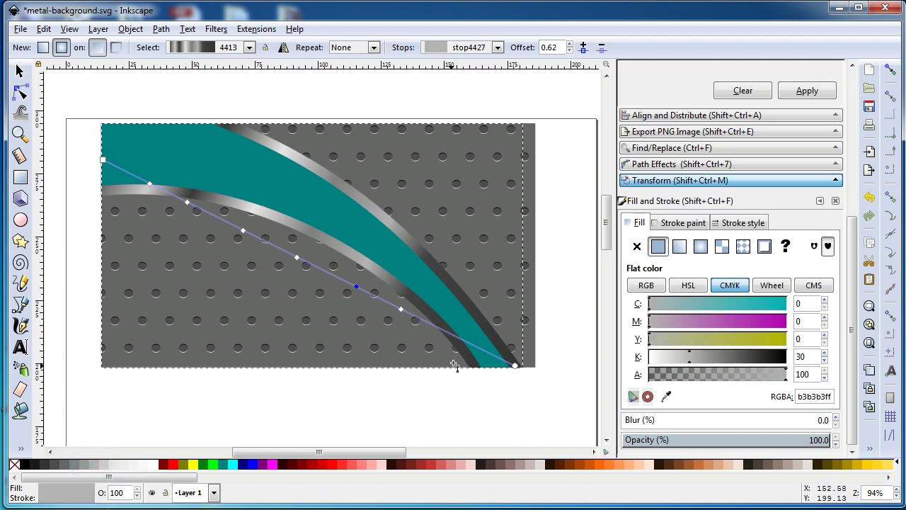
double_click(464, 343)
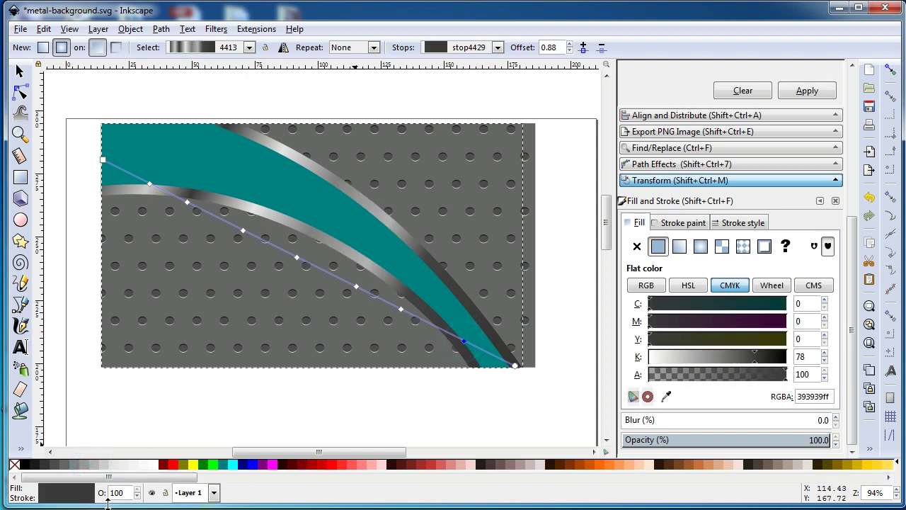
left_click(97, 464)
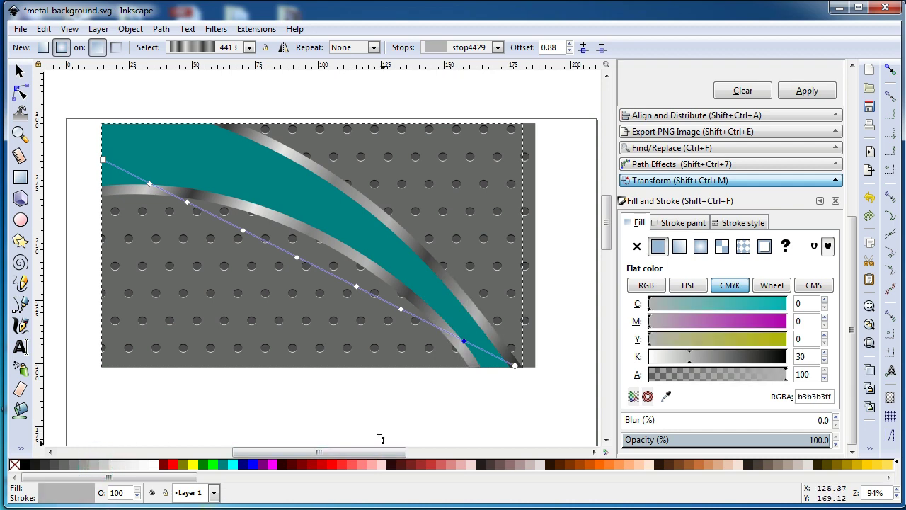
left_click(513, 366)
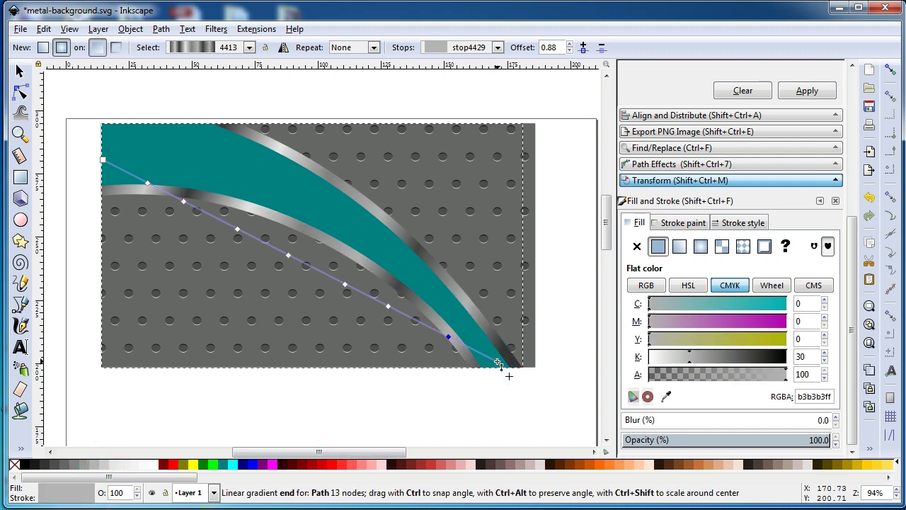
left_click(20, 70)
left_click(196, 97)
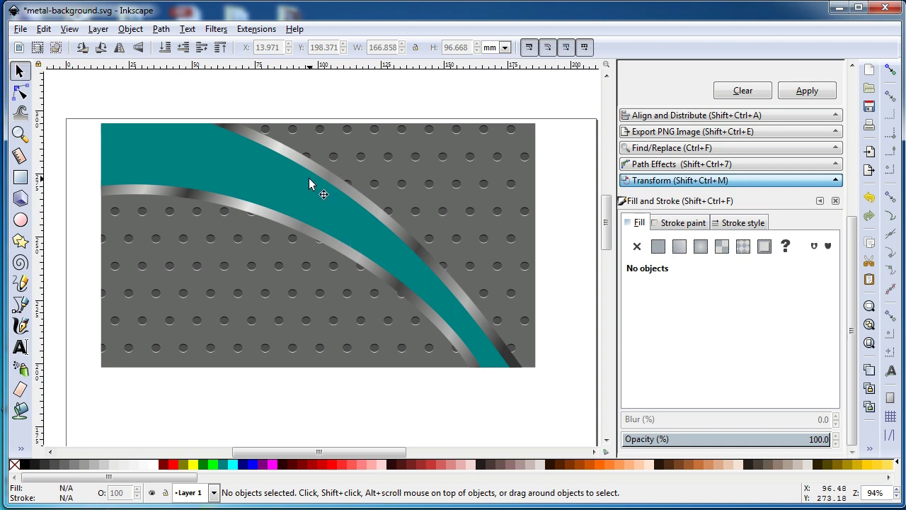
Outset the teal band and drag its top, middle, bottom and left nodes into a wider curve
left_click(259, 174)
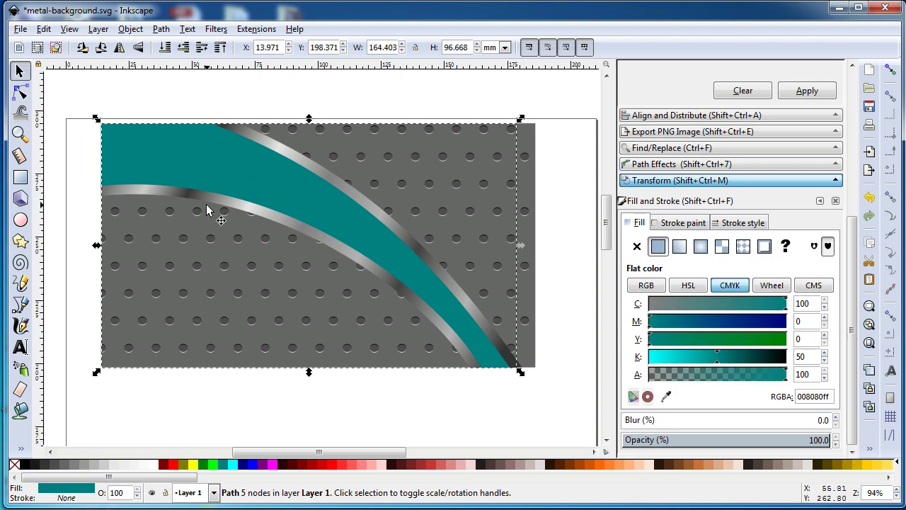
key("ctrl+z")
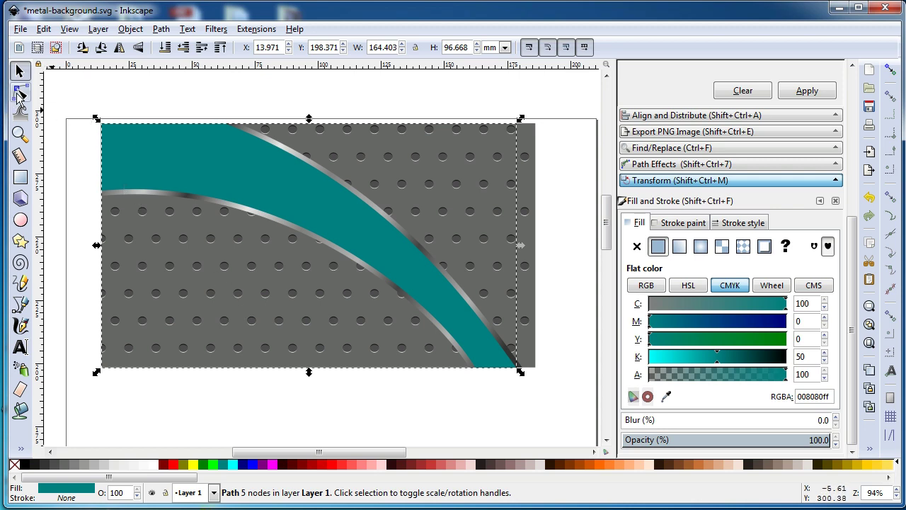
left_click(20, 94)
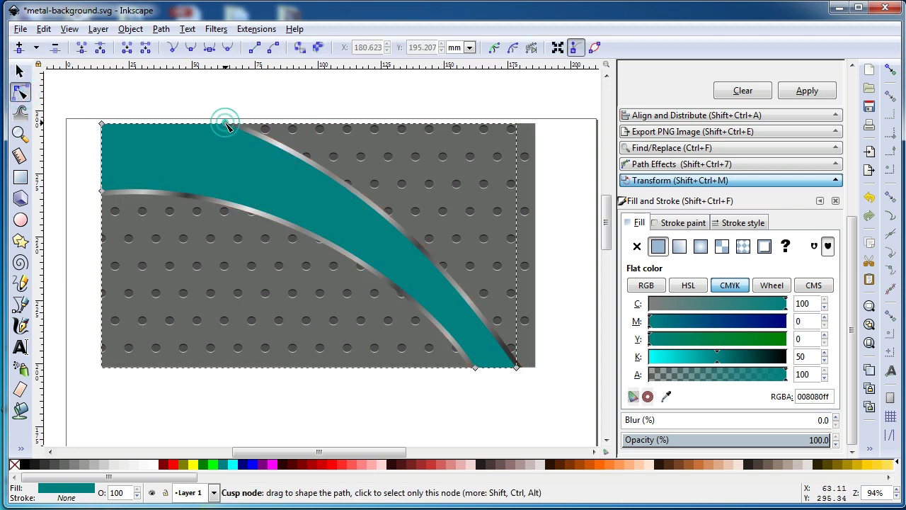
left_click_drag(228, 126, 255, 125)
left_click_drag(407, 187, 399, 183)
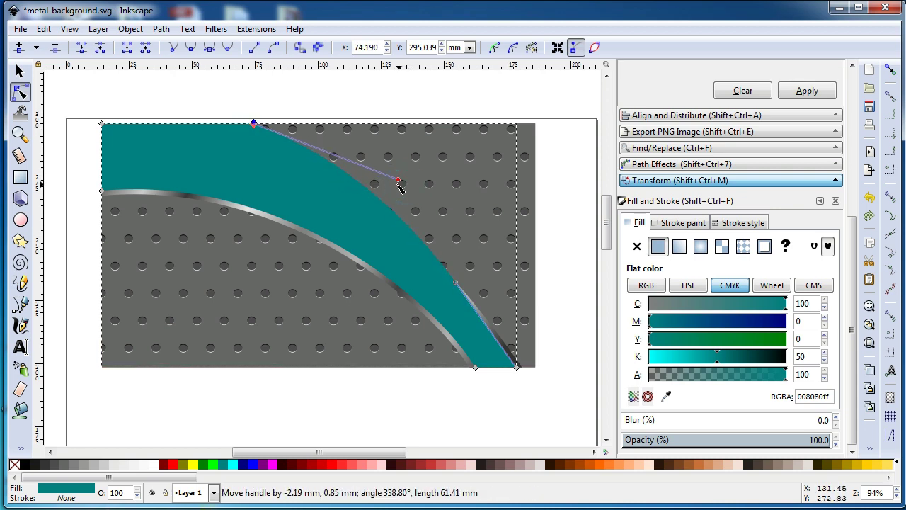
left_click_drag(457, 282, 467, 282)
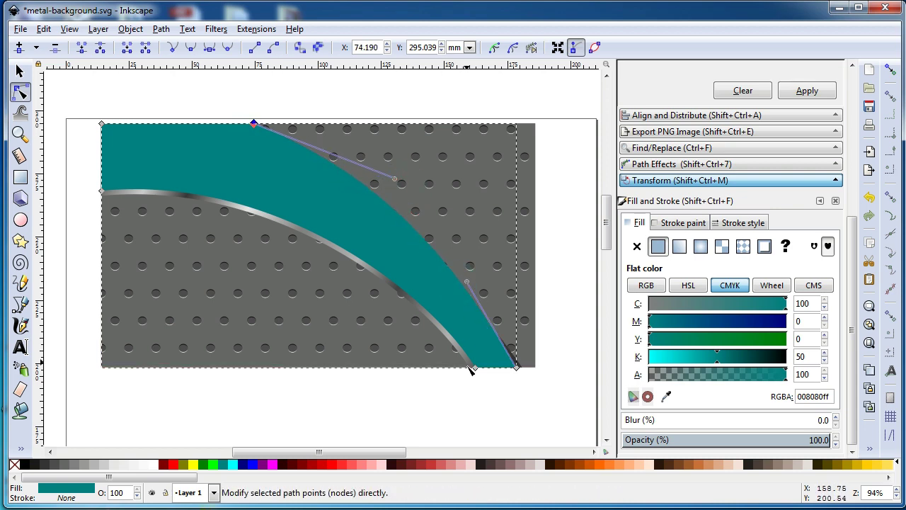
mouse_move(474, 367)
left_mouse_down()
mouse_move(465, 368)
mouse_move(422, 302)
left_mouse_up()
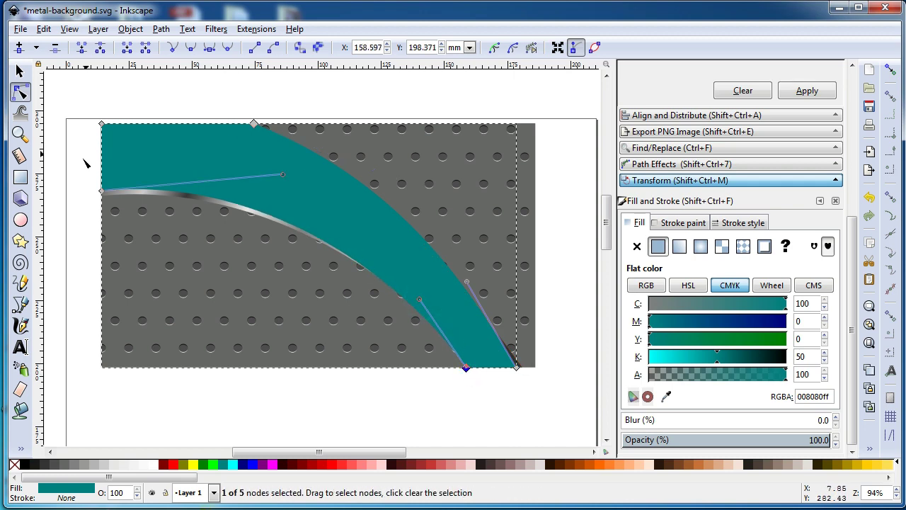
left_click_drag(101, 192, 101, 200)
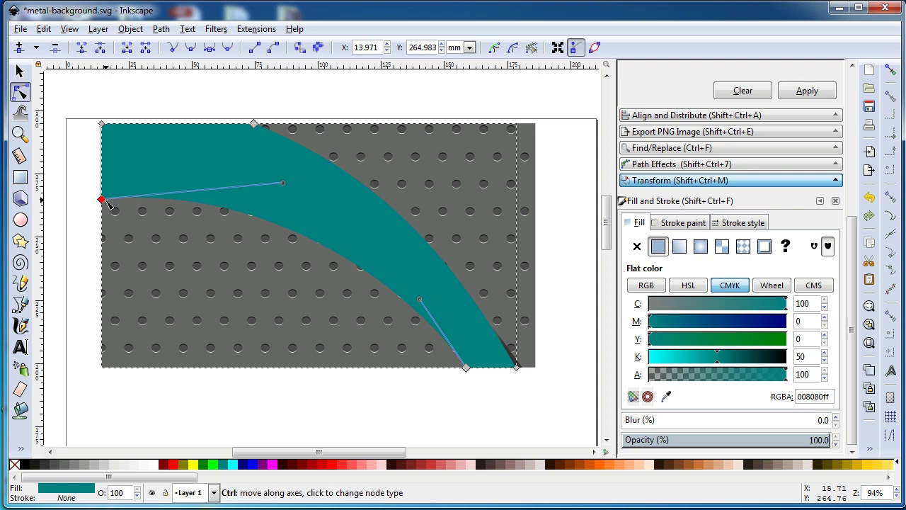
left_click(20, 71)
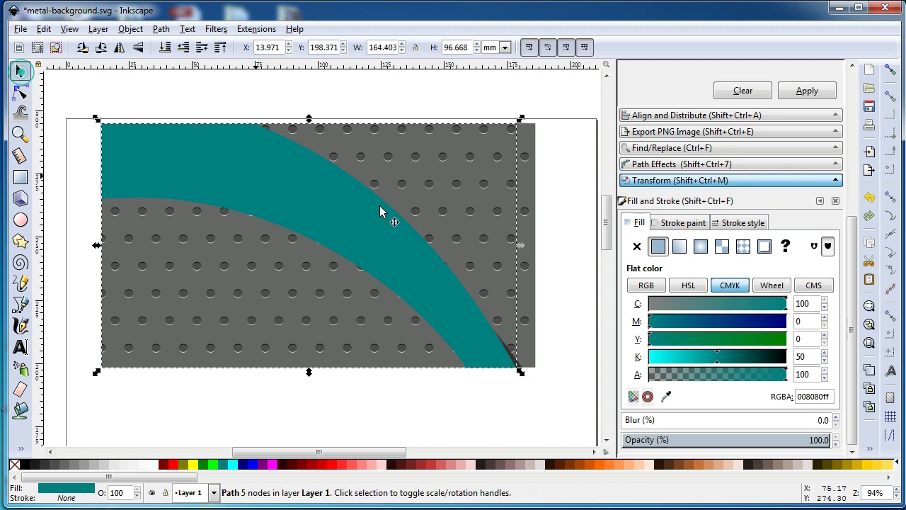
Send the perforated gray panel to the bottom, behind the curves
left_click(523, 209, "shift")
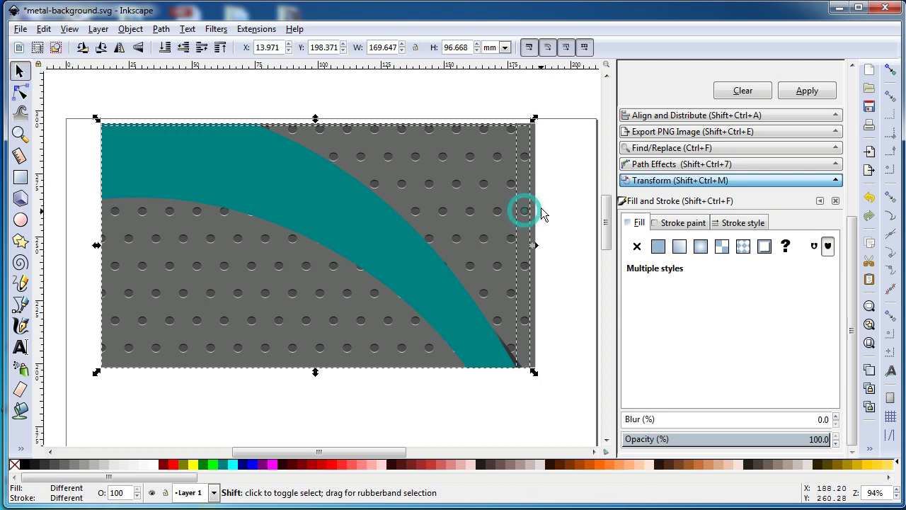
left_click(128, 29)
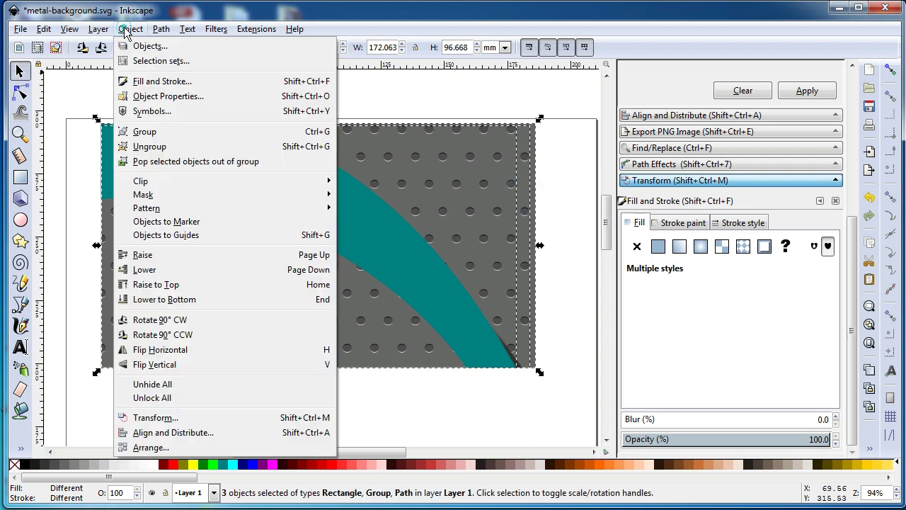
left_click(177, 300)
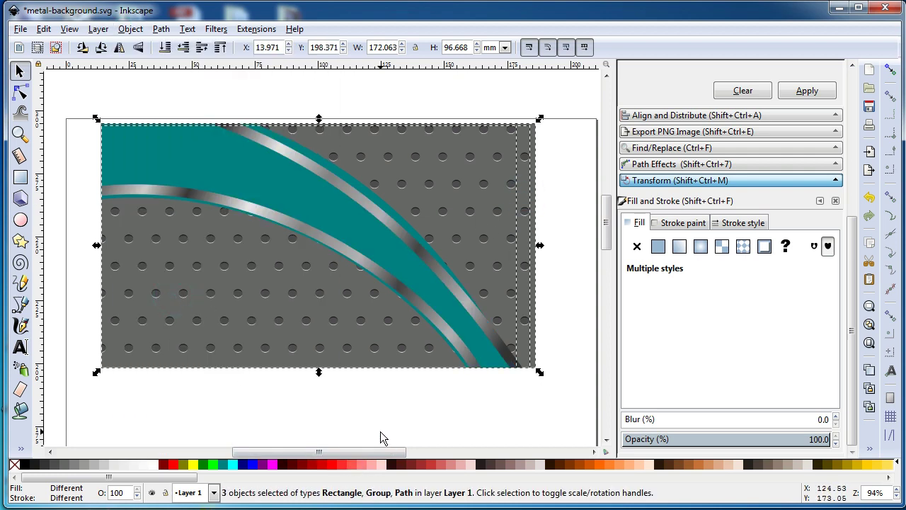
left_click(400, 395)
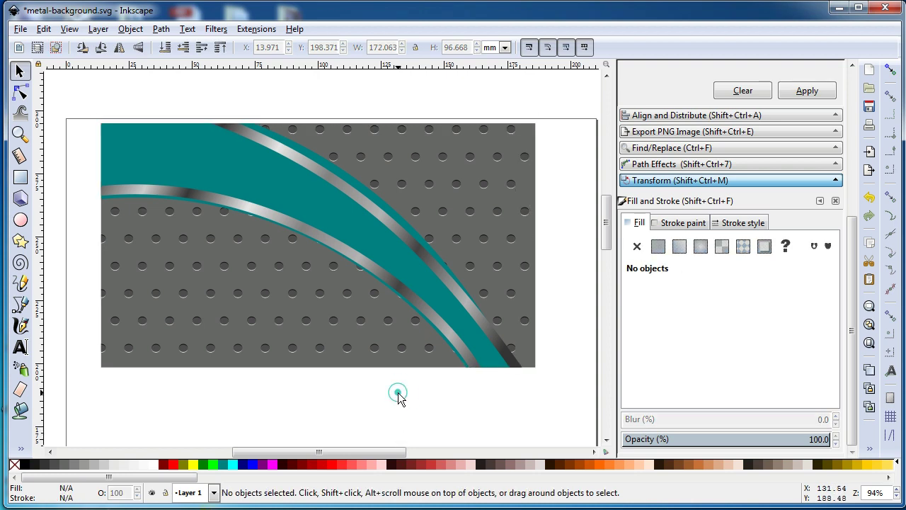
Recolor the wide curved band green (008000)
left_click(265, 177)
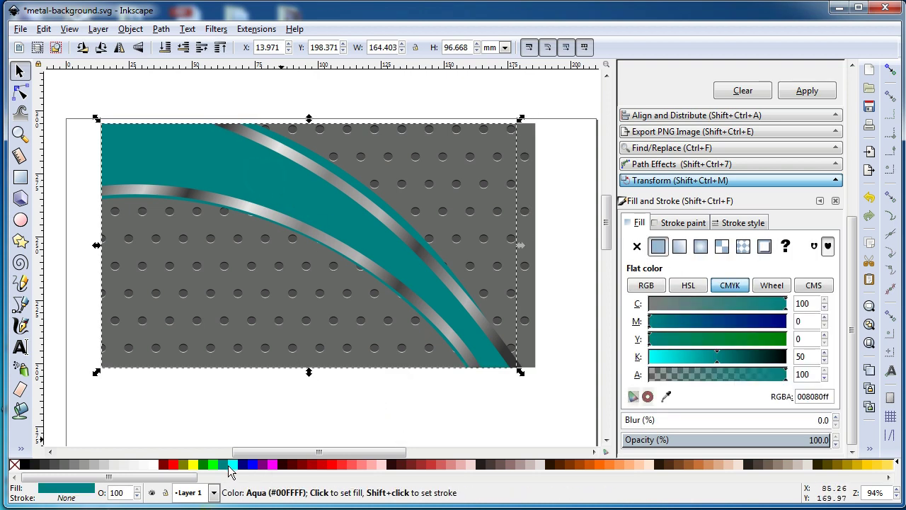
left_click(203, 464)
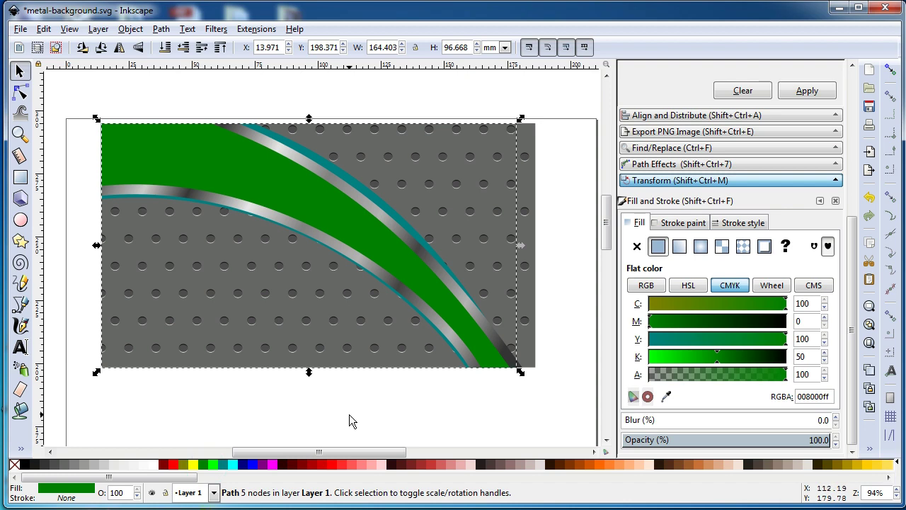
left_click(349, 415)
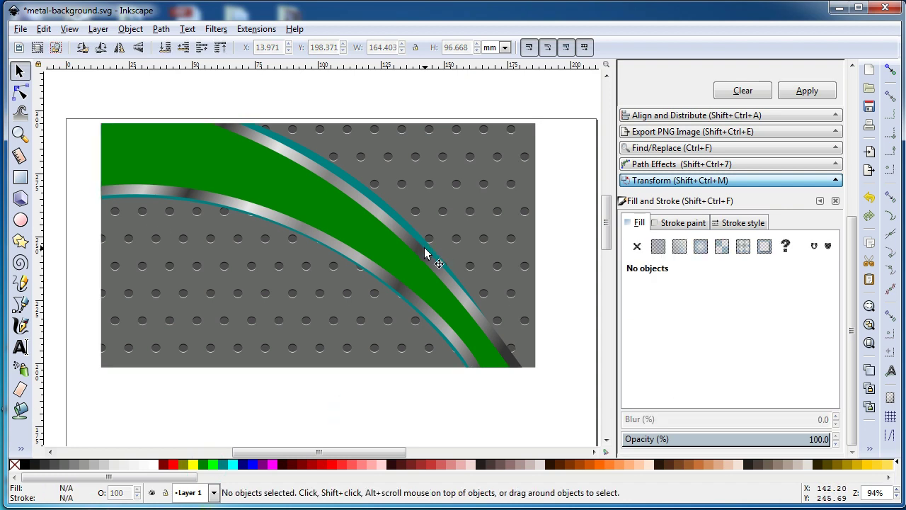
Draw a stroke-less rectangle over the panel's left part and convert it to a path
left_click(19, 179)
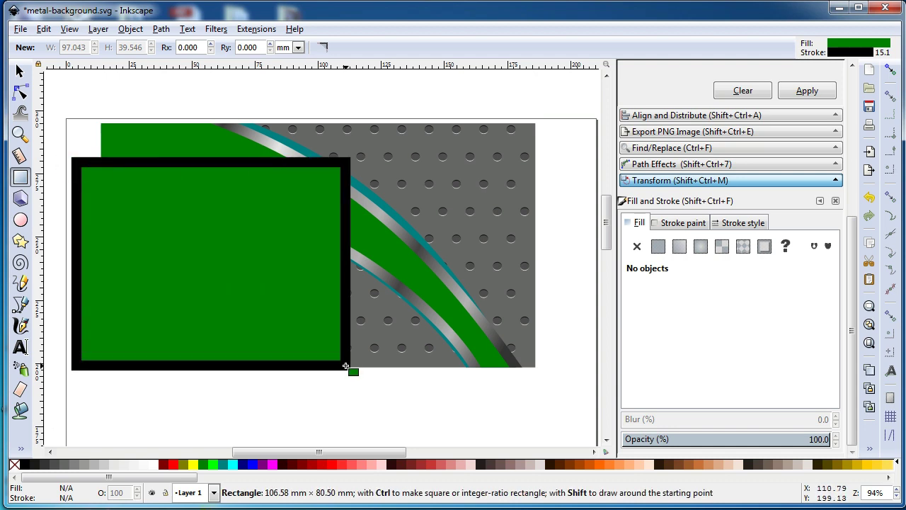
left_click_drag(76, 163, 347, 366)
left_click(19, 72)
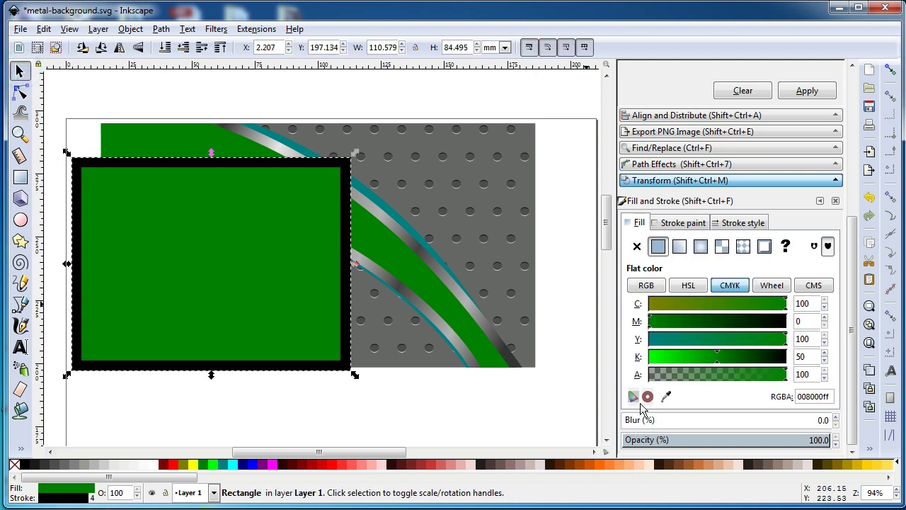
scroll(853, 315, "up", 2)
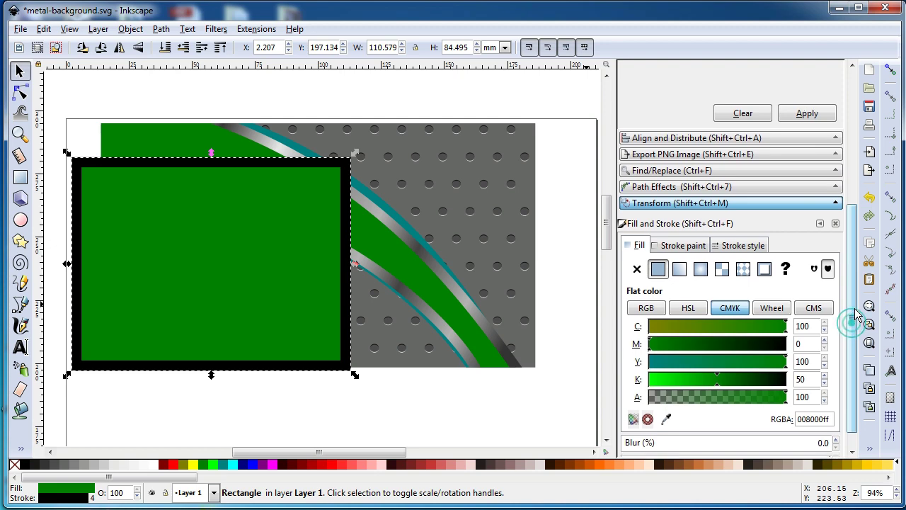
left_click(683, 248)
left_click(637, 273)
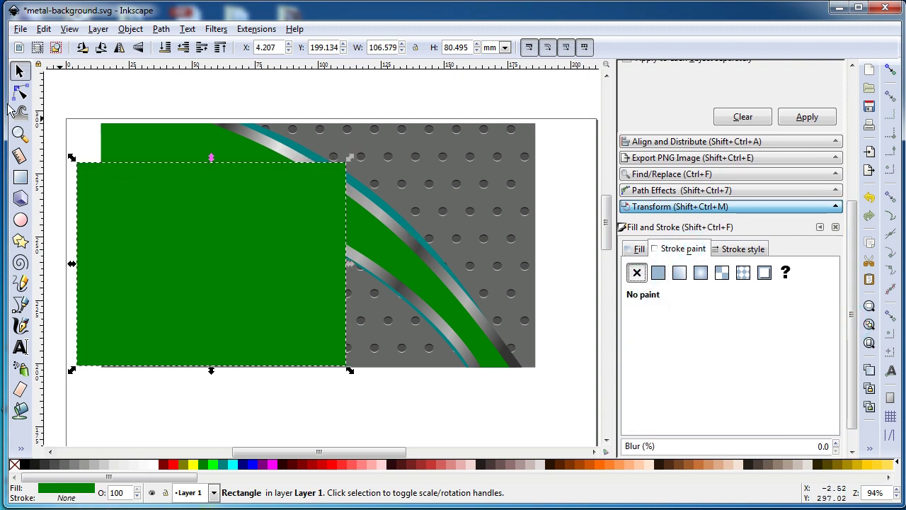
left_click(162, 29)
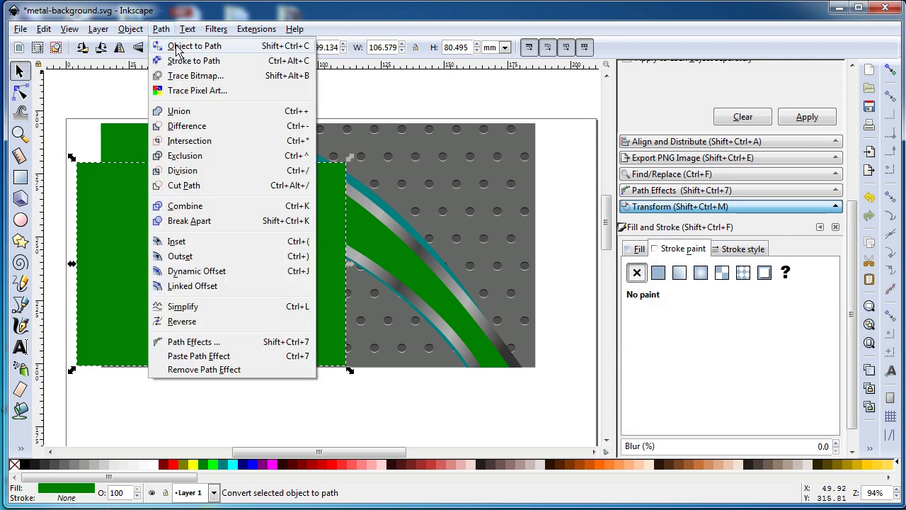
left_click(178, 47)
Reshape the path's nodes into a curved-top shape and fill it dark red
left_click(20, 93)
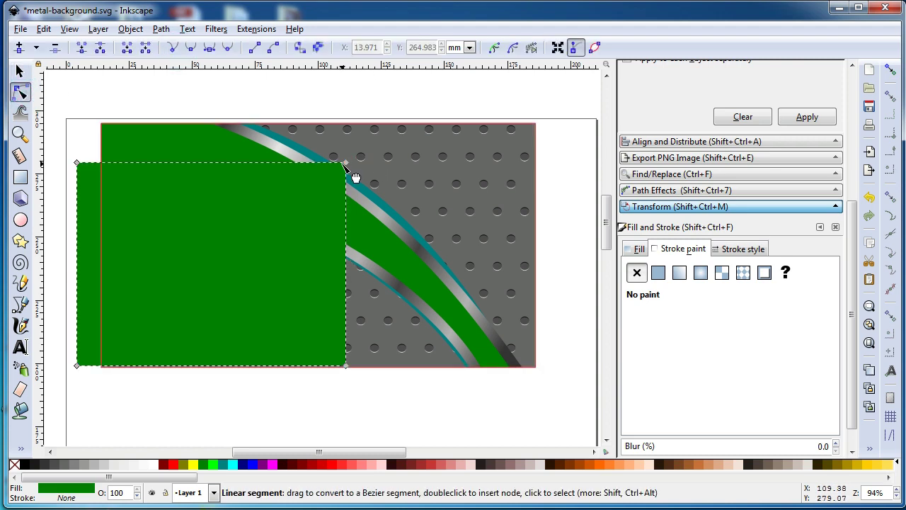
left_click_drag(346, 163, 511, 380)
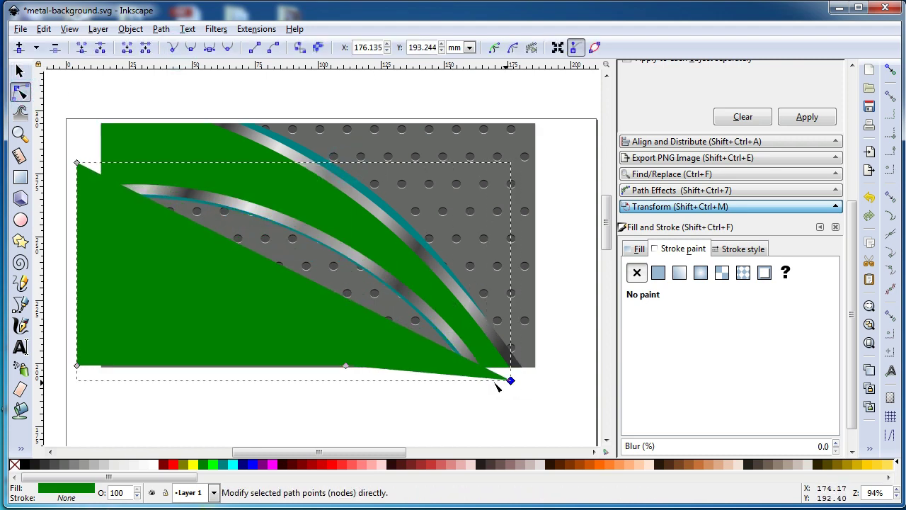
left_click_drag(346, 366, 347, 380)
left_click_drag(322, 295, 334, 229)
left_click(415, 463)
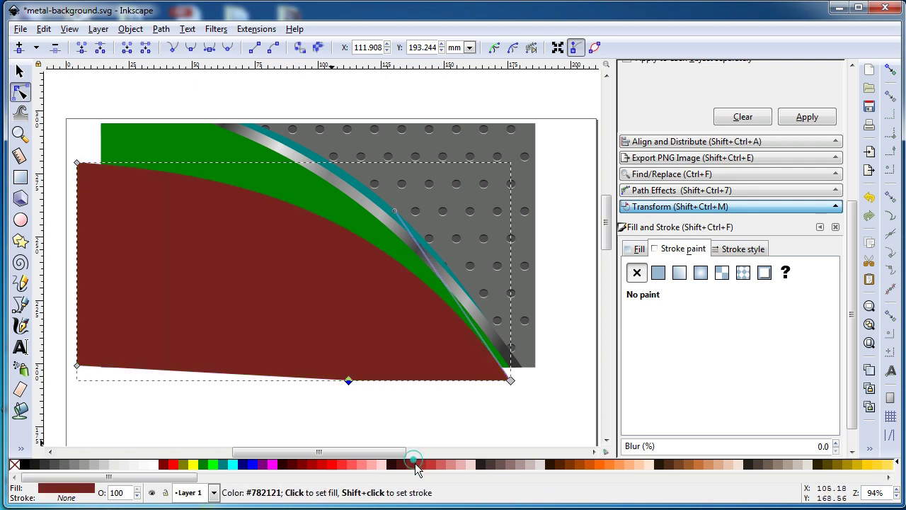
left_click_drag(76, 162, 76, 146)
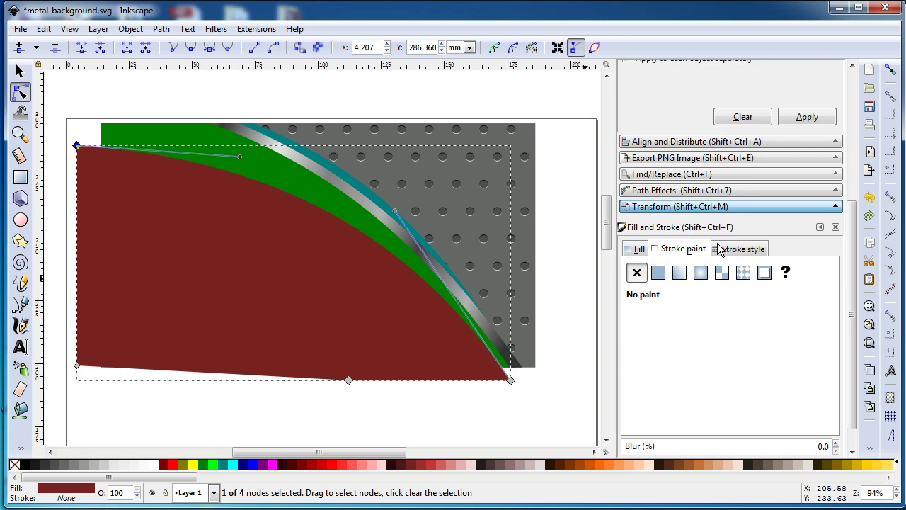
Set the red shape's opacity to 71 and fine-tune its curve along the green band
left_click(644, 249)
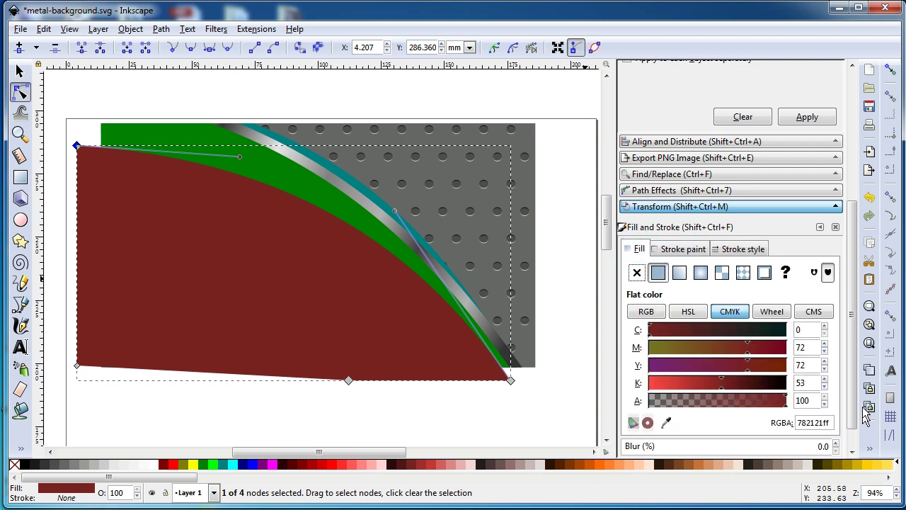
scroll(857, 414, "down", 1)
left_click(770, 439)
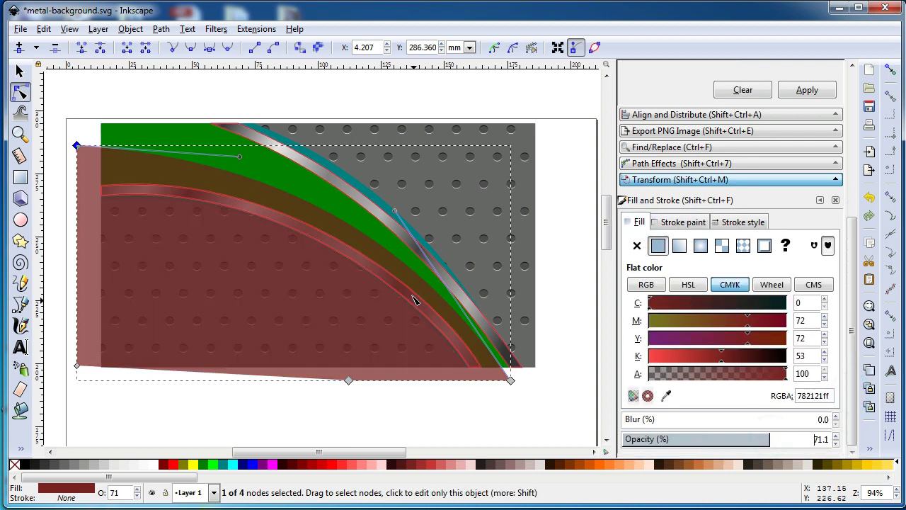
left_click(511, 381)
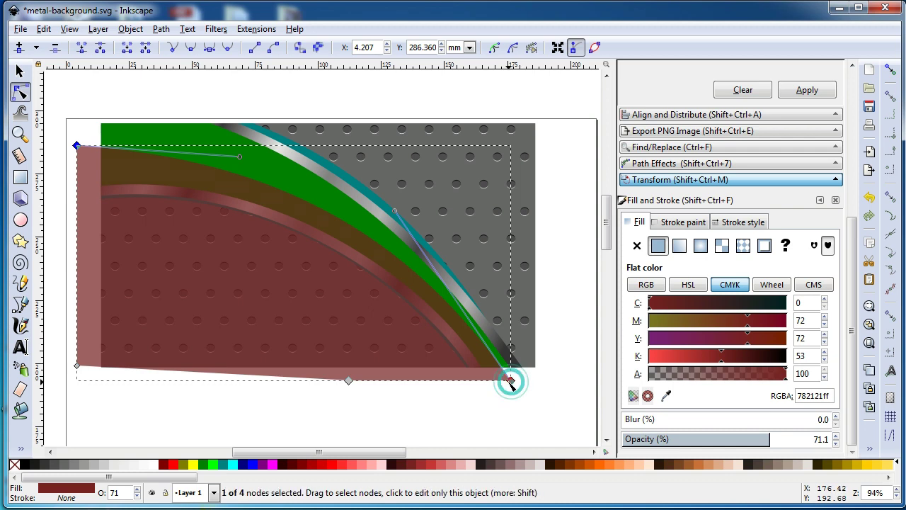
left_click_drag(510, 381, 506, 380)
left_click_drag(392, 212, 394, 206)
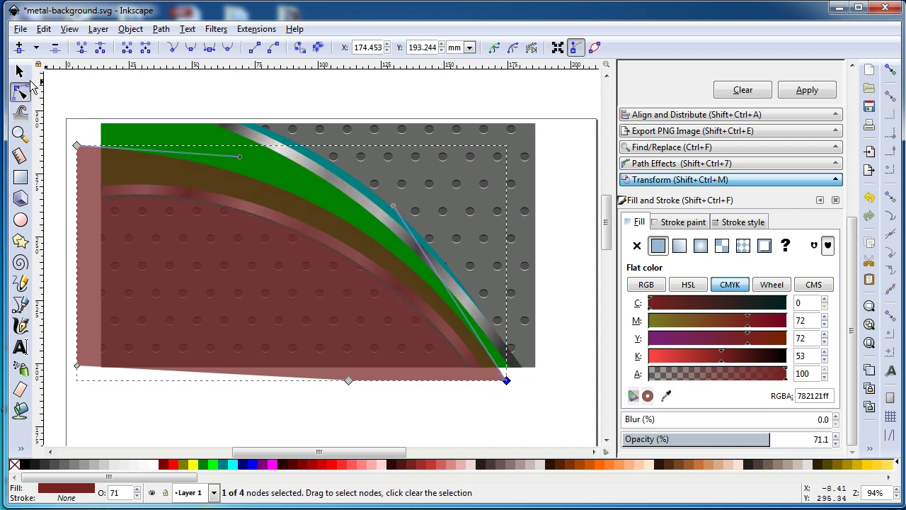
left_click(20, 70)
left_click(107, 110)
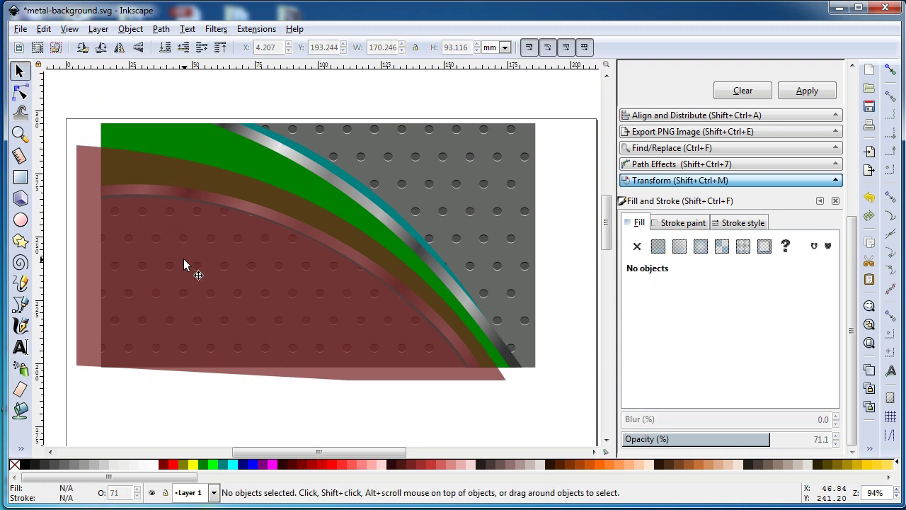
Intersect a duplicate of the green band with the red shape, then save
left_click(217, 141)
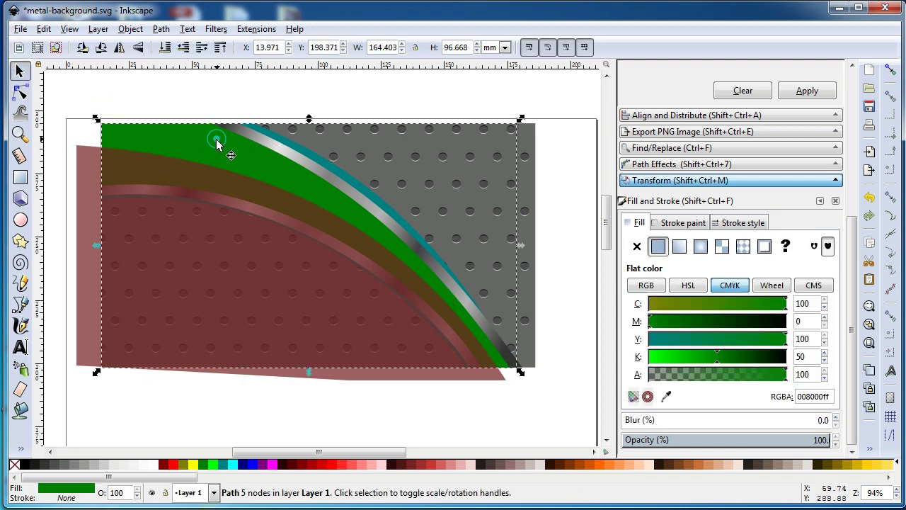
key("ctrl")
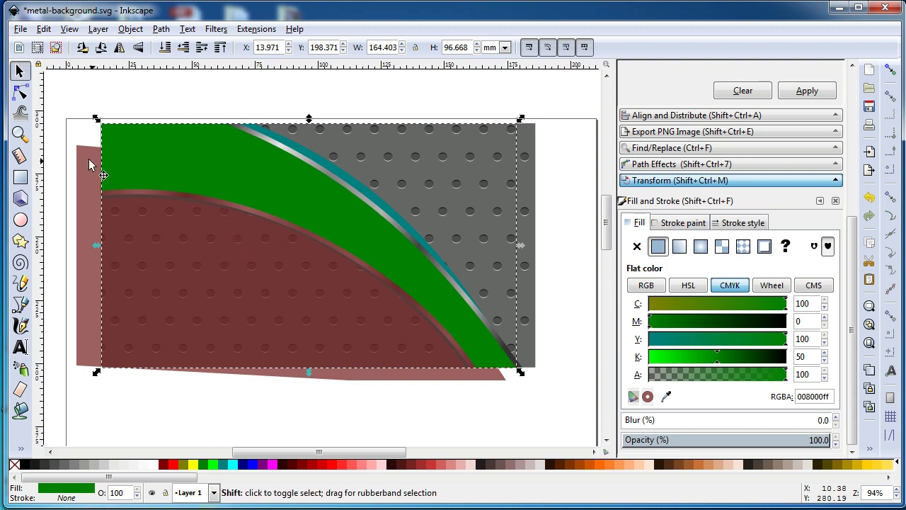
left_click(88, 159, "shift")
left_click(161, 29)
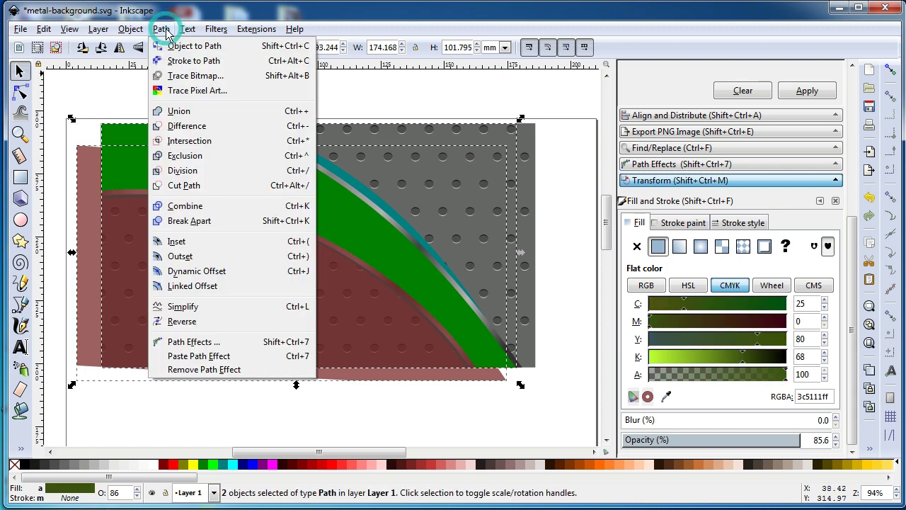
left_click(183, 138)
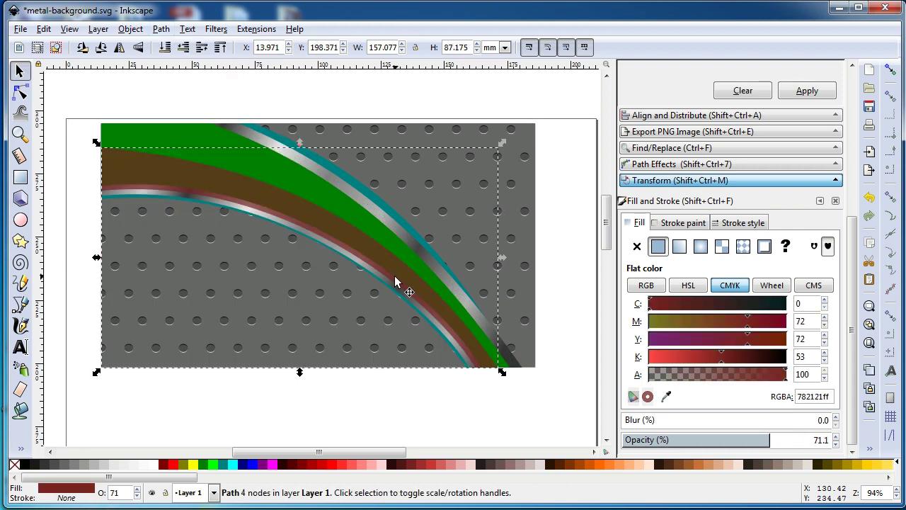
left_click(479, 428)
key("ctrl+s")
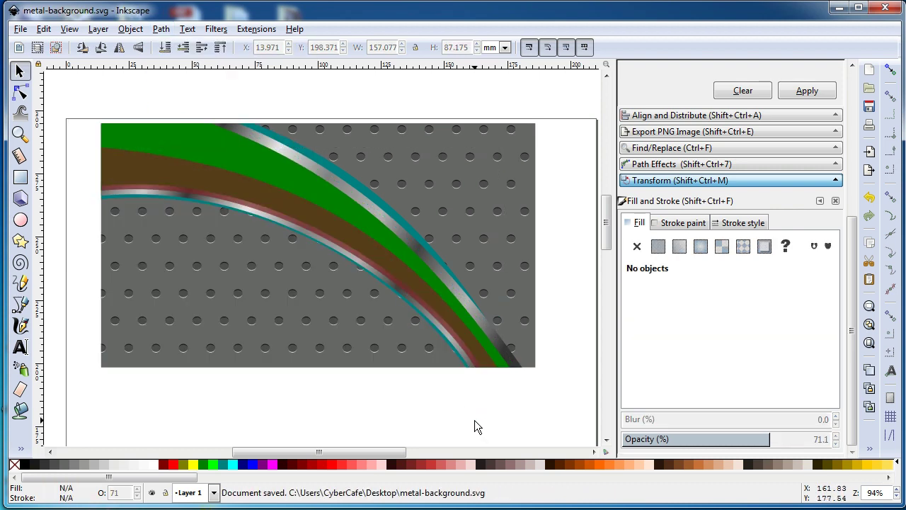
left_click(422, 238)
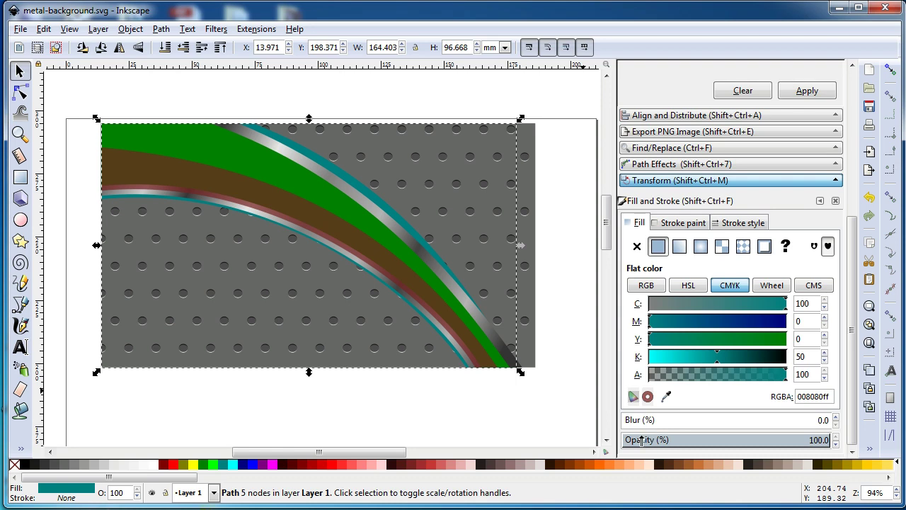
Turn the teal edging into a 1a1a1a dark gray shadow with 4.8 blur
left_click(32, 464)
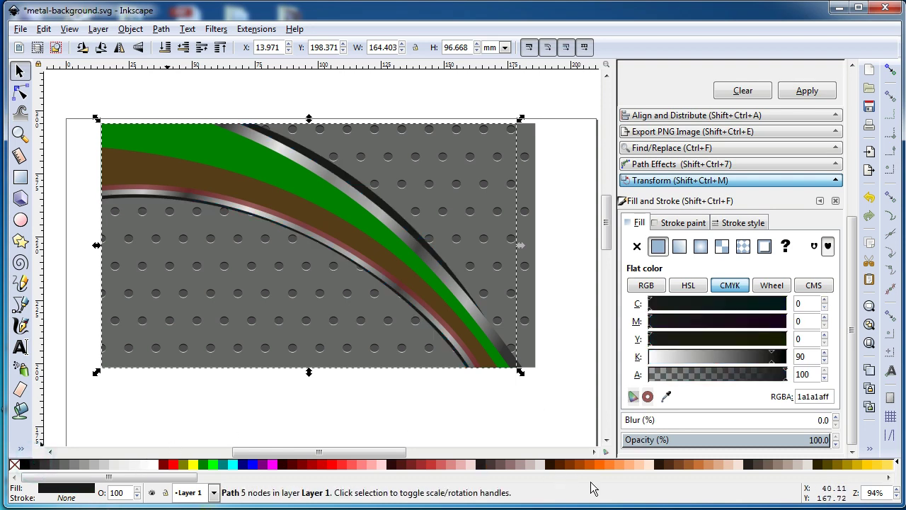
left_click(629, 420)
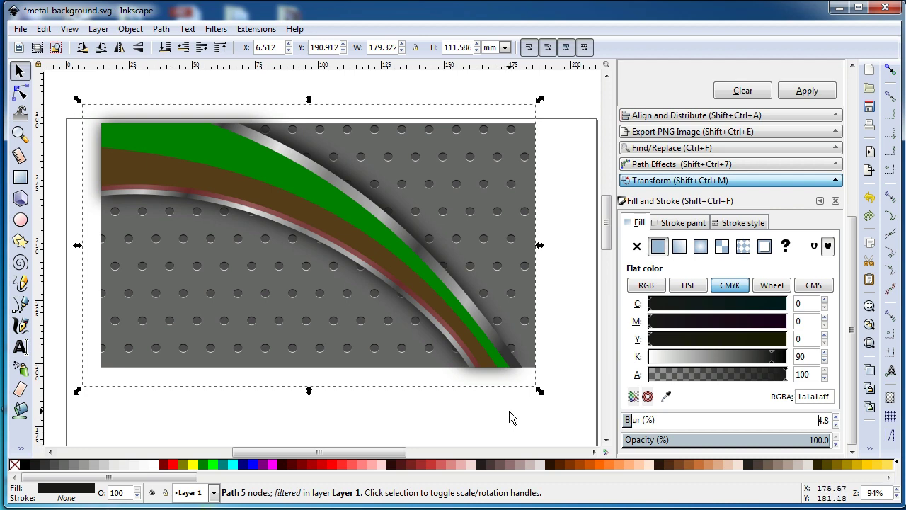
left_click(509, 410)
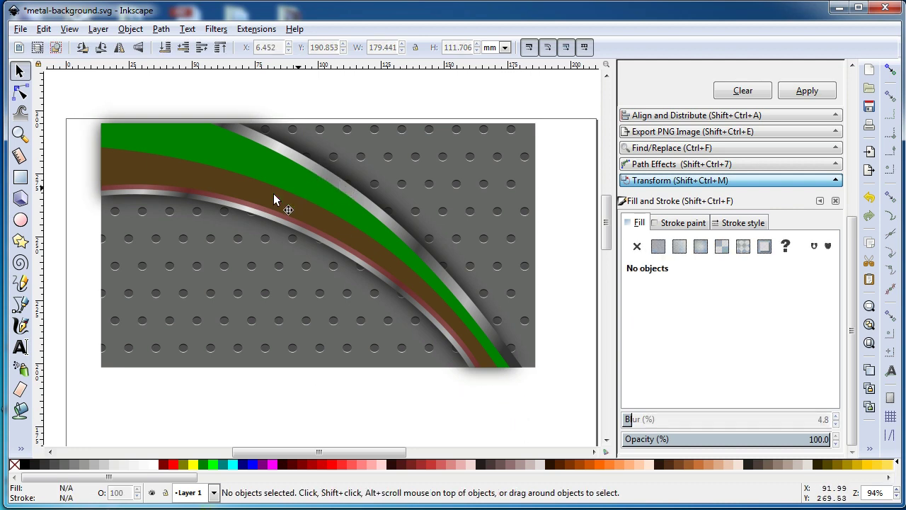
Bring the metallic stripe path to the front
left_click(294, 154)
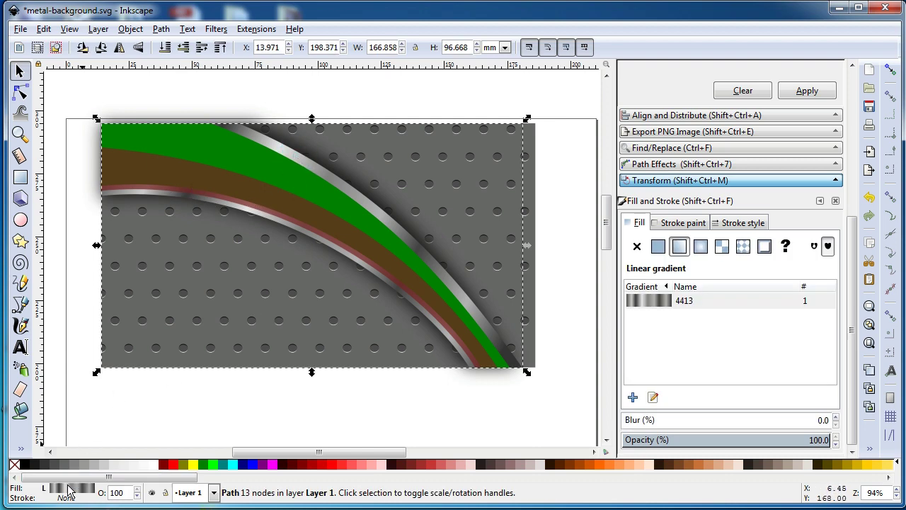
left_click(130, 29)
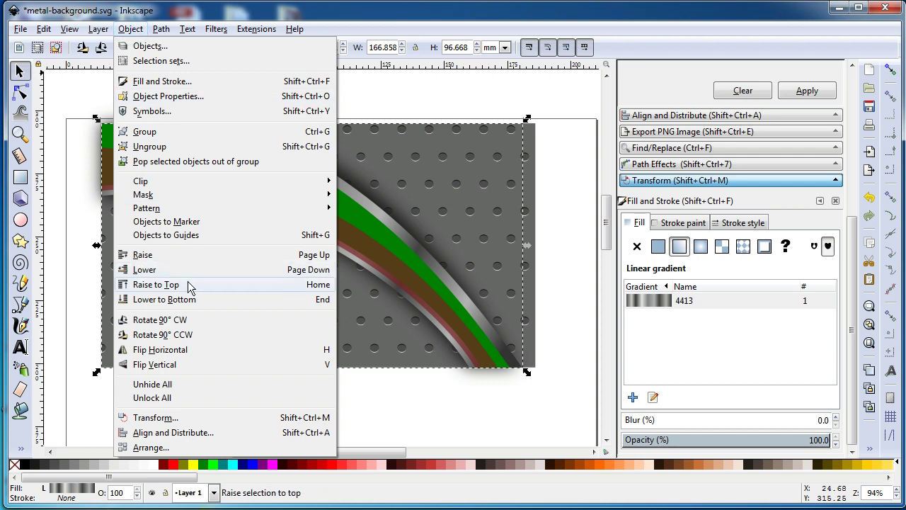
left_click(187, 285)
left_click(430, 389)
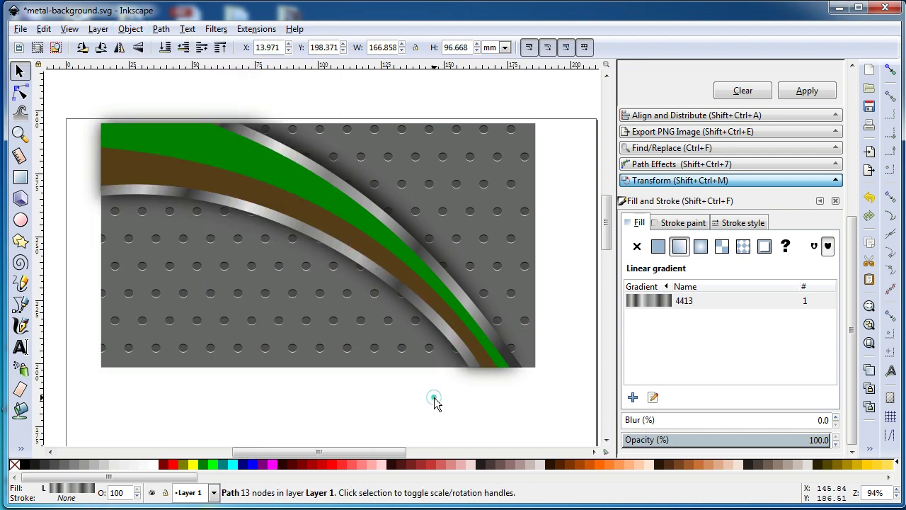
Try raising the grey rectangle to the top, undo it, and save metal-background.svg
left_click(534, 297)
key("ctrl")
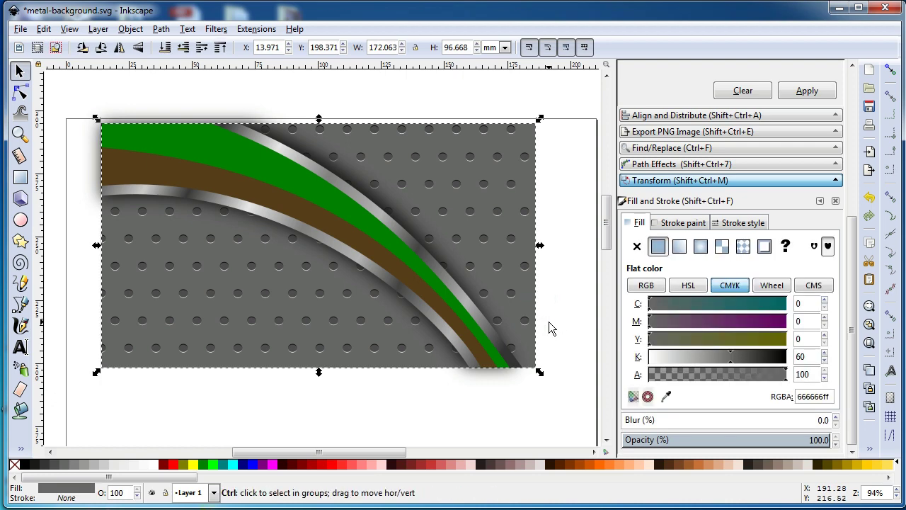
key("Home")
left_click_drag(240, 116, 218, 121)
key("ctrl+z")
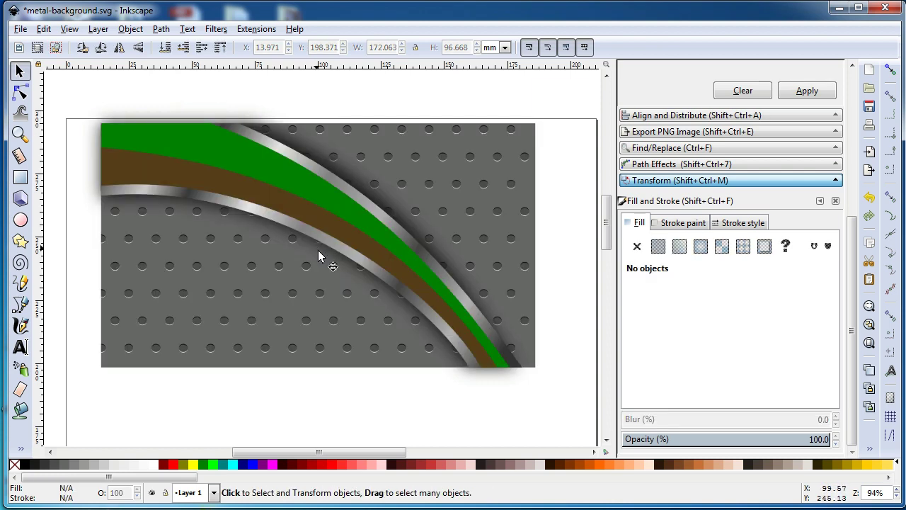
key("ctrl+s")
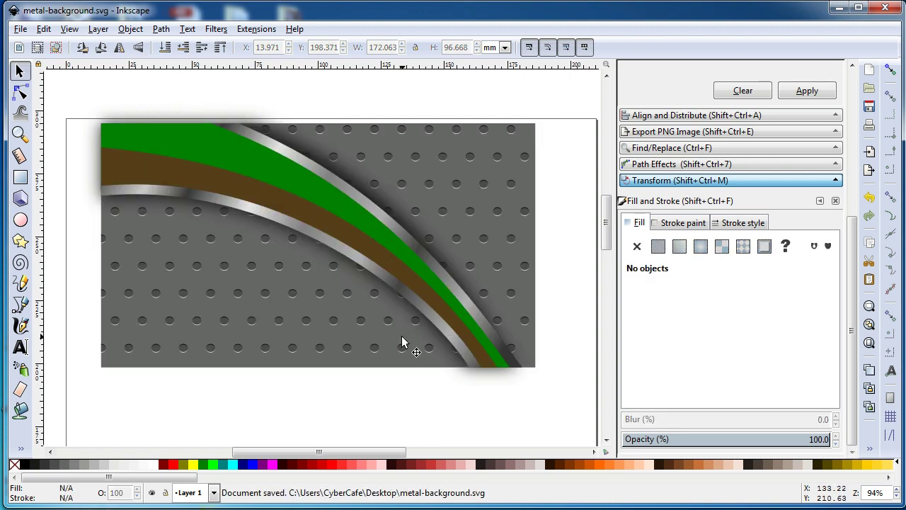
left_click(245, 153)
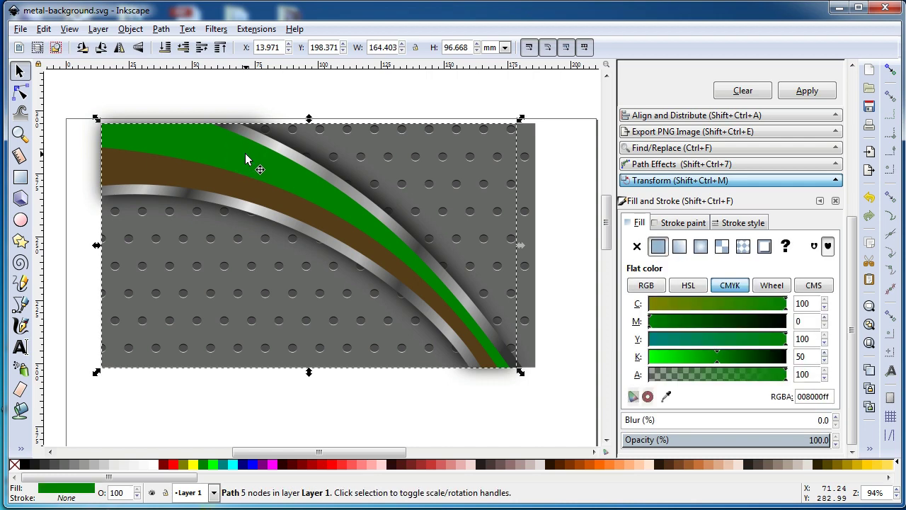
Give the band a linear gradient aimed vertically toward its top edge, with a teal stop
left_click(679, 245)
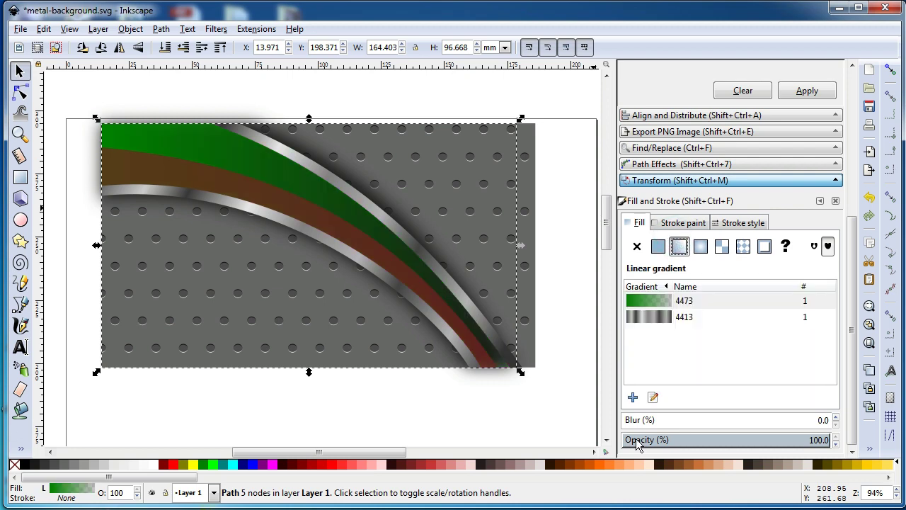
left_click(652, 397)
left_click_drag(97, 244, 329, 306)
left_click(516, 245)
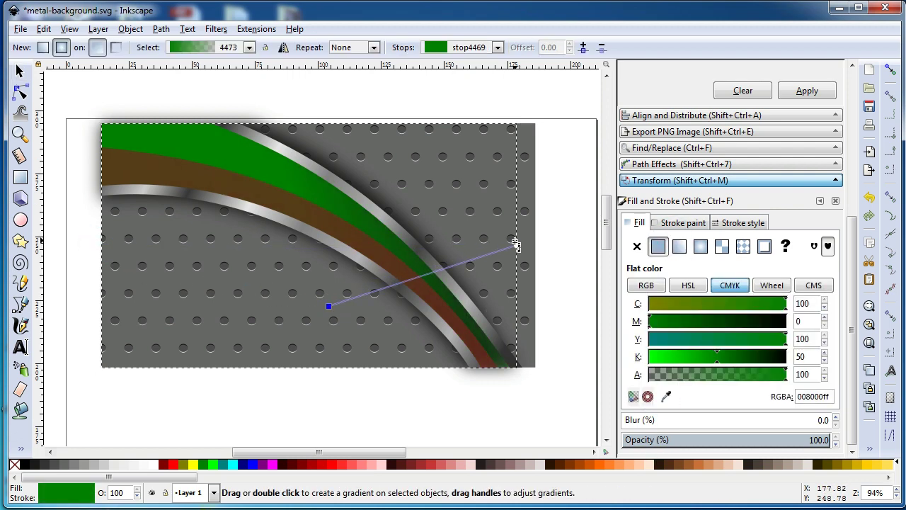
mouse_move(516, 245)
left_mouse_down()
mouse_move(309, 177)
mouse_move(355, 137)
mouse_move(350, 120)
left_mouse_up()
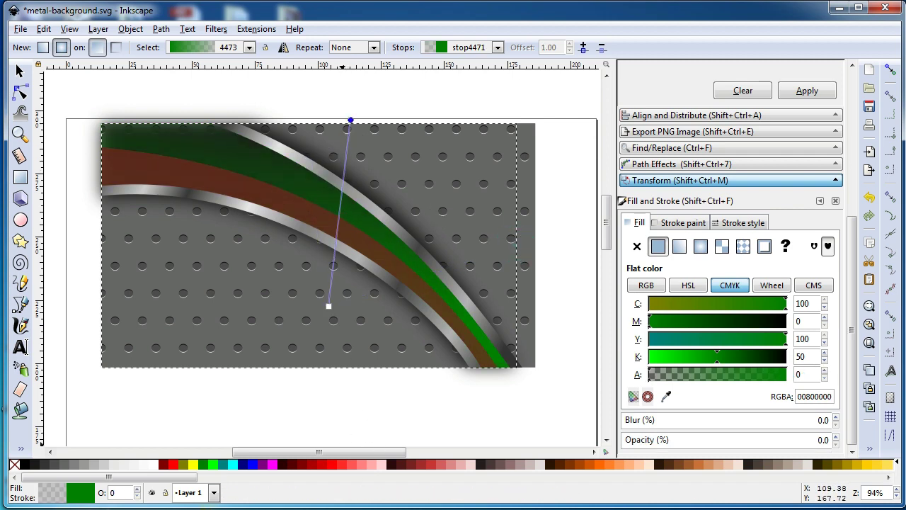
left_click_drag(152, 478, 504, 482)
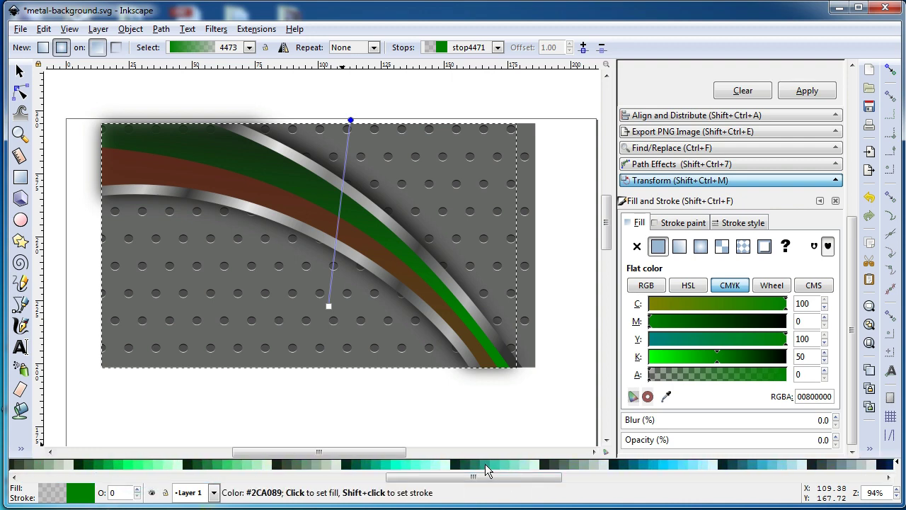
left_click(486, 465)
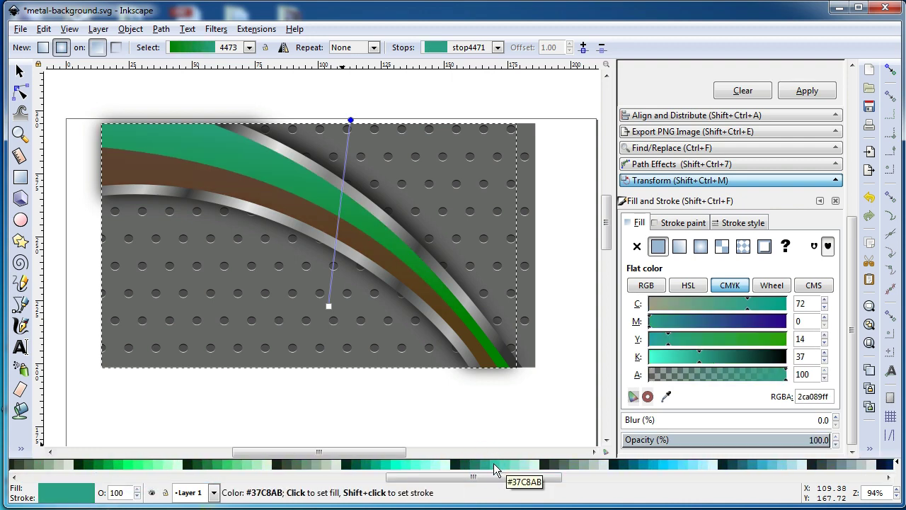
Color the gradient's top stop light teal 37c8ab and bottom stop darker 2ca089
left_click_drag(328, 306, 362, 325)
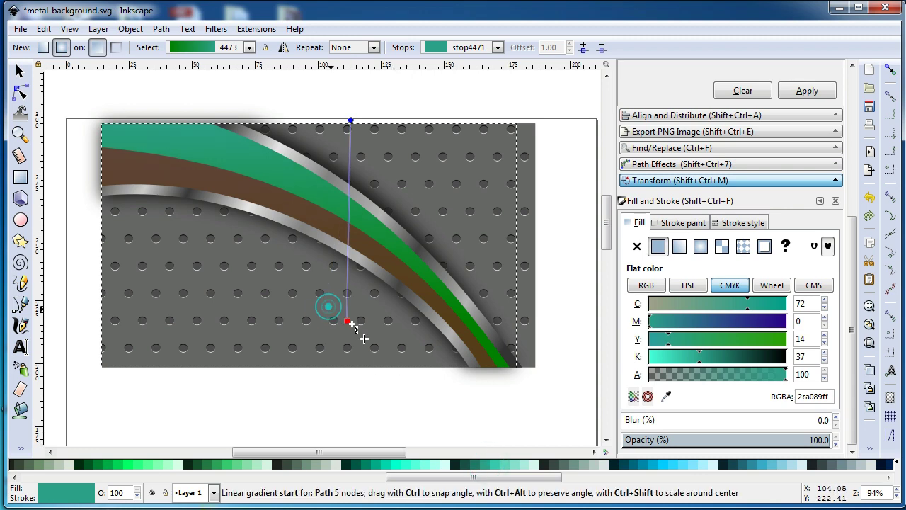
left_click(494, 462)
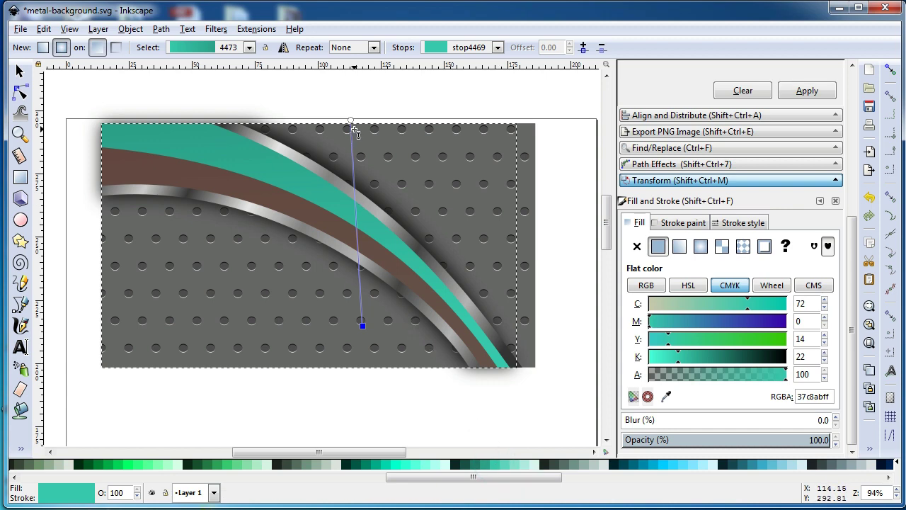
left_click(350, 119)
left_click(493, 464)
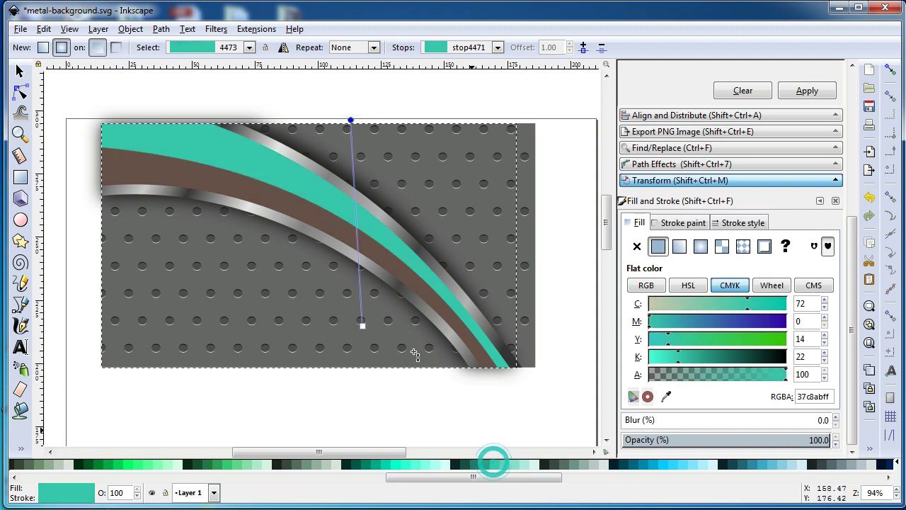
left_click(361, 322)
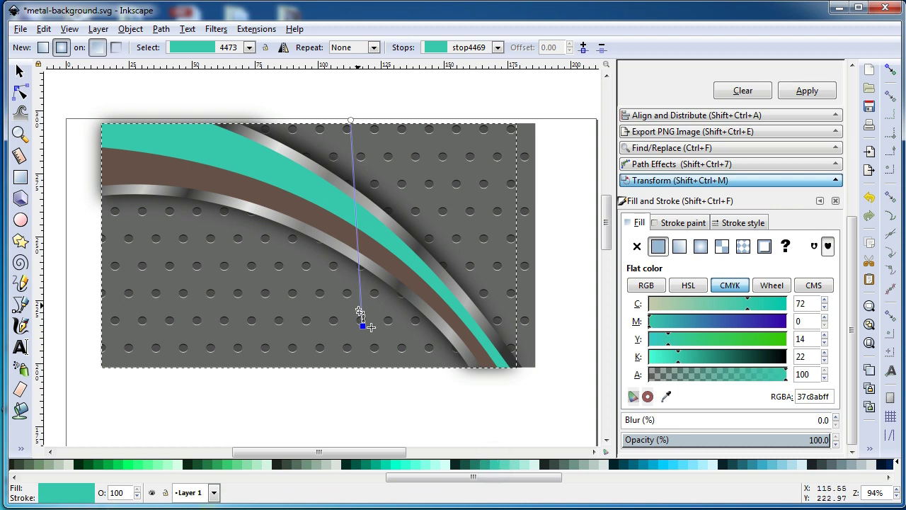
left_click(484, 464)
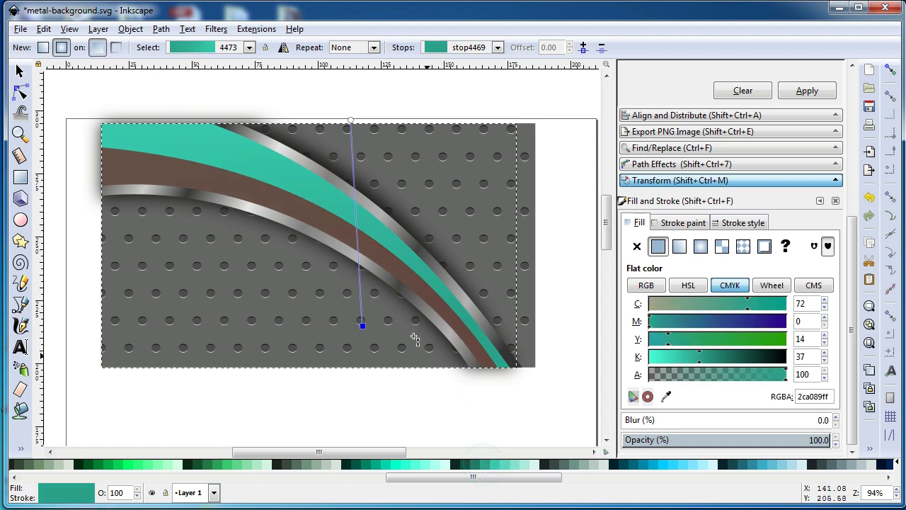
left_click(230, 188)
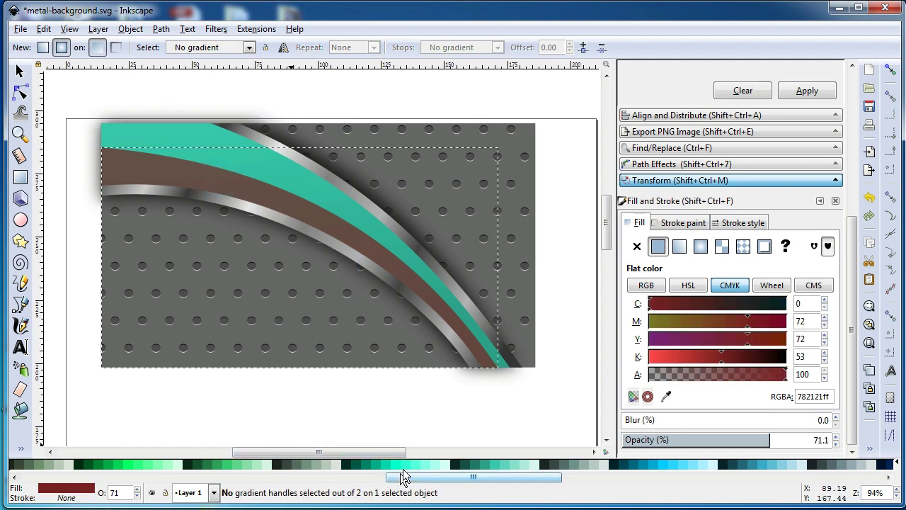
Fill the brown stripe with dark teal 217867 and deselect
left_click(484, 465)
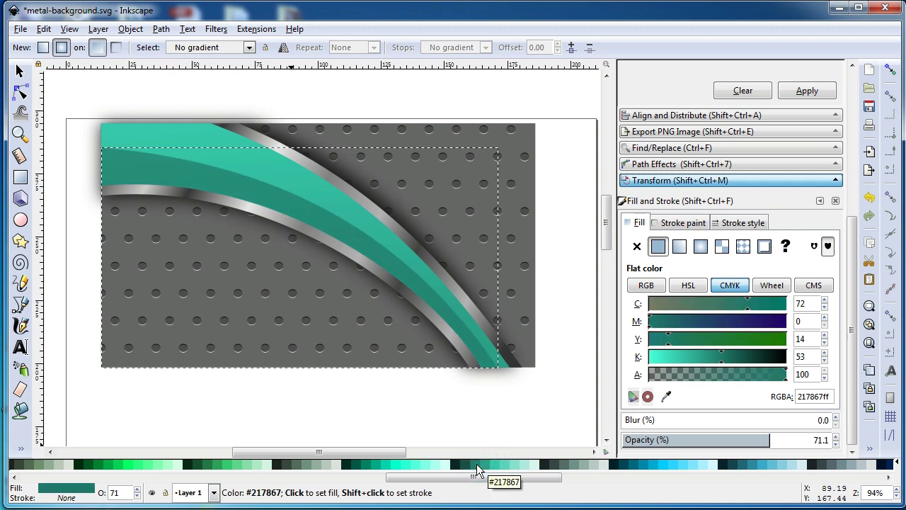
left_click(20, 71)
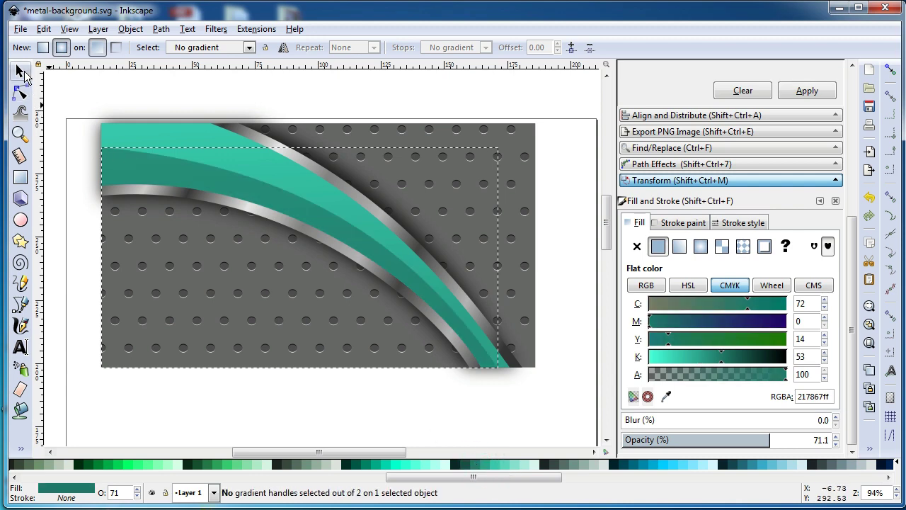
left_click(152, 98)
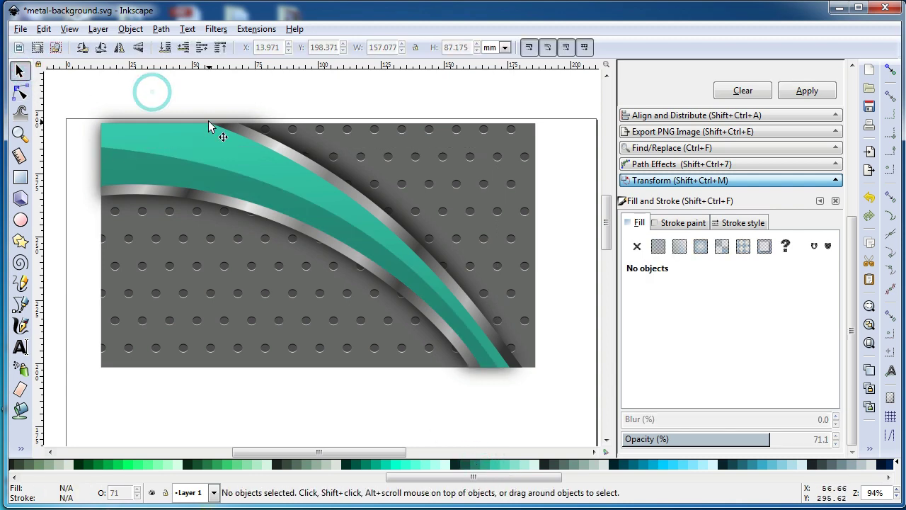
left_click(536, 244)
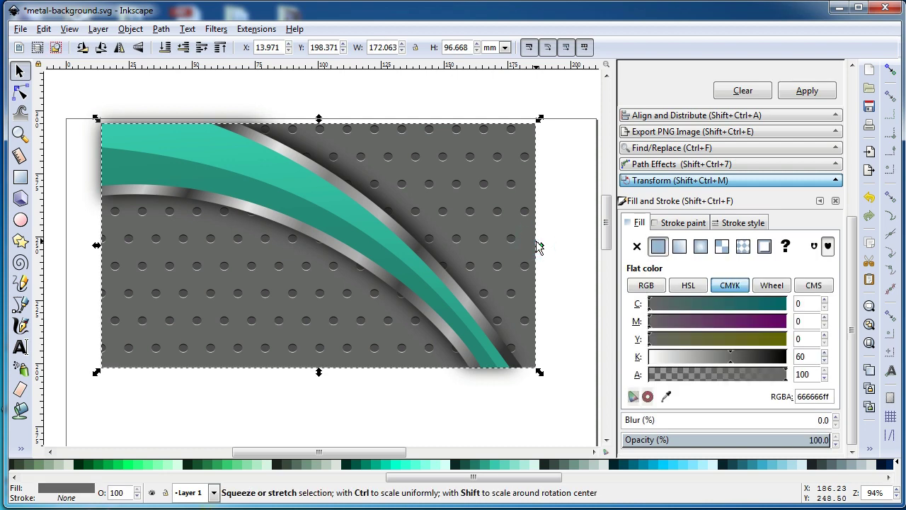
Raise the grey rectangle to the top and group the band, stripes and dotted panel
key("Home")
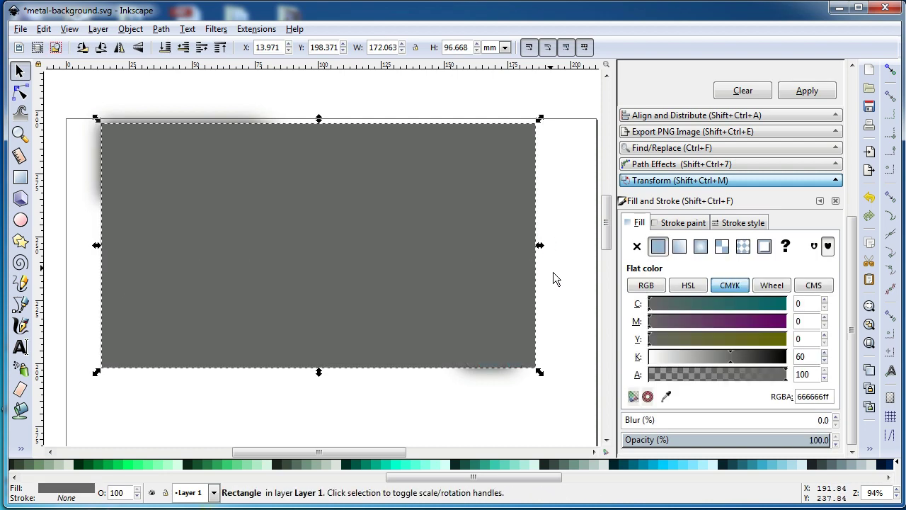
left_click(552, 273)
mouse_move(572, 407)
left_mouse_down()
mouse_move(230, 144)
mouse_move(225, 163)
left_mouse_up()
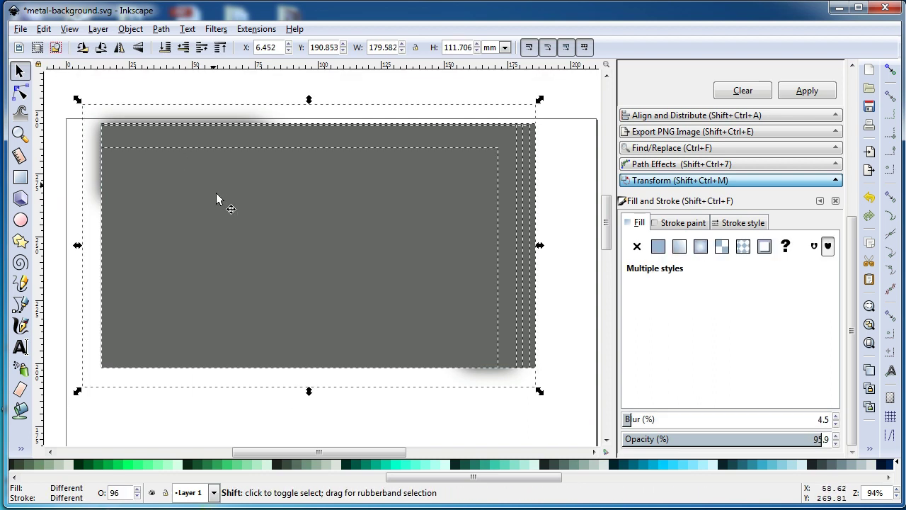
key("ctrl")
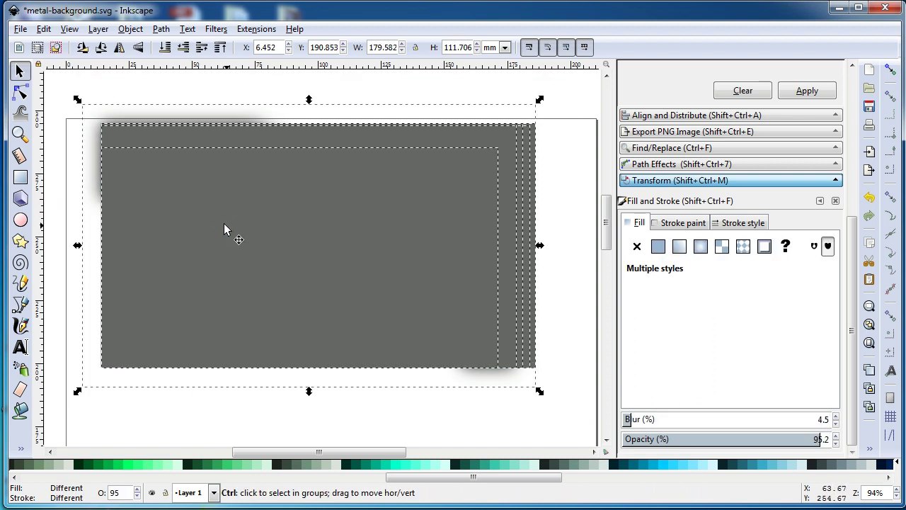
key("ctrl+g")
left_click(332, 405)
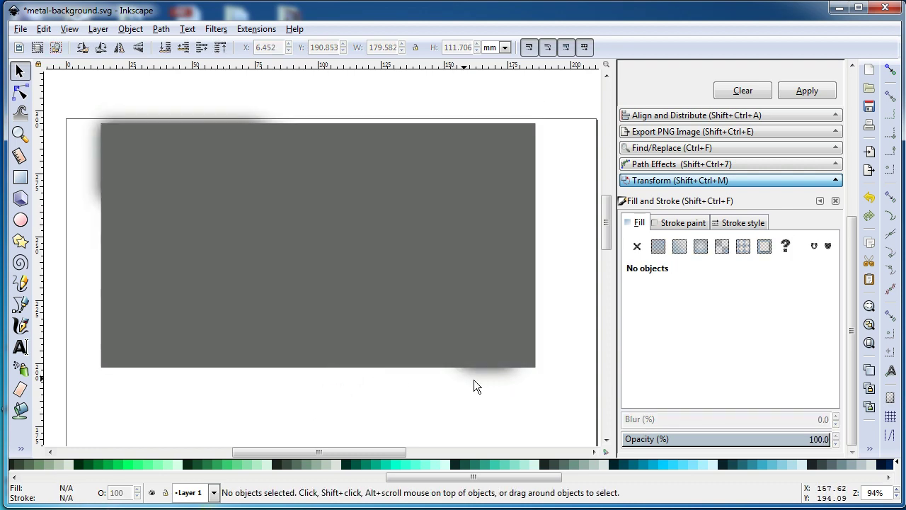
Clip the artwork group to the grey rectangle
left_click_drag(575, 409, 59, 88)
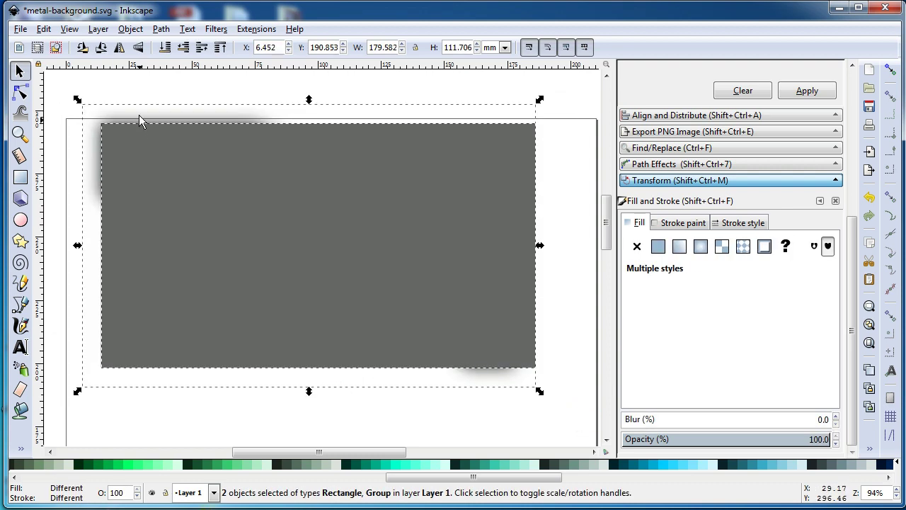
left_click(130, 29)
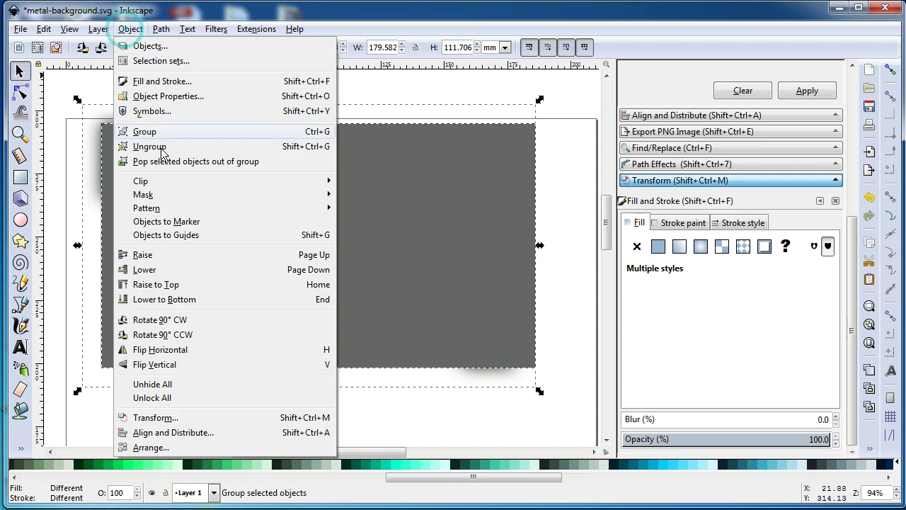
left_click(157, 181)
left_click(354, 181)
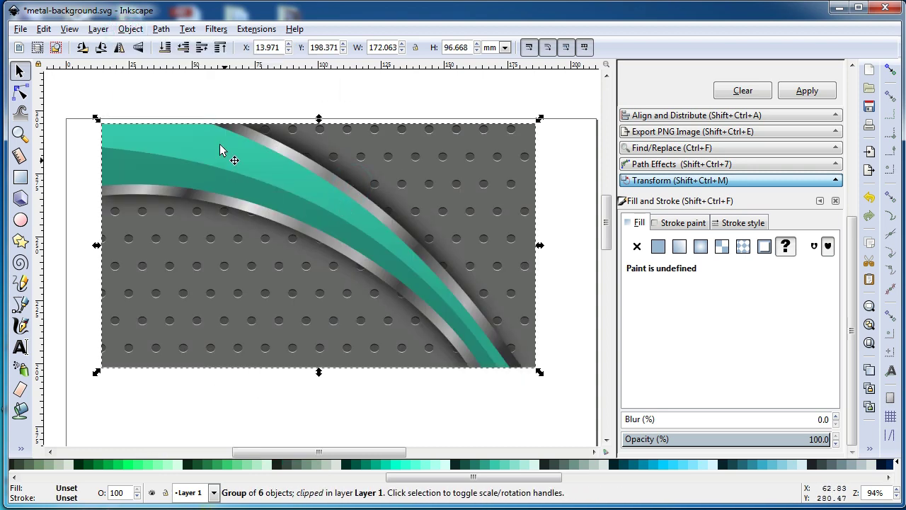
left_click(203, 105)
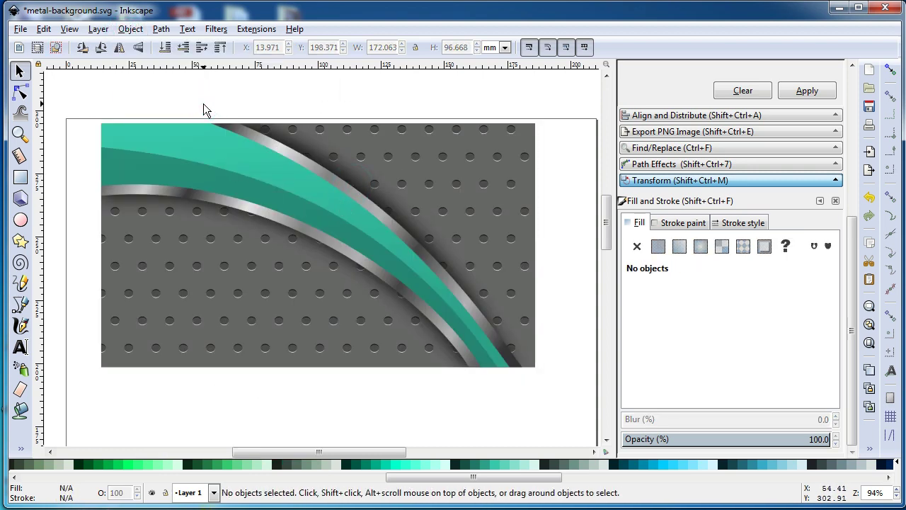